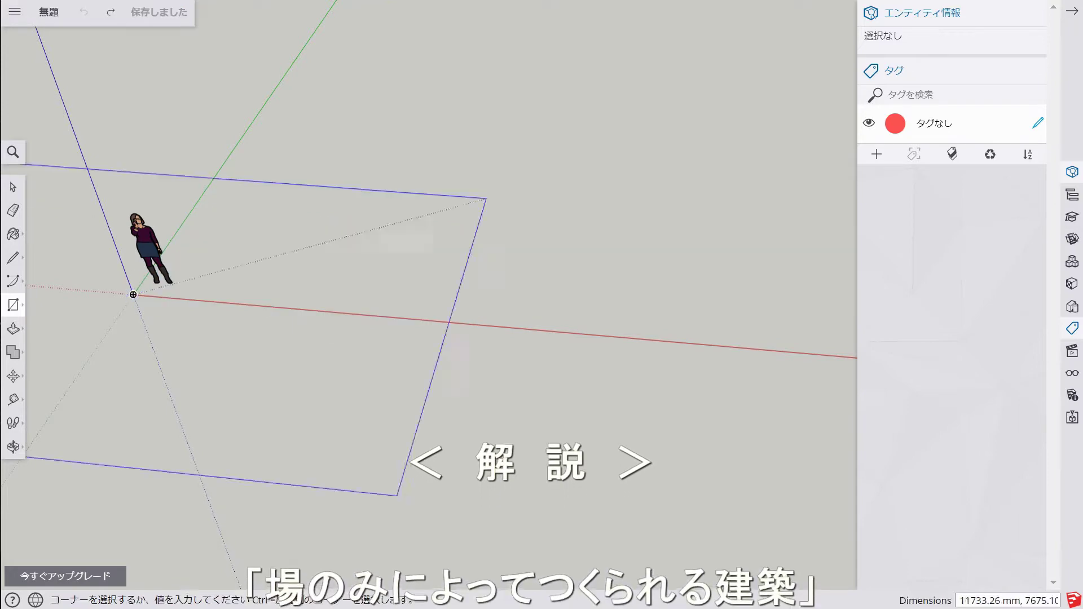
- Draw the 12000 × 4750 mm site rectangle and copy its edges to offset an inner outline
type("12000,4750")
key("Return")
key("space")
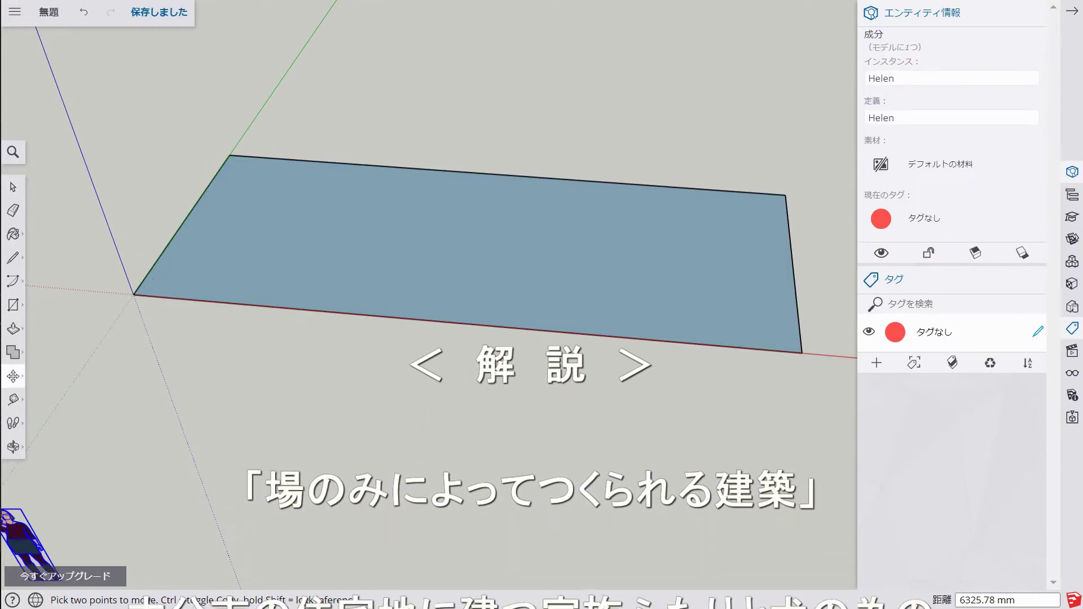
type("00")
key("Return")
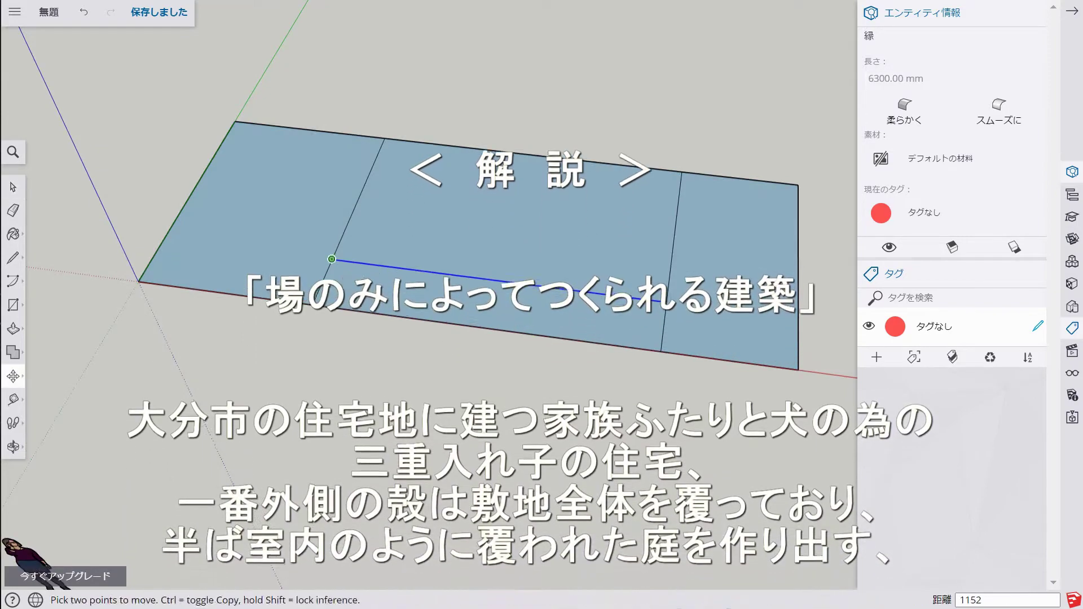
- Erase the divider segments lying outside the inner rectangle
key("e")
left_click(379, 151)
left_click(680, 186)
left_click(319, 287)
left_click(663, 333)
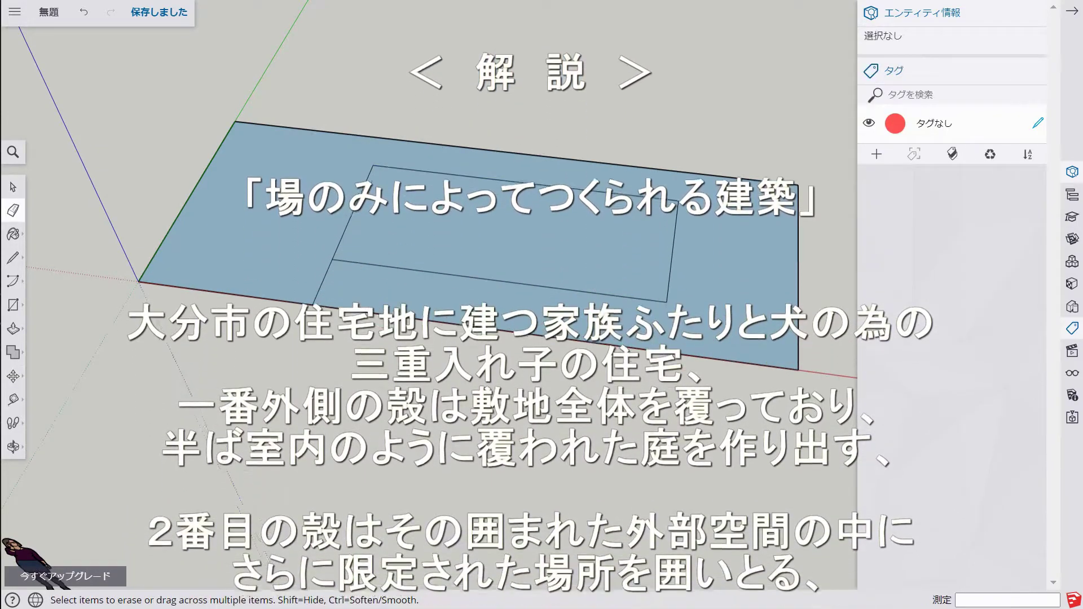
- Draw lines extending the top and right edges beyond the site corners
key("l")
left_click(707, 204)
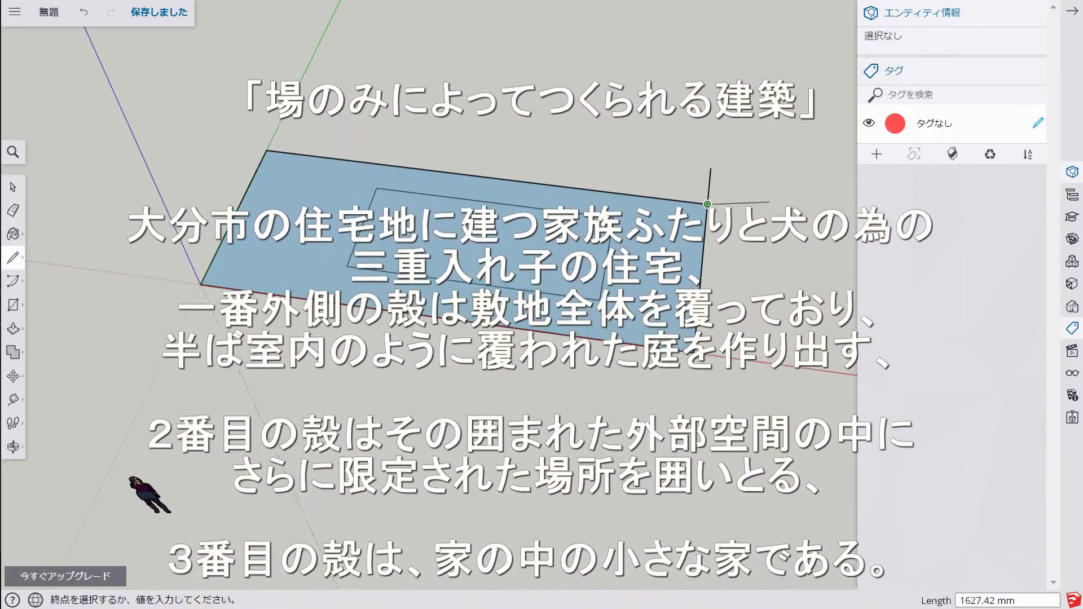
left_click(767, 211)
left_click(694, 353)
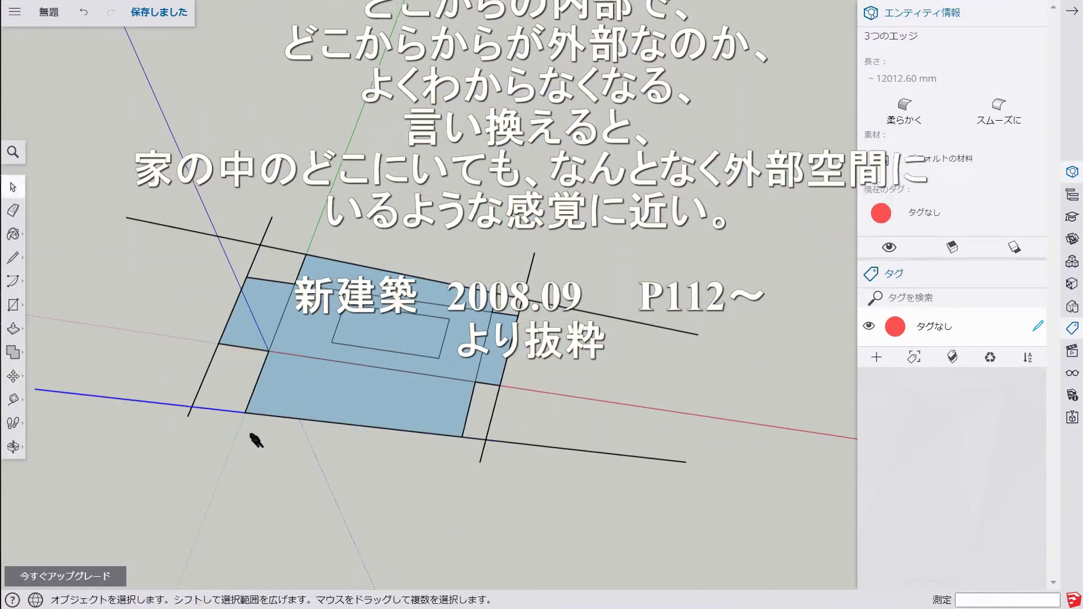
- Erase the edge extensions and move the human figure out of the way
key("e")
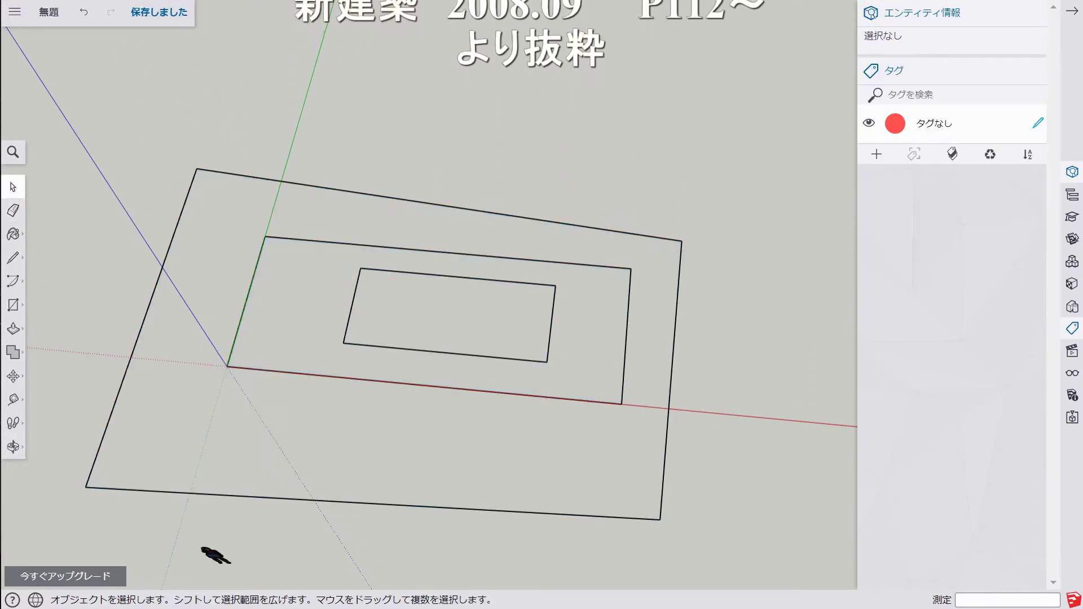
key("m")
left_click(291, 457)
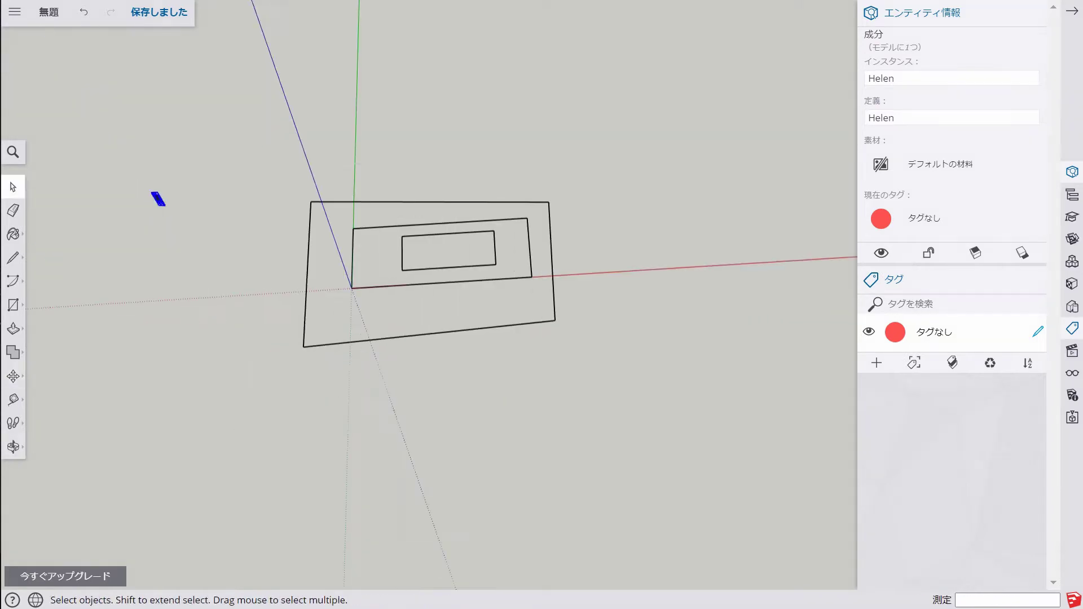
- Create the グリッド tag, assign the outer rectangle to it, and hide it
key("ctrl+shift+i")
type("grid")
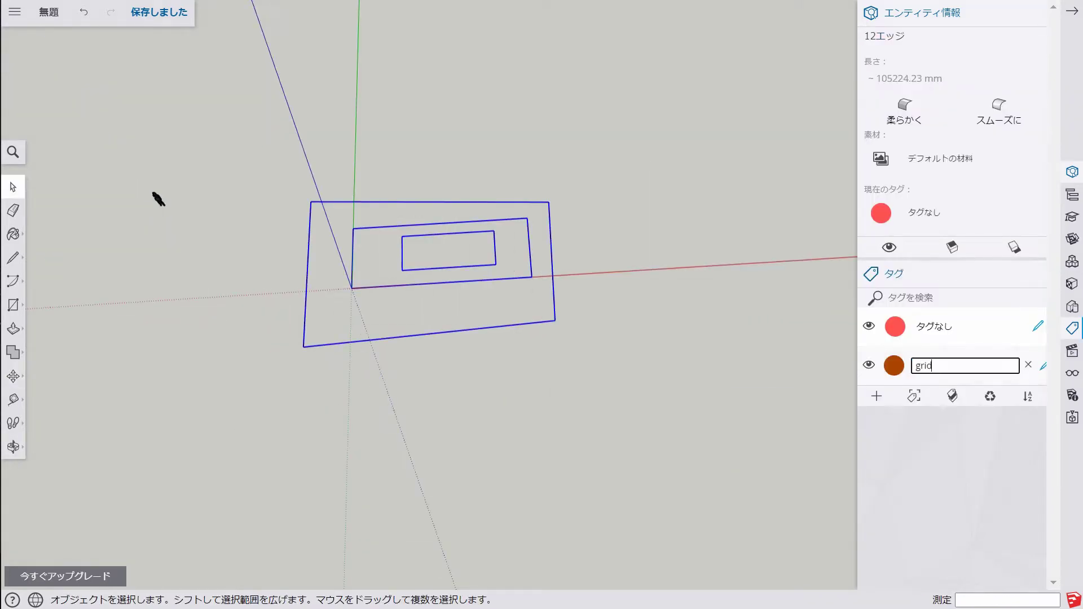
key("Return")
left_click_drag(269, 176, 609, 379)
right_click(531, 276)
left_click(580, 288)
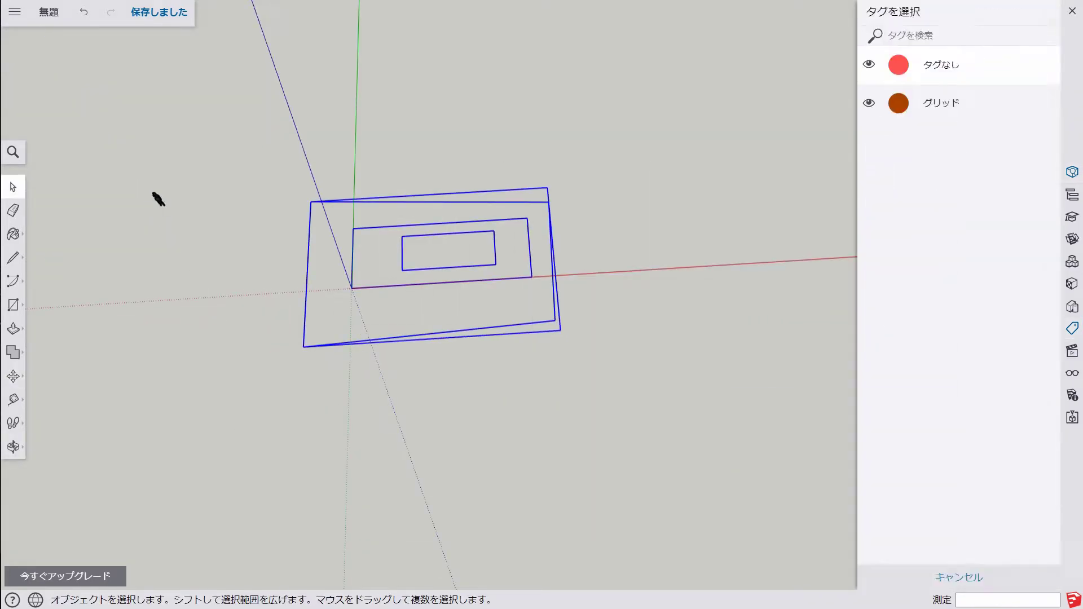
key("Delete")
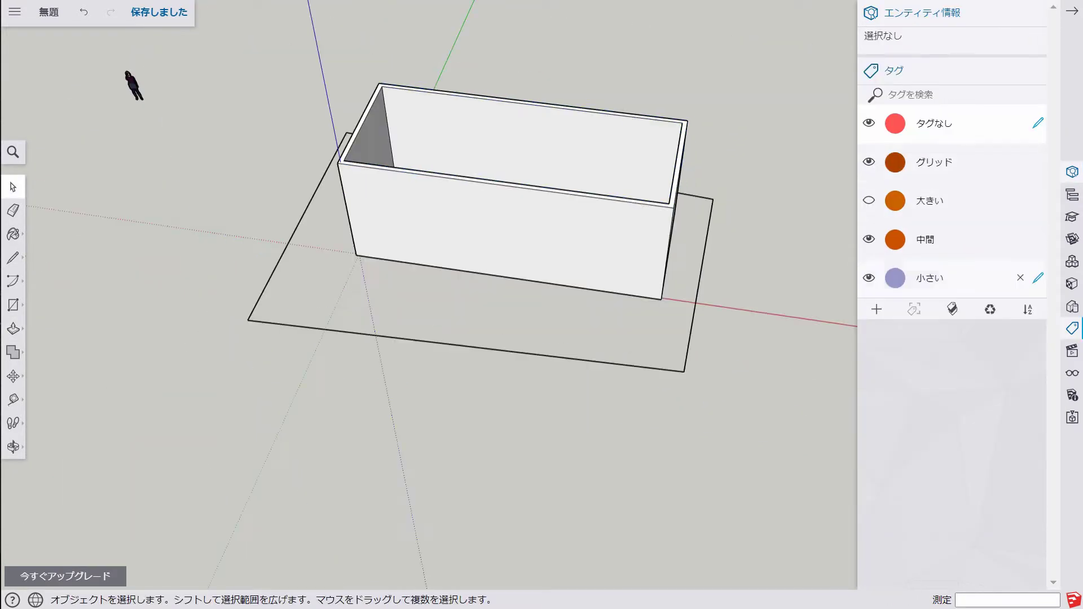
- Zoom in on the smallest inner outline to offset its face edges
scroll(497, 234, "up", 3)
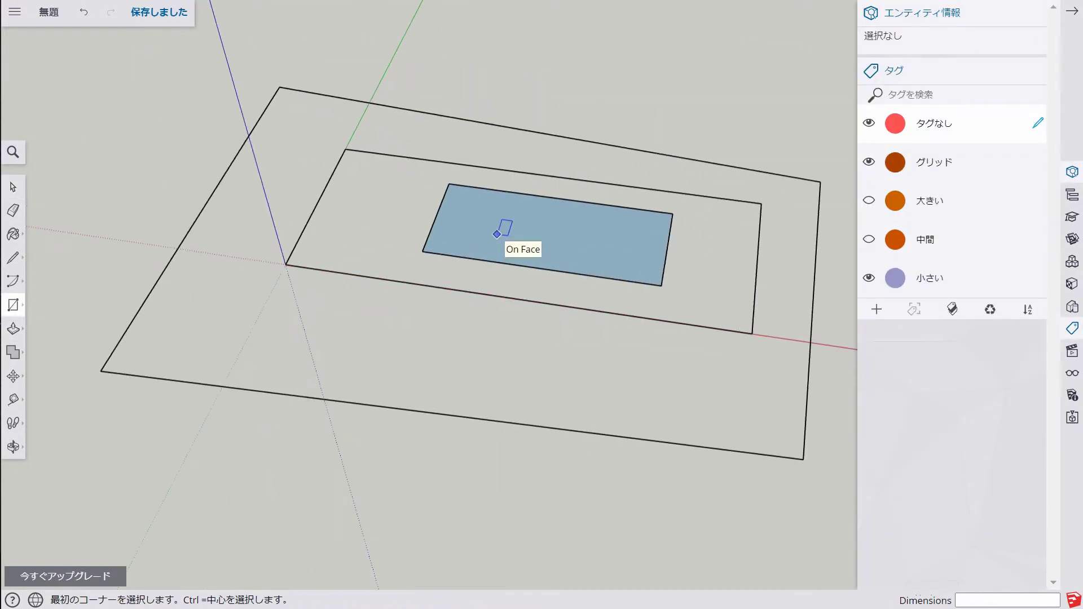
scroll(497, 234, "up", 2)
scroll(508, 213, "up", 3)
key("f")
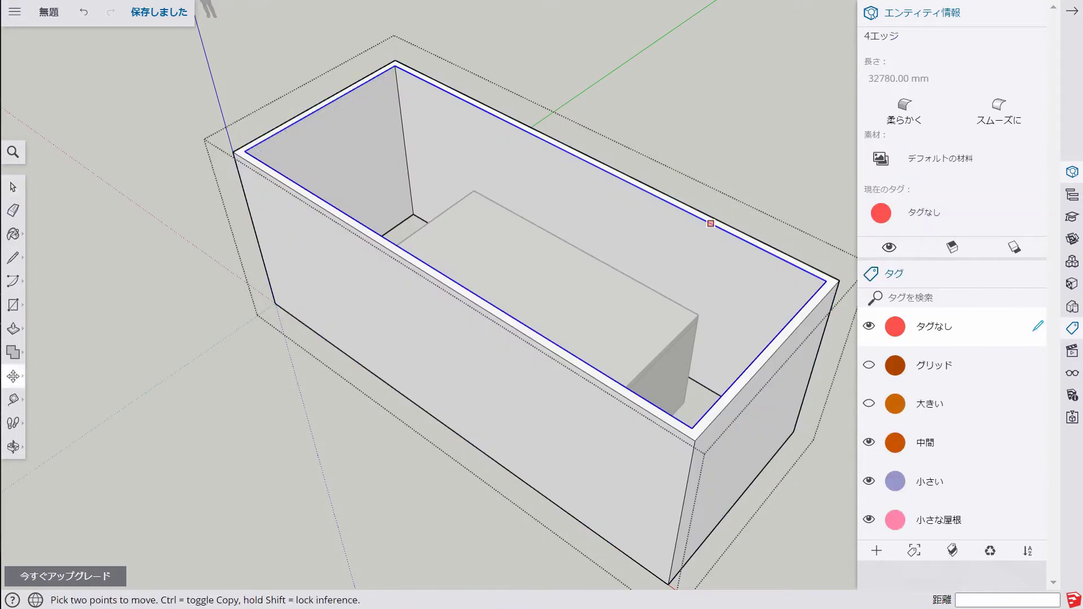
- Lower the rim edges and close the box top with a line to form the roof group
left_click(711, 223)
scroll(711, 224, "up", 3)
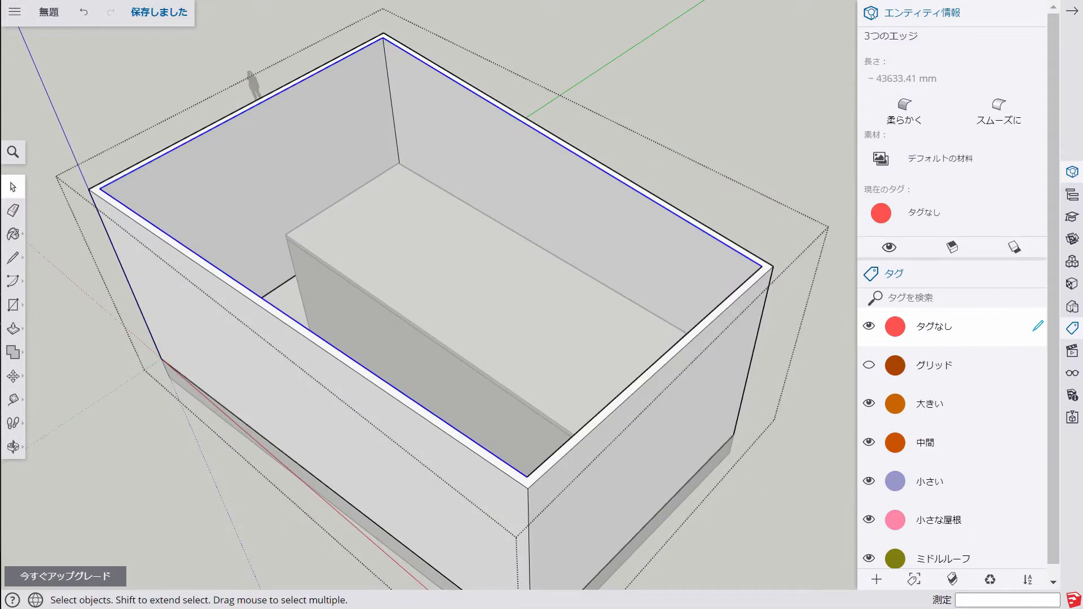
key("m")
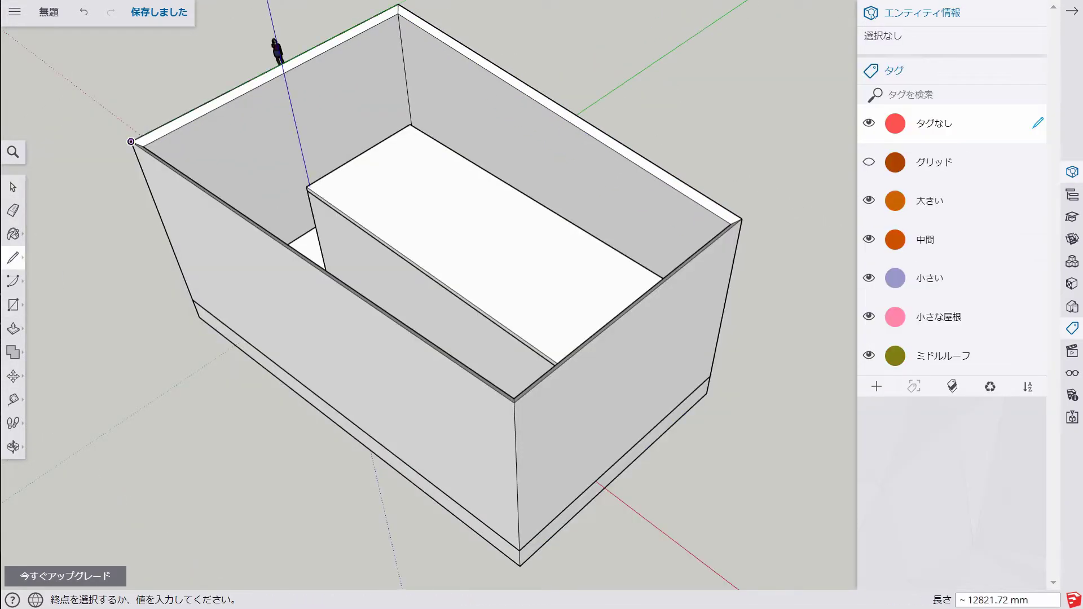
left_click(742, 219)
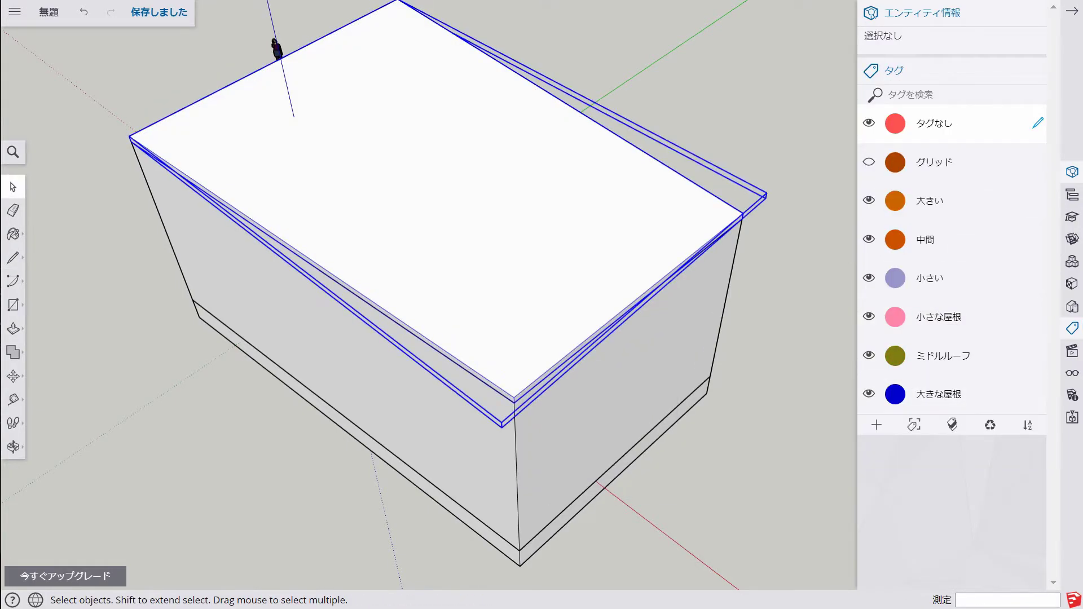
key("ctrl+a")
scroll(507, 282, "up", 3)
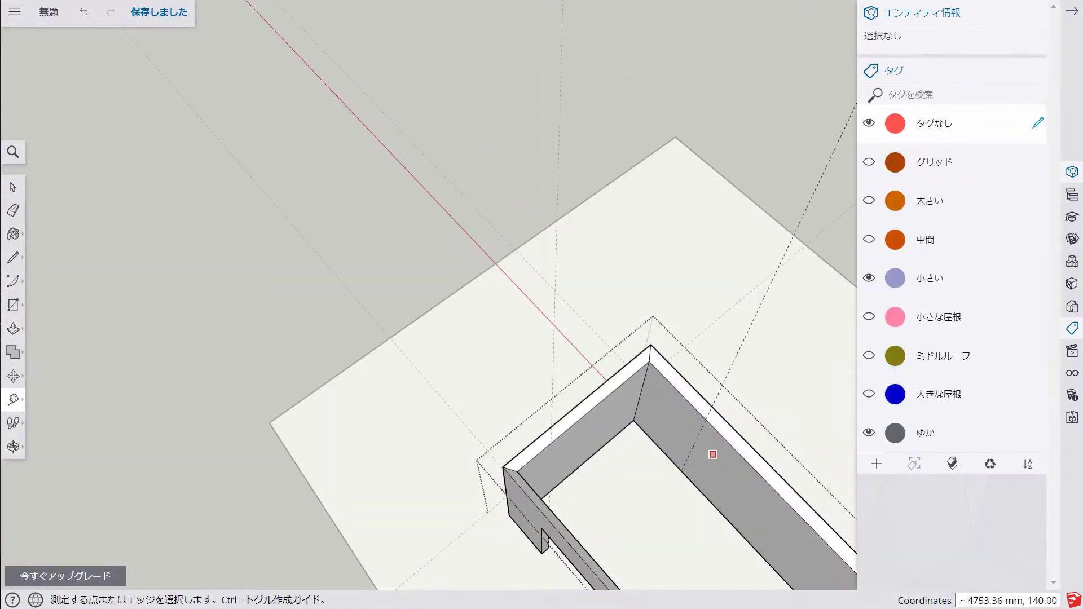
- Place a measuring point and draw opening rectangles on the small house walls
left_click(713, 454)
middle_click_drag(713, 454, 603, 283)
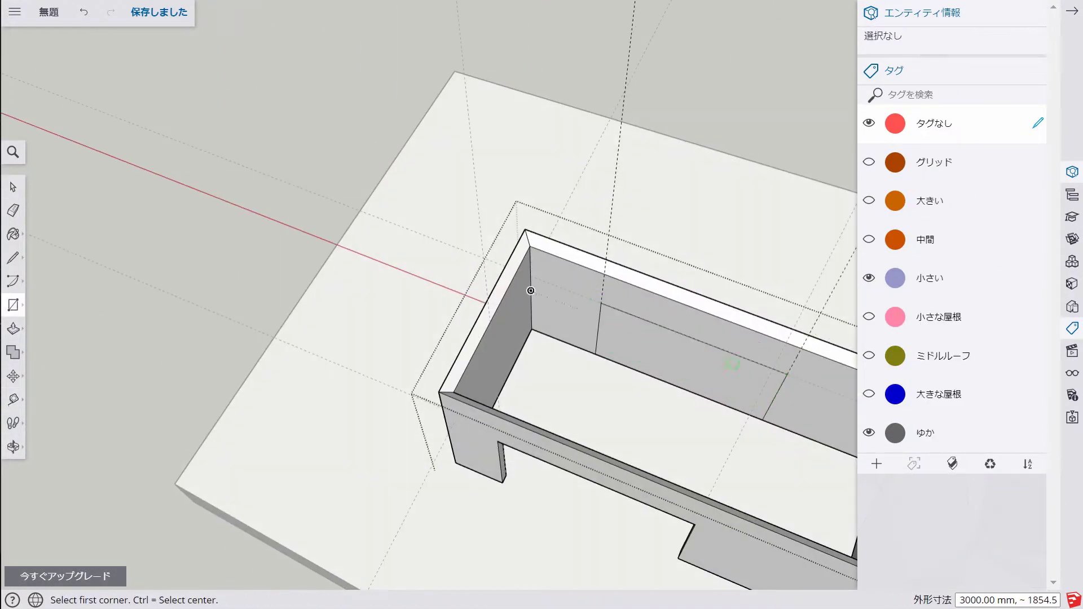
key("space")
mouse_move(530, 291)
middle_mouse_down()
mouse_move(429, 237)
mouse_move(507, 316)
mouse_move(398, 187)
middle_mouse_up()
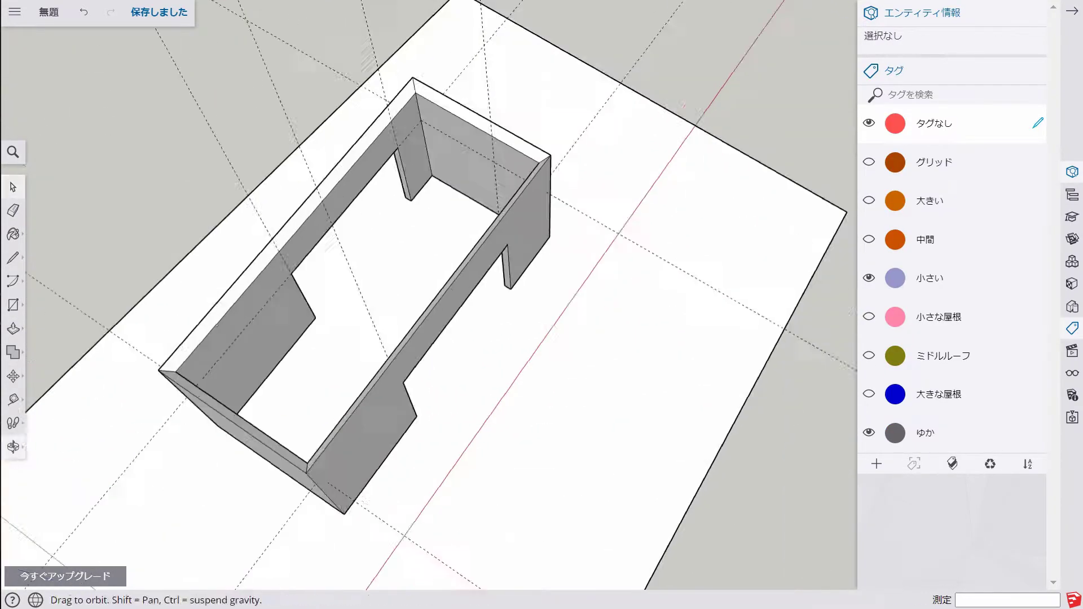
scroll(398, 187, "up", 5)
- Measure a guide from the wall corner and push the window opening through
key("t")
mouse_move(468, 265)
middle_mouse_down()
mouse_move(369, 216)
mouse_move(632, 209)
middle_mouse_up()
left_click(633, 208)
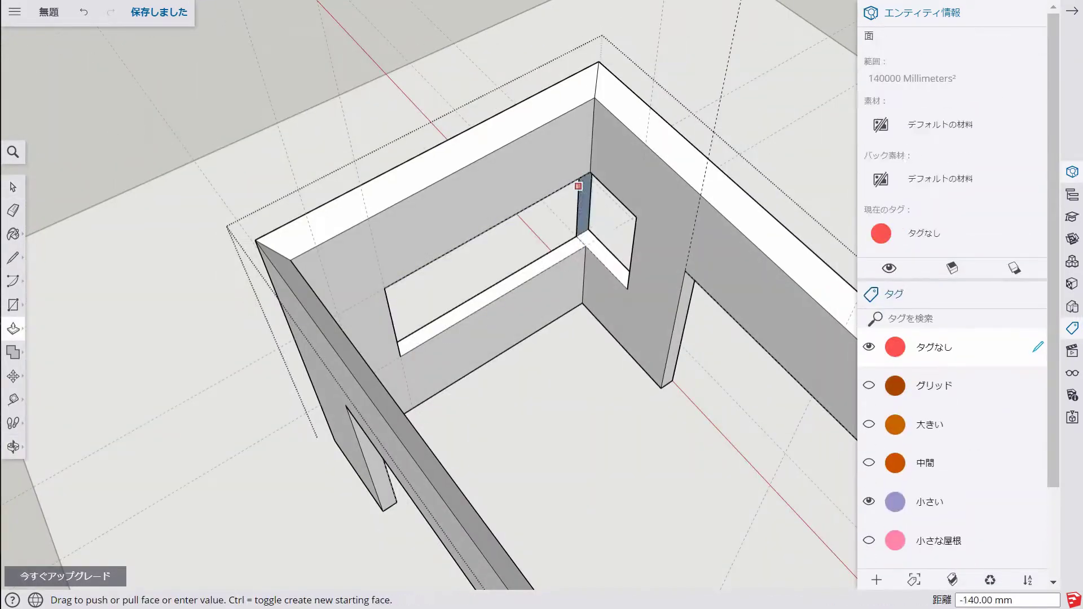
left_click(578, 186)
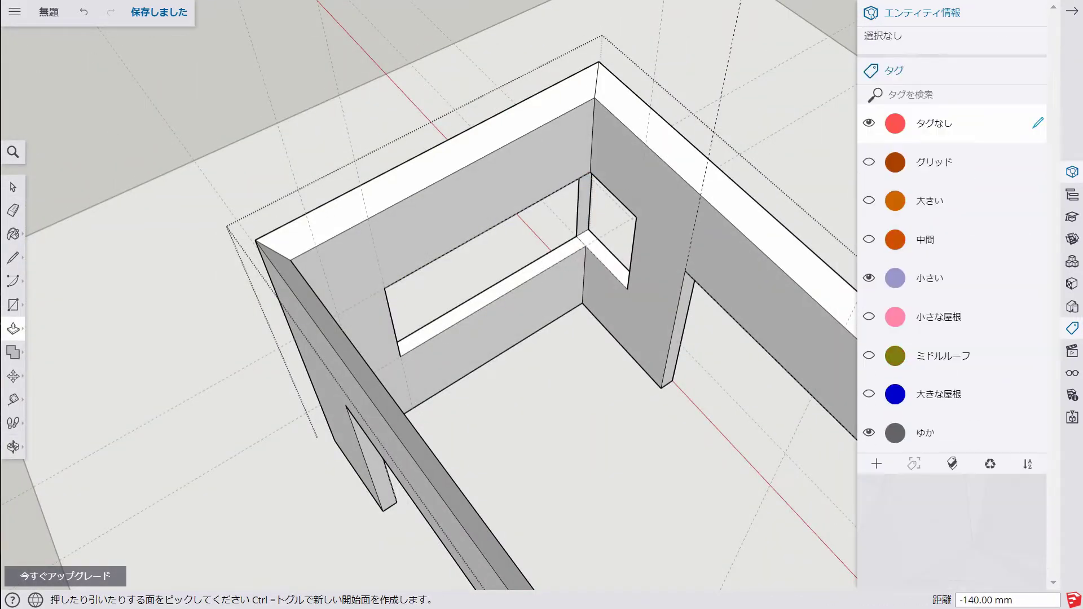
middle_click_drag(578, 186, 429, 316)
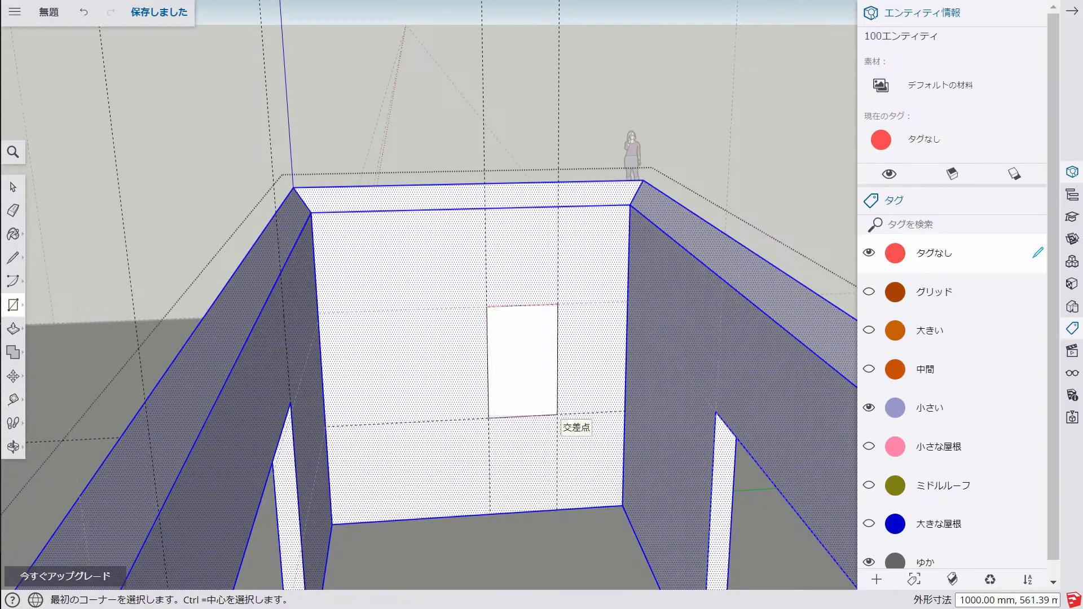
- Delete the horizontal guide lines
key("e")
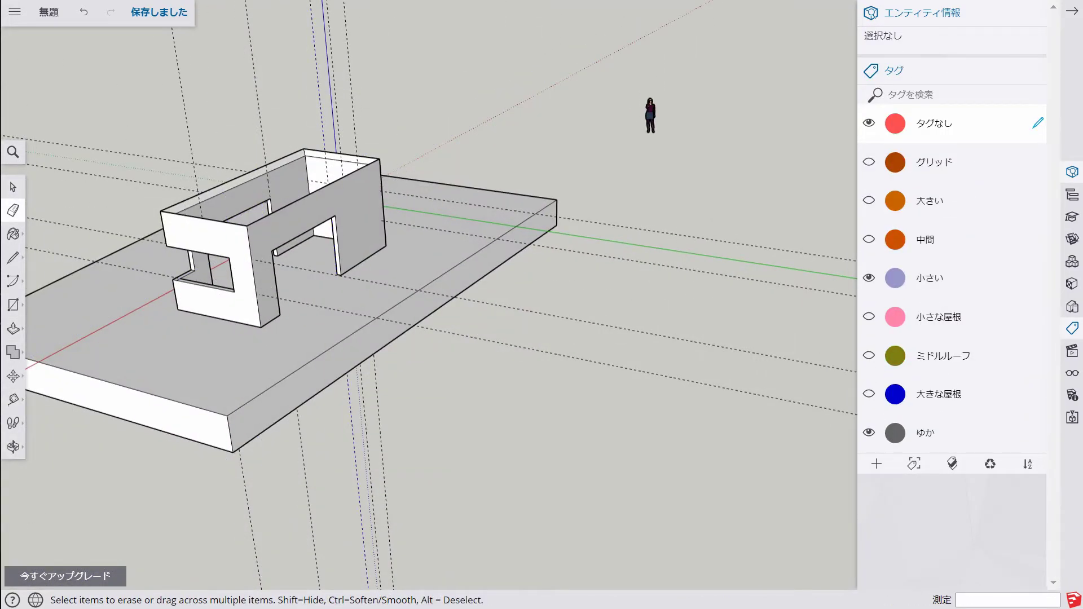
key("space")
key("Delete")
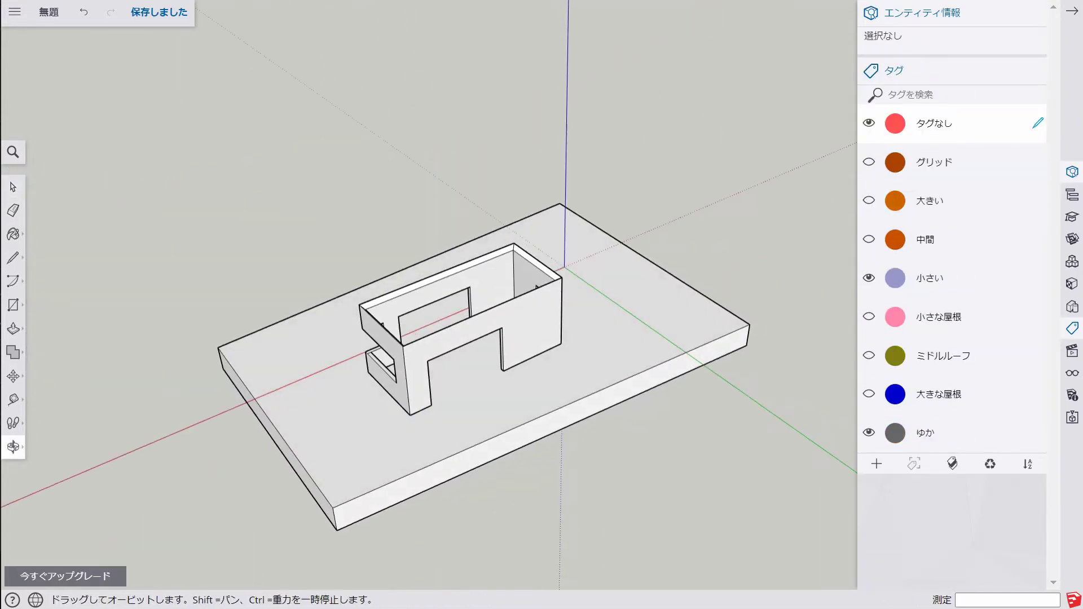
- Enter the middle box group and draw an opening outline on its end wall to push through
key("space")
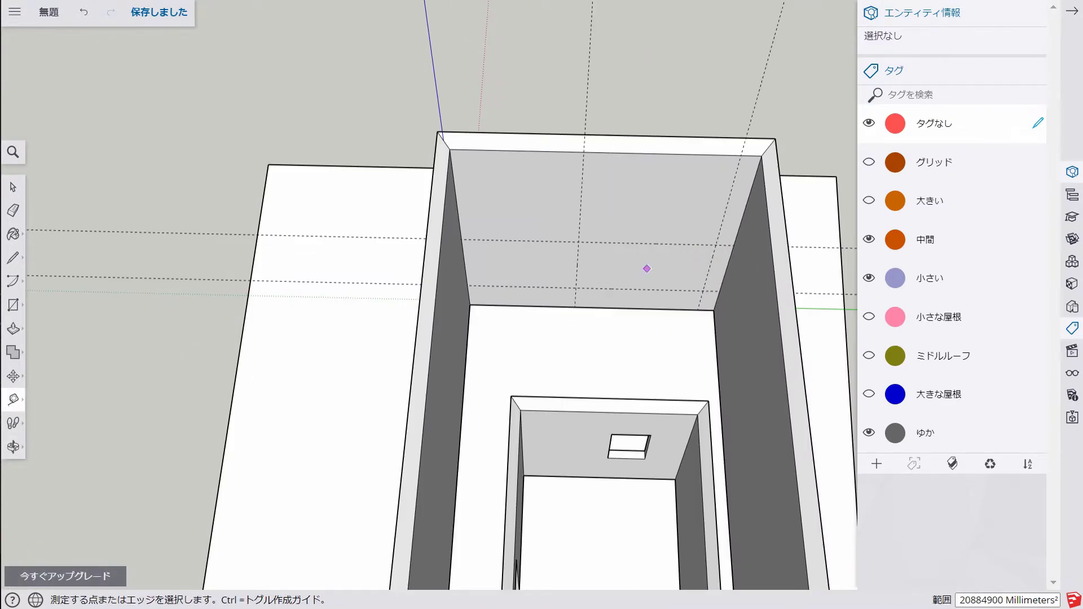
key("space")
triple_click(645, 266)
key("r")
left_click_drag(576, 244, 704, 291)
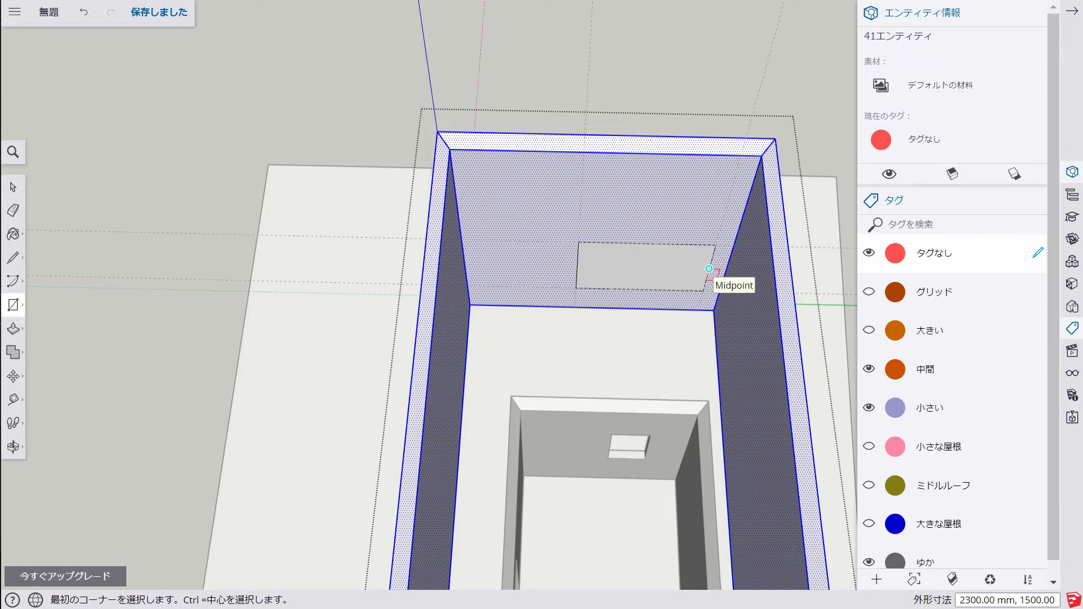
key("p")
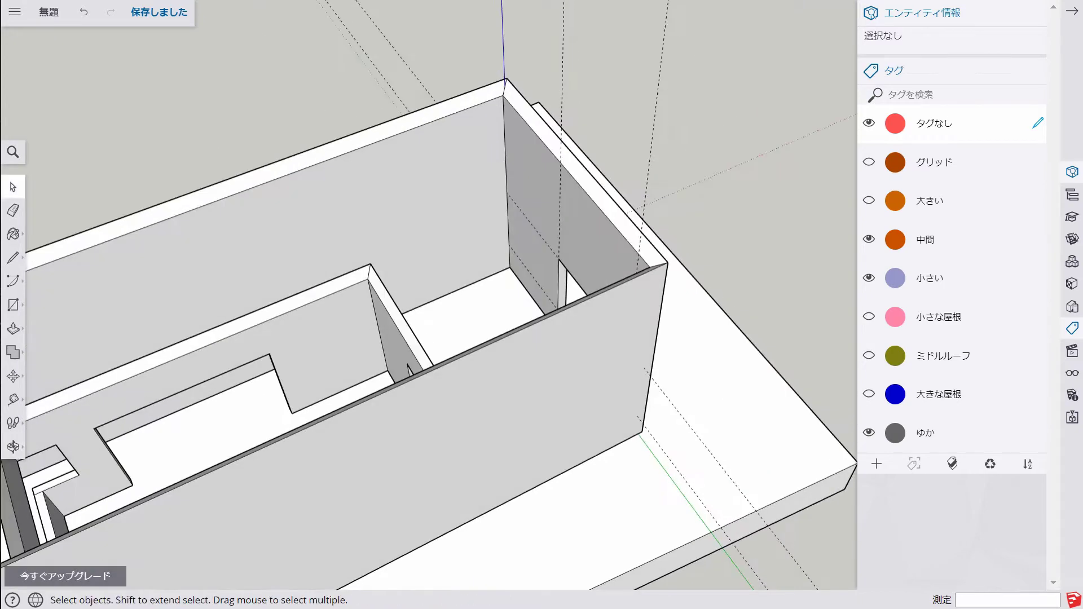
- Place a Tape Measure guide from the middle box's wall corner
key("t")
left_click(522, 208)
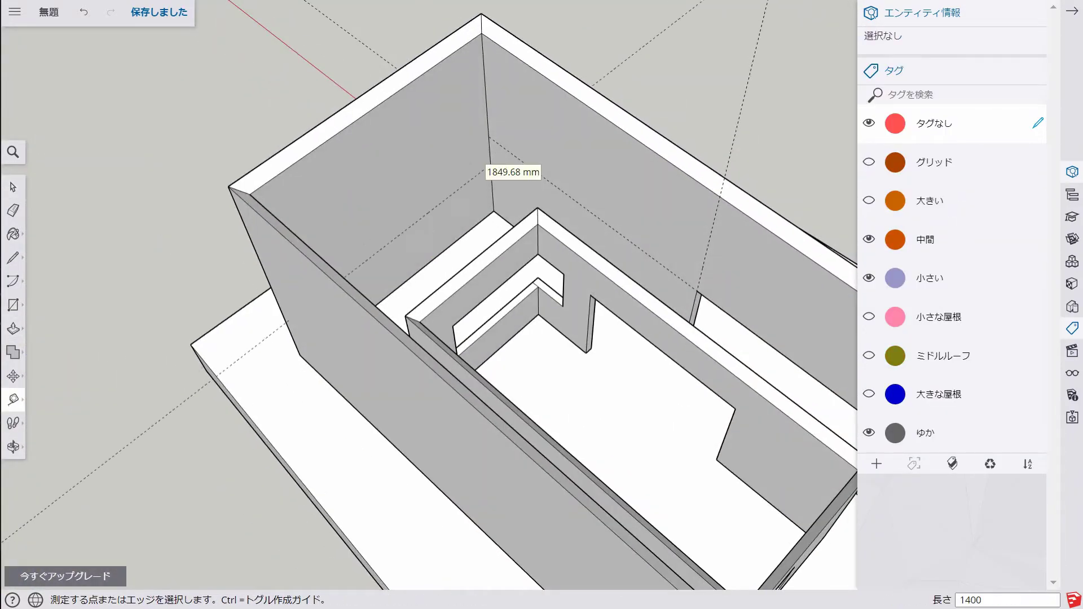
left_click(432, 122)
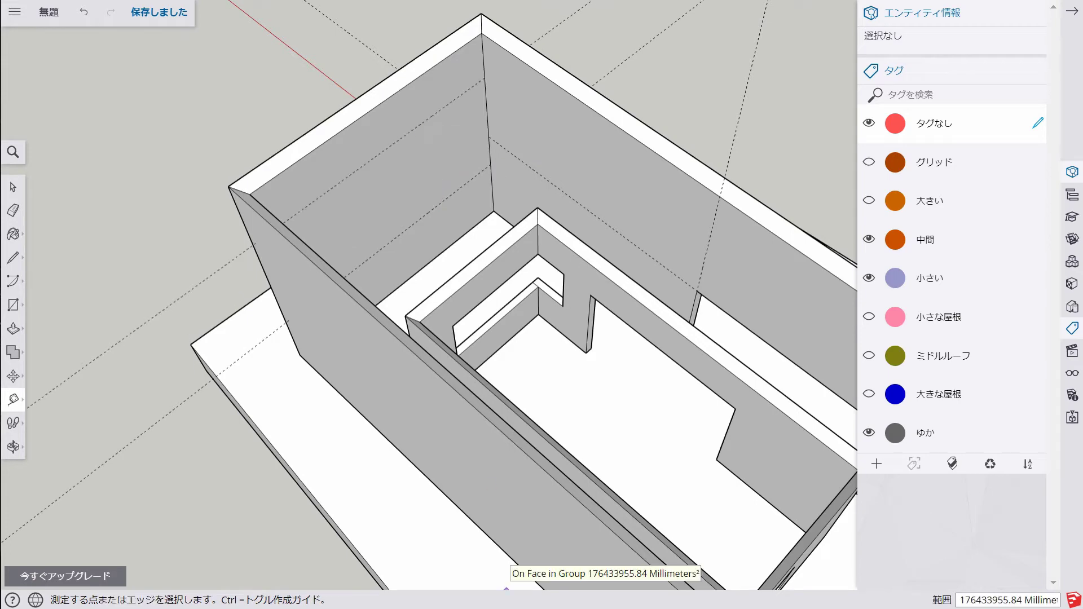
mouse_move(506, 588)
middle_mouse_down()
mouse_move(372, 119)
mouse_move(484, 150)
middle_mouse_up()
key("Return")
- Select the outer walls and orbit to review the middle box's openings
key("space")
triple_click(386, 109)
middle_click_drag(387, 109, 395, 169)
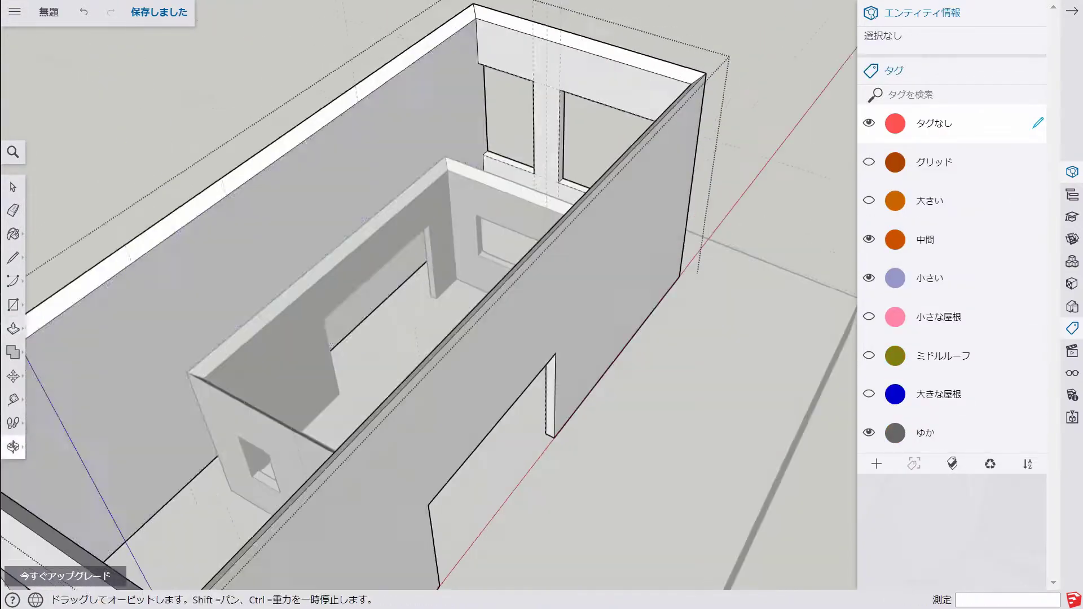
middle_click_drag(429, 293, 406, 339)
middle_click_drag(421, 183, 415, 315)
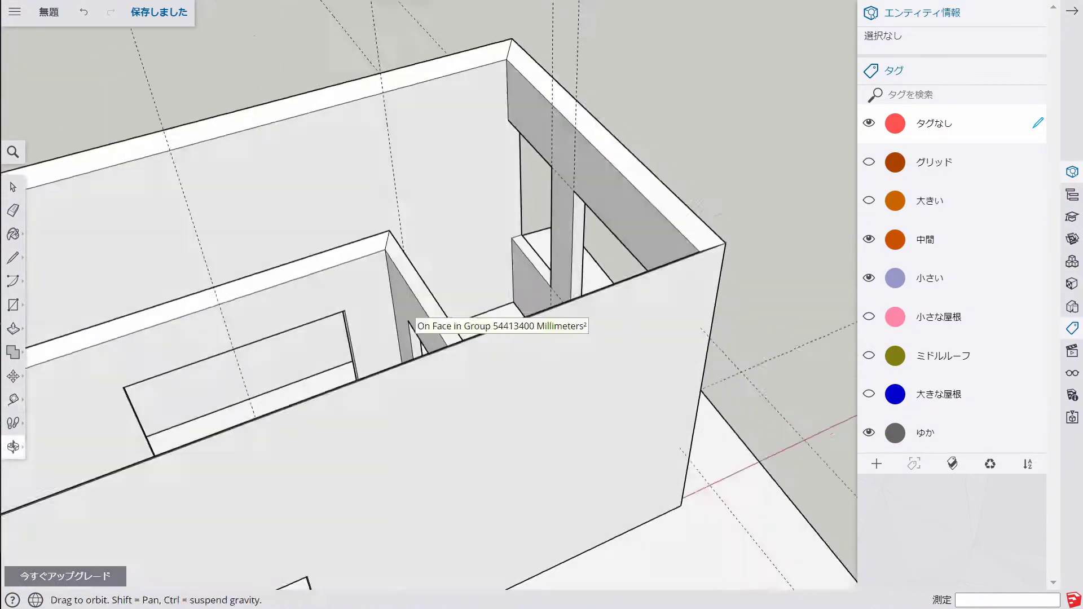
left_click(534, 244)
middle_click_drag(466, 252, 410, 173)
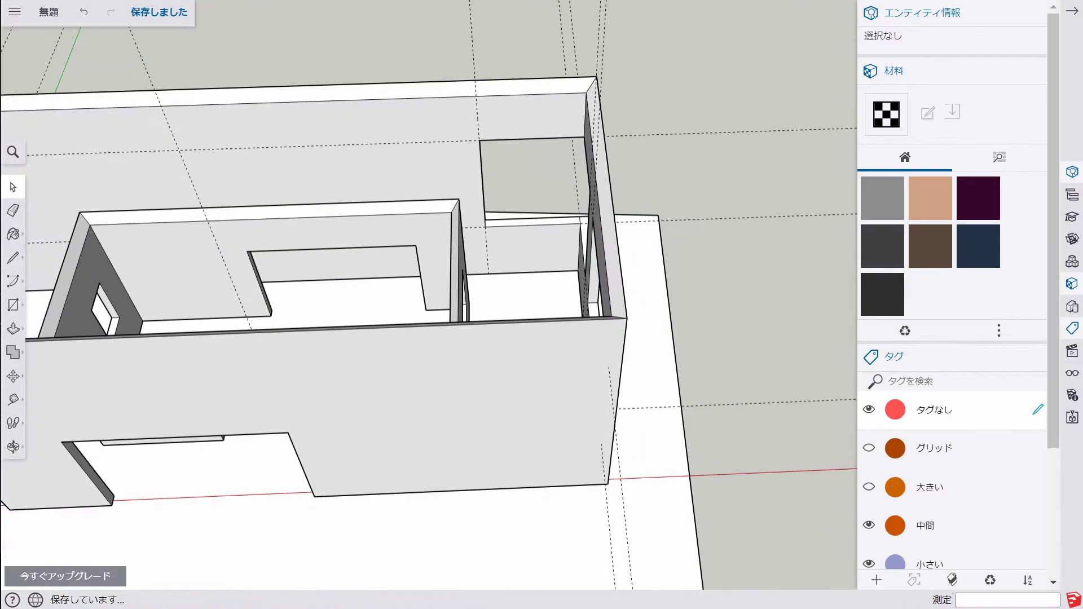
- Pick the Tape Measure tool for laying out the outer 大きい shell
key("t")
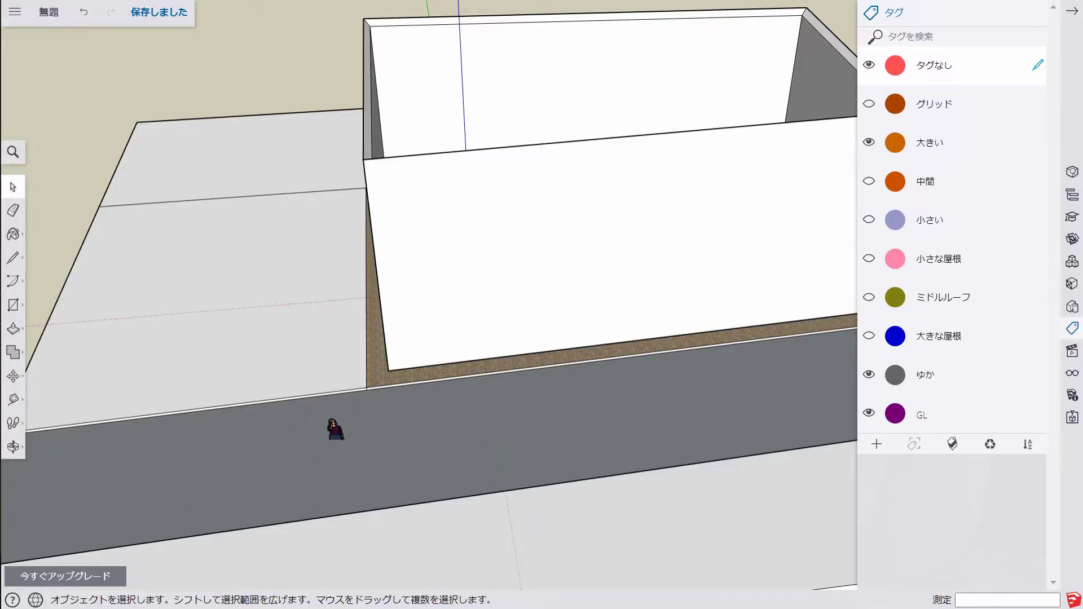
- Reset the drawing axes to the outer shell's wall corner, aligned along the wall
left_click(13, 399)
left_click(62, 491)
middle_click_drag(395, 338, 429, 366)
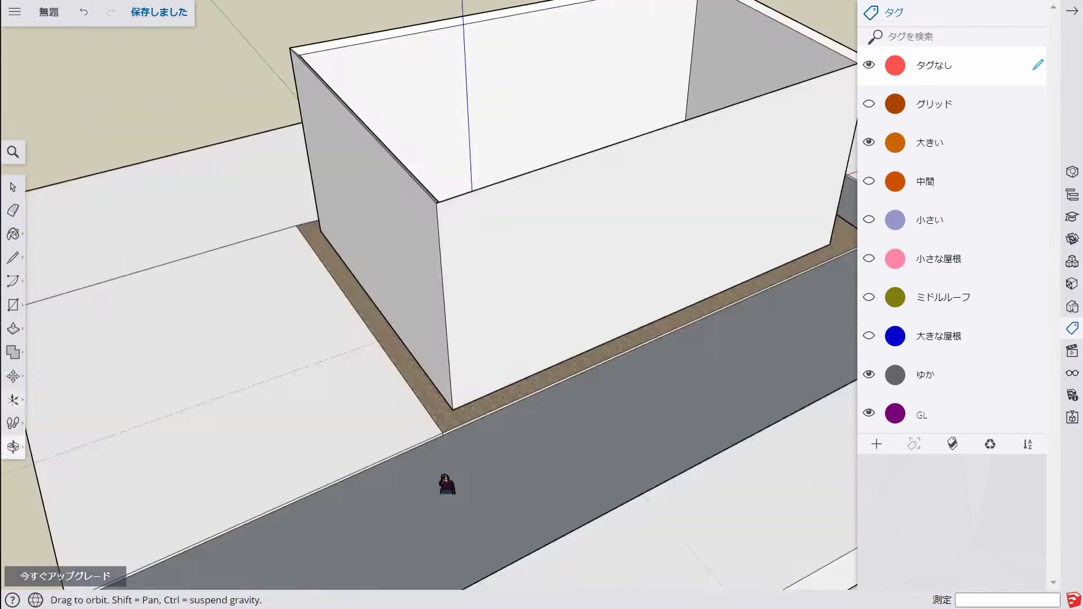
scroll(468, 399, "up", 5)
left_click(469, 399)
mouse_move(468, 399)
middle_mouse_down()
mouse_move(451, 428)
mouse_move(501, 430)
middle_mouse_up()
left_click(435, 399)
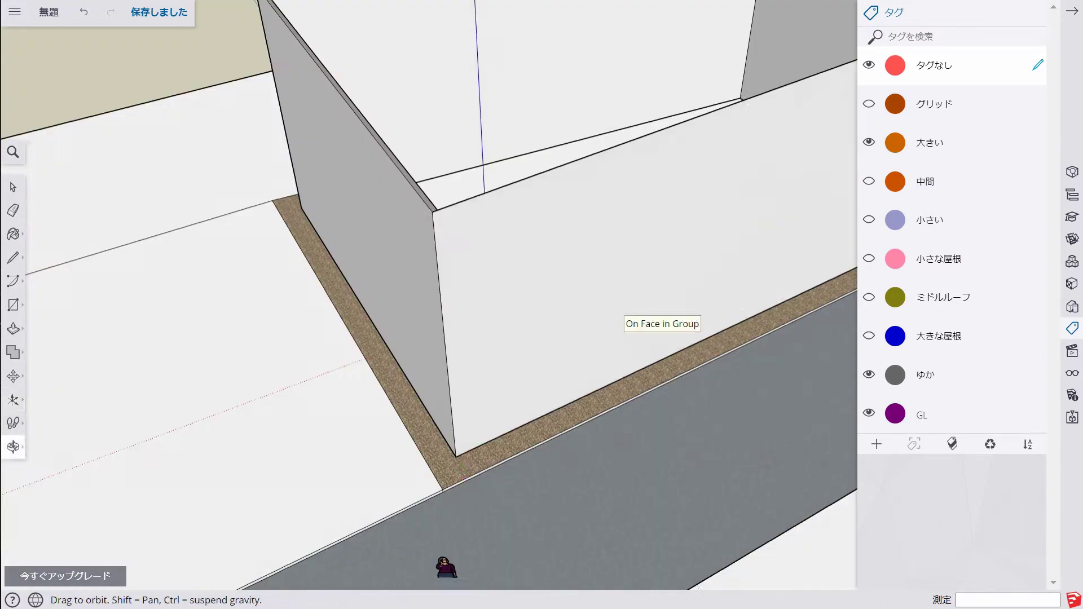
- Draw the door outline from the wall's bottom corner
key("t")
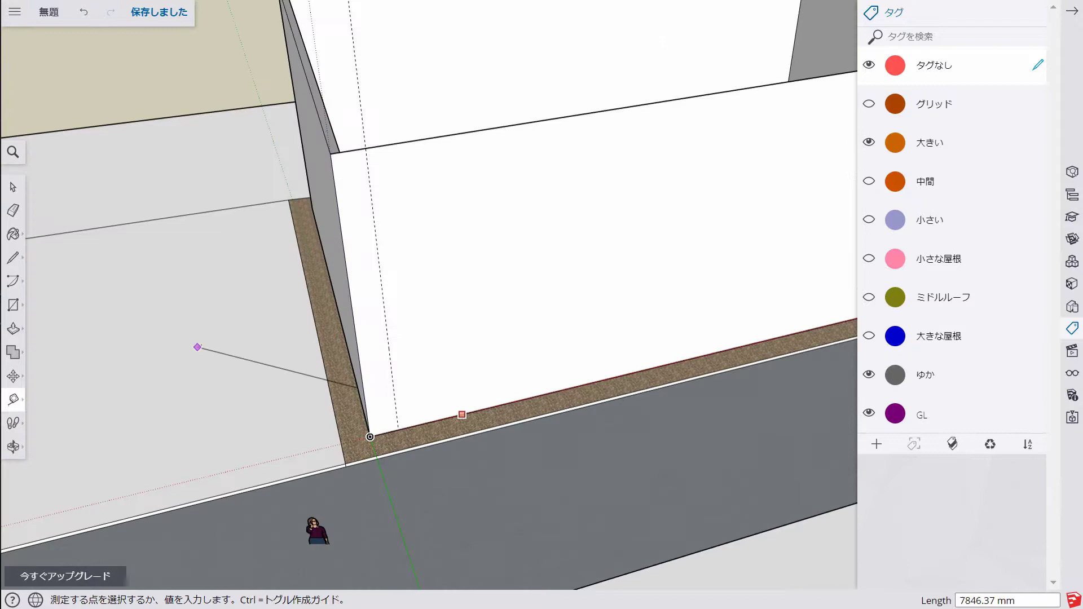
key("r")
left_click(398, 430)
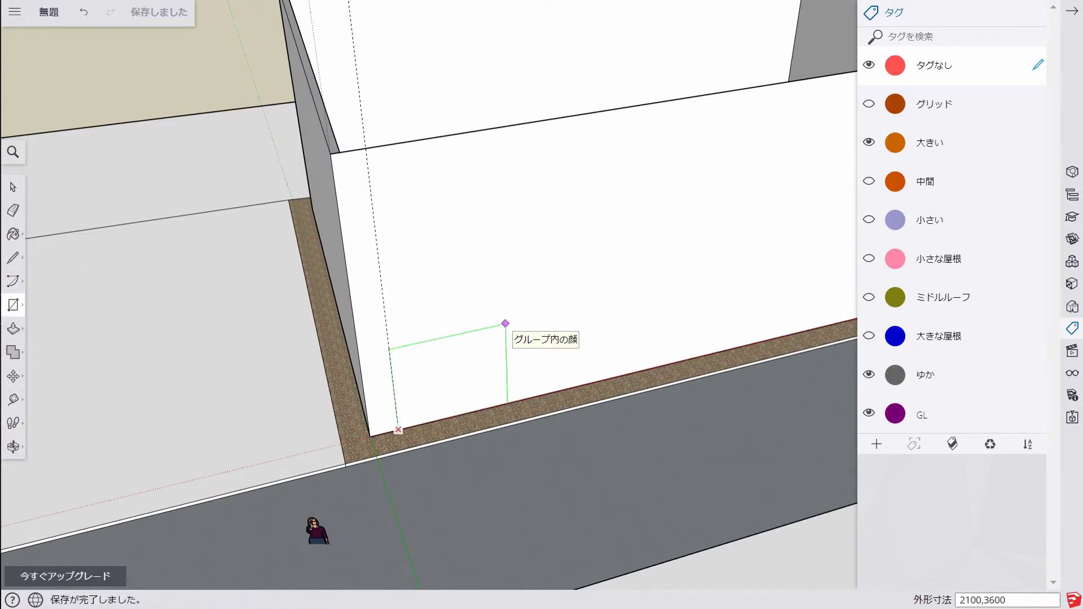
left_click(505, 323)
middle_click_drag(505, 323, 429, 361)
- Realign the axes on the other wall corner and draw a door rectangle there
key("t")
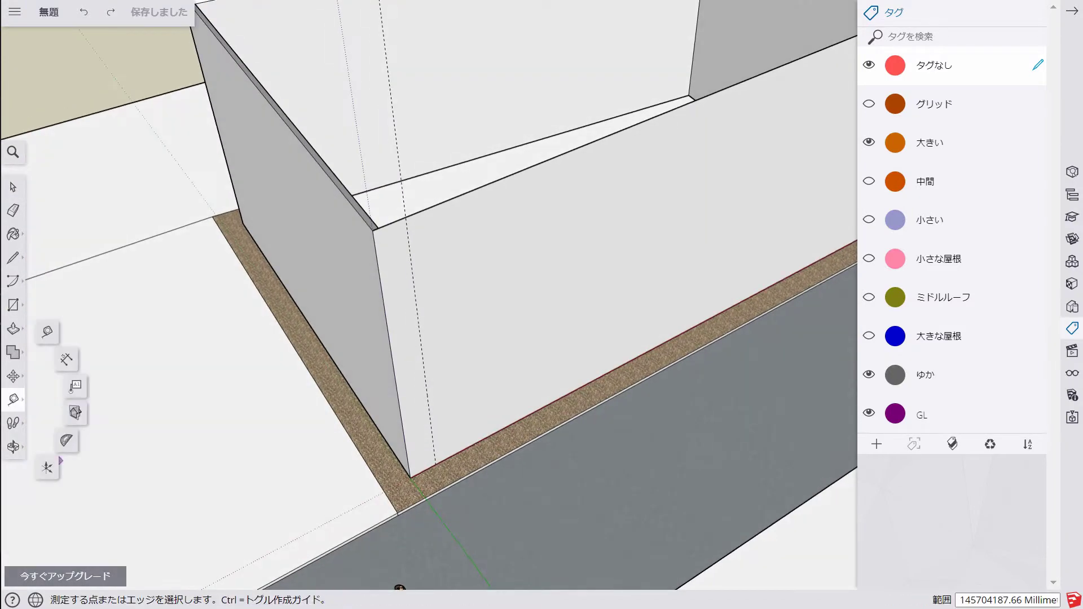
left_click(47, 467)
mouse_move(372, 230)
middle_mouse_down()
mouse_move(316, 382)
mouse_move(467, 308)
mouse_move(361, 500)
middle_mouse_up()
left_click(316, 381)
left_click(455, 336)
key("r")
left_click(368, 498)
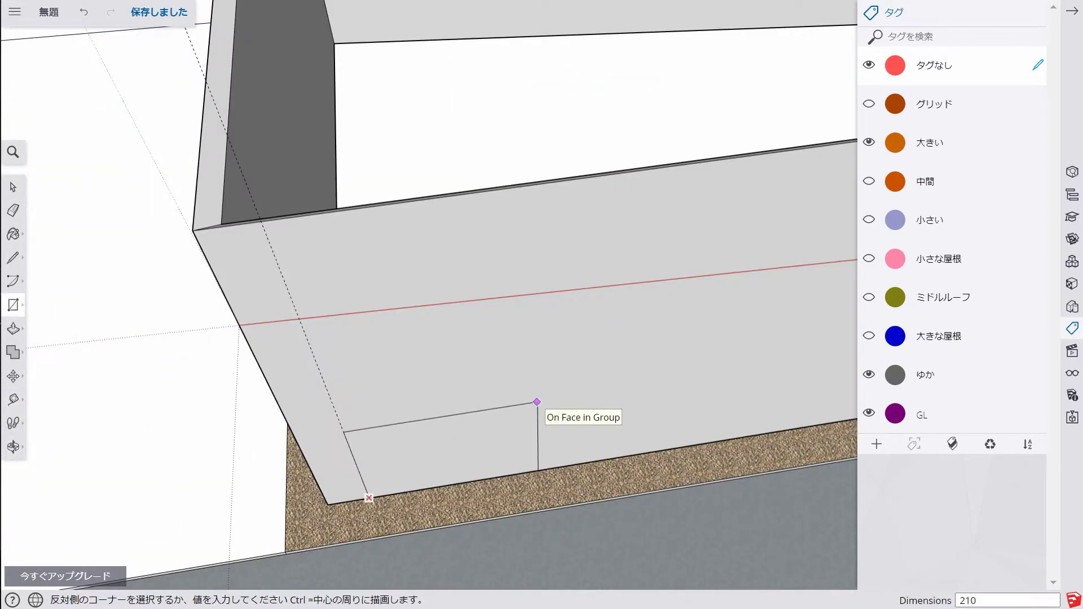
left_click(536, 402)
middle_click_drag(537, 402, 373, 432)
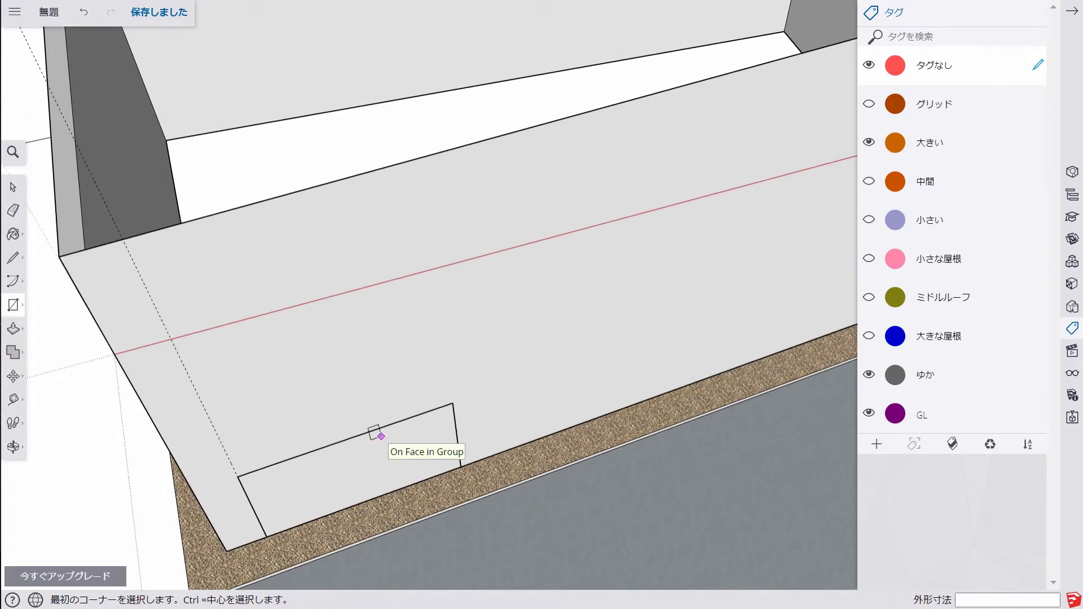
- Add a 350 mm guide from the wall's side edge and start a window rectangle at it
key("t")
left_click(136, 392)
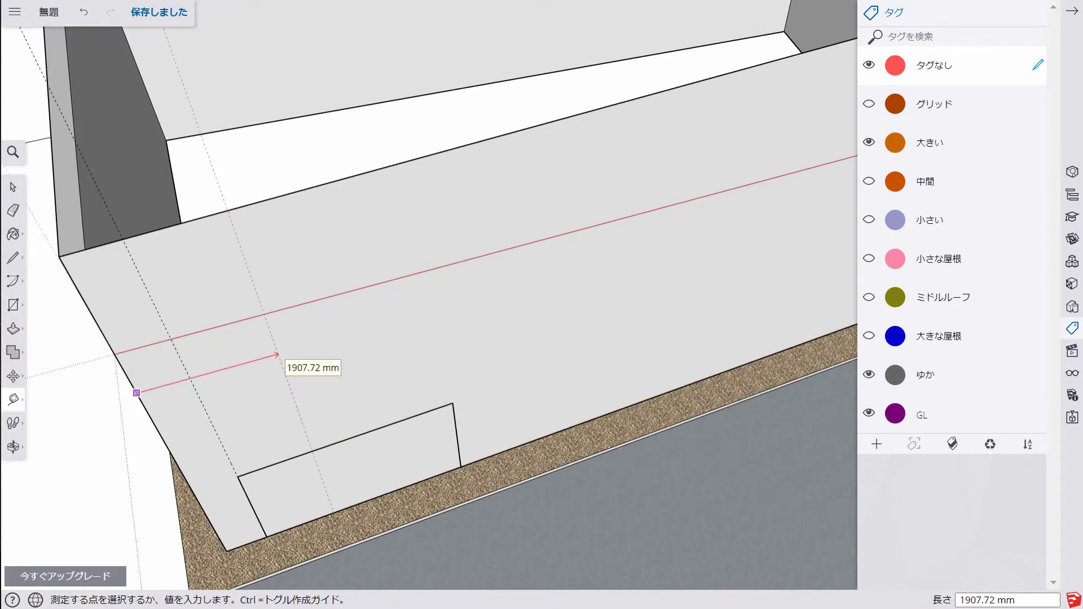
type("350")
key("Return")
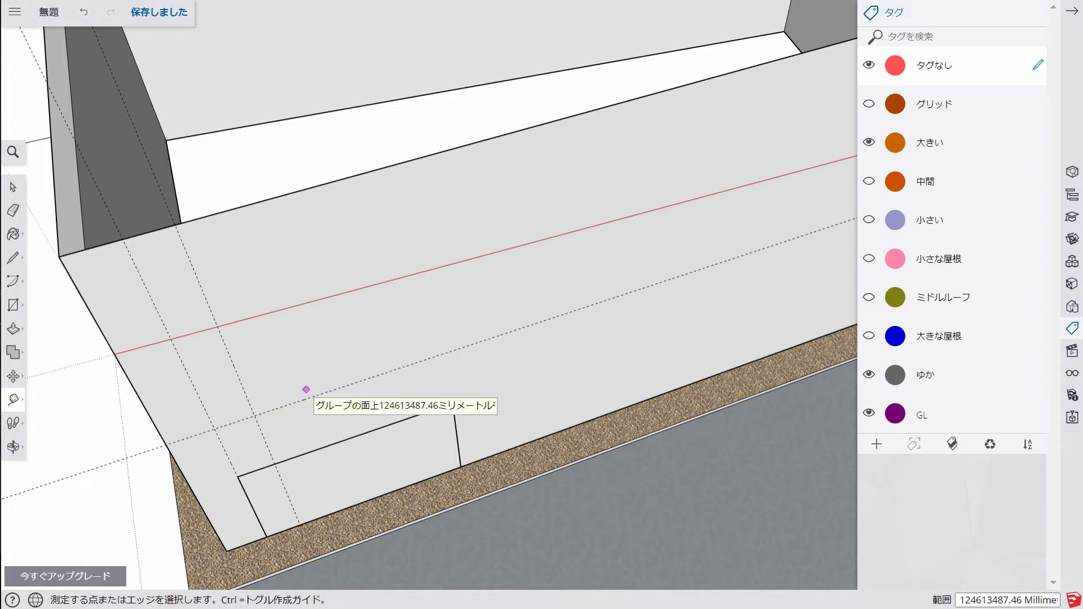
key("r")
left_click(249, 412)
middle_click_drag(249, 411, 341, 442)
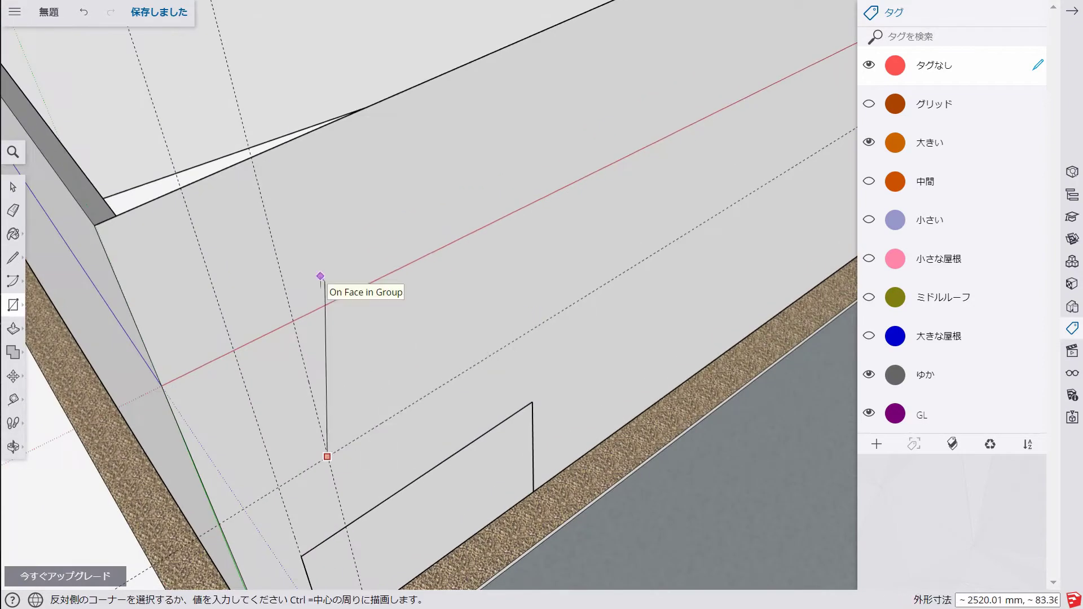
key("Escape")
scroll(337, 413, "up", 2)
left_click(316, 467)
scroll(357, 159, "up", 1)
middle_click_drag(431, 177, 544, 363)
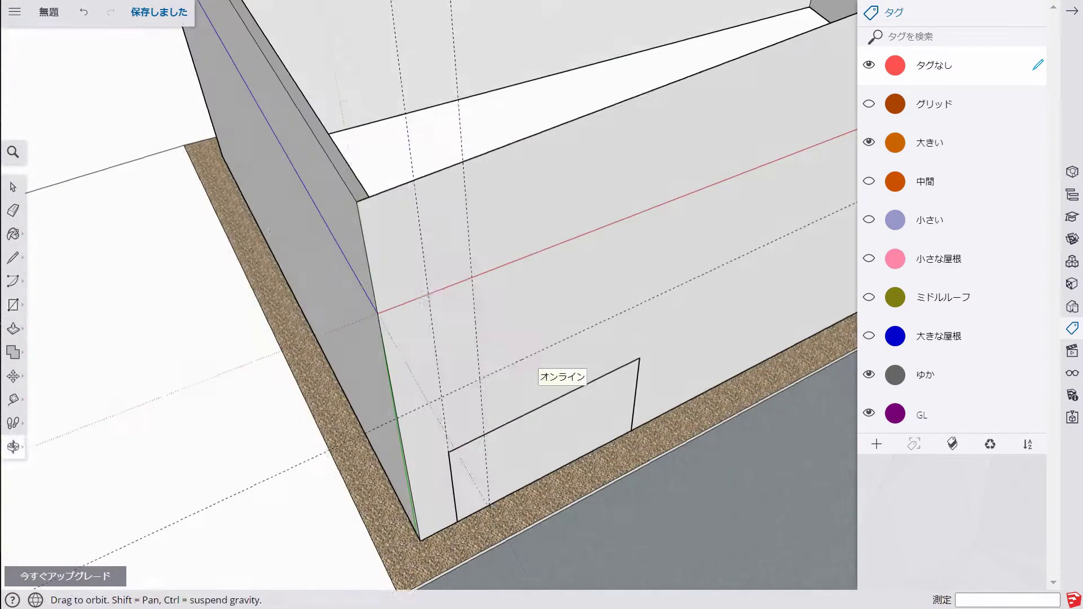
- Realign the axes at the wall corner and draw the window above the door
left_click(13, 399)
left_click(62, 452)
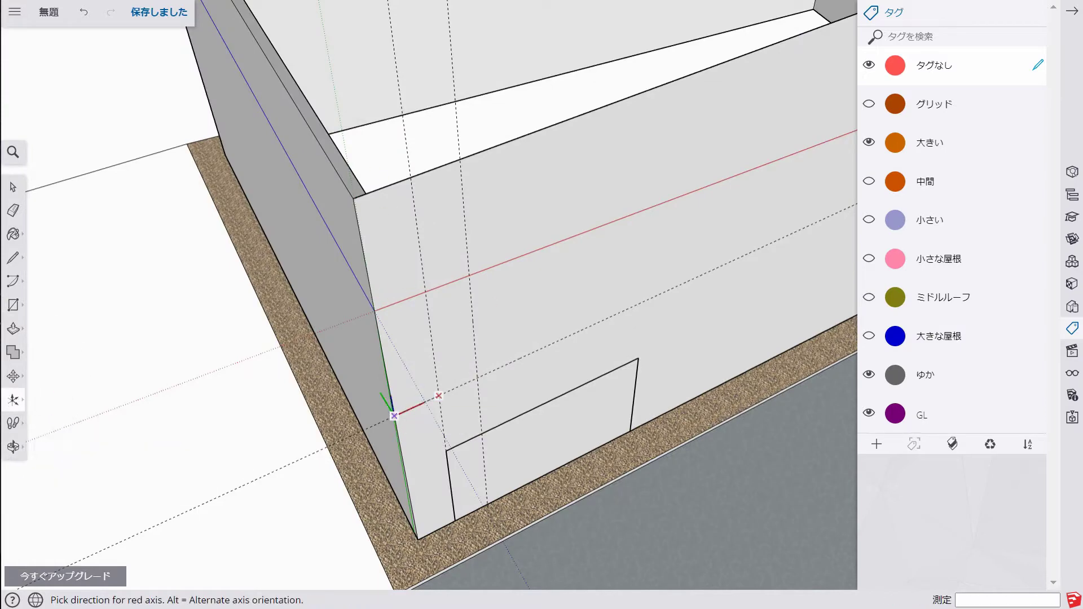
left_click(13, 305)
left_click(389, 338)
middle_click_drag(389, 339, 633, 198)
scroll(597, 293, "up", 2)
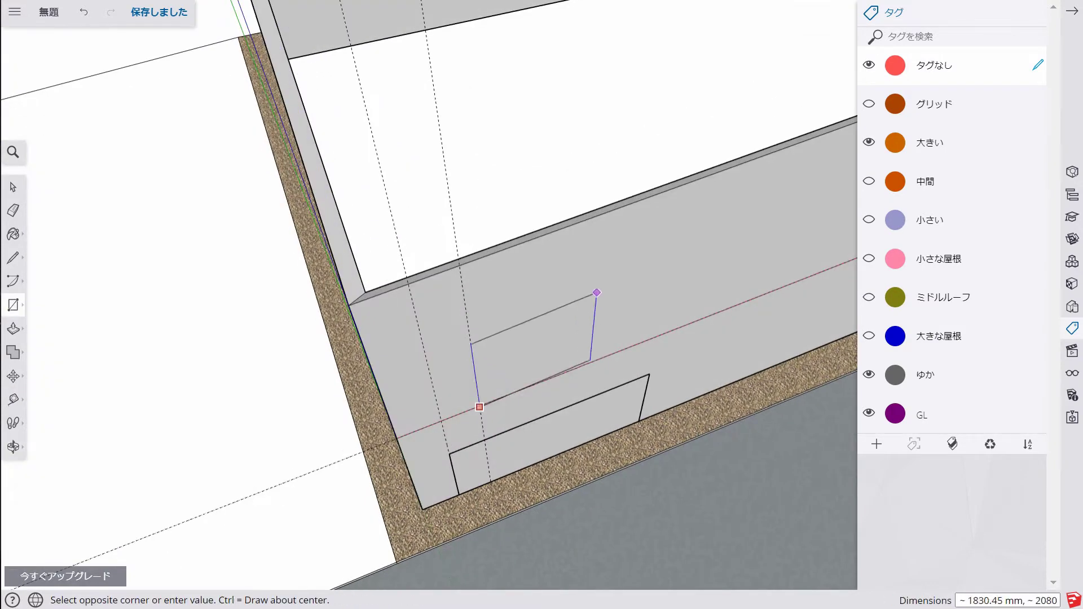
middle_click_drag(596, 293, 361, 178)
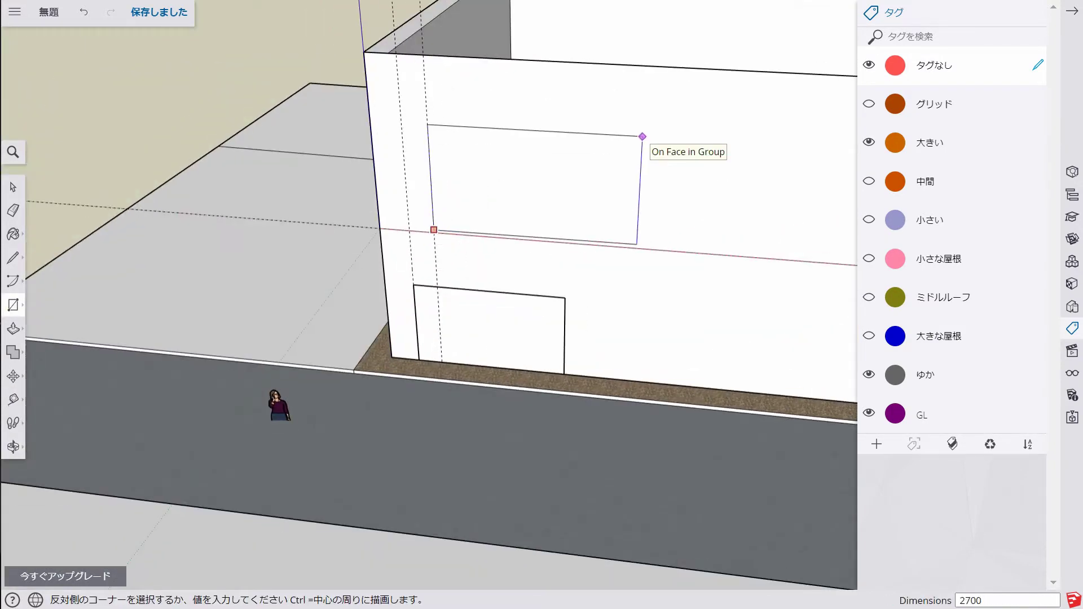
left_click(609, 151)
middle_click_drag(610, 151, 545, 209)
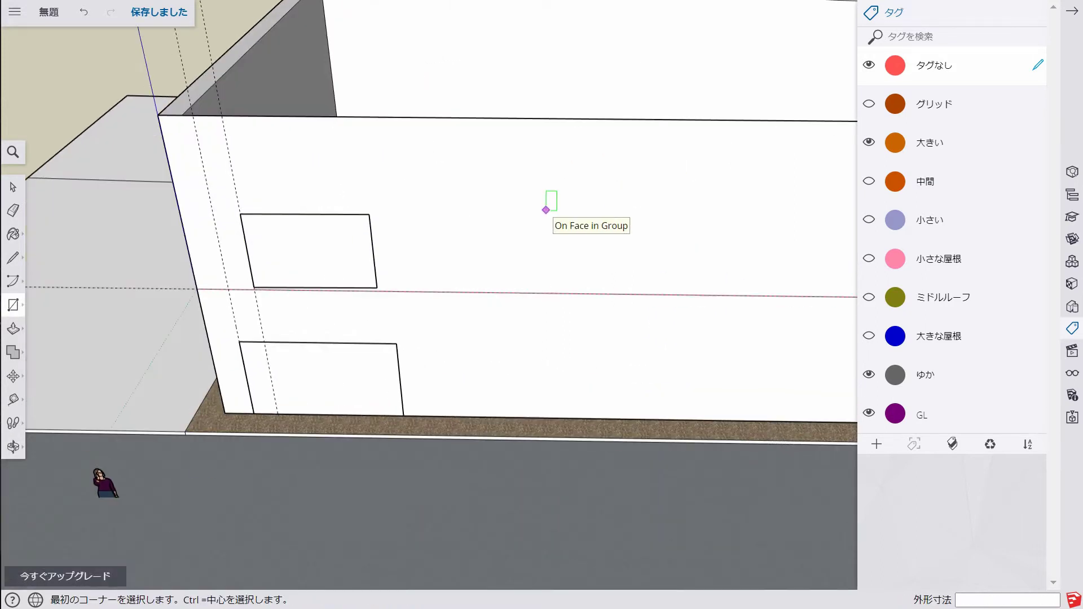
- Add a guide across the wall and draw a 3200 × 1800 window at it
key("t")
left_click(185, 236)
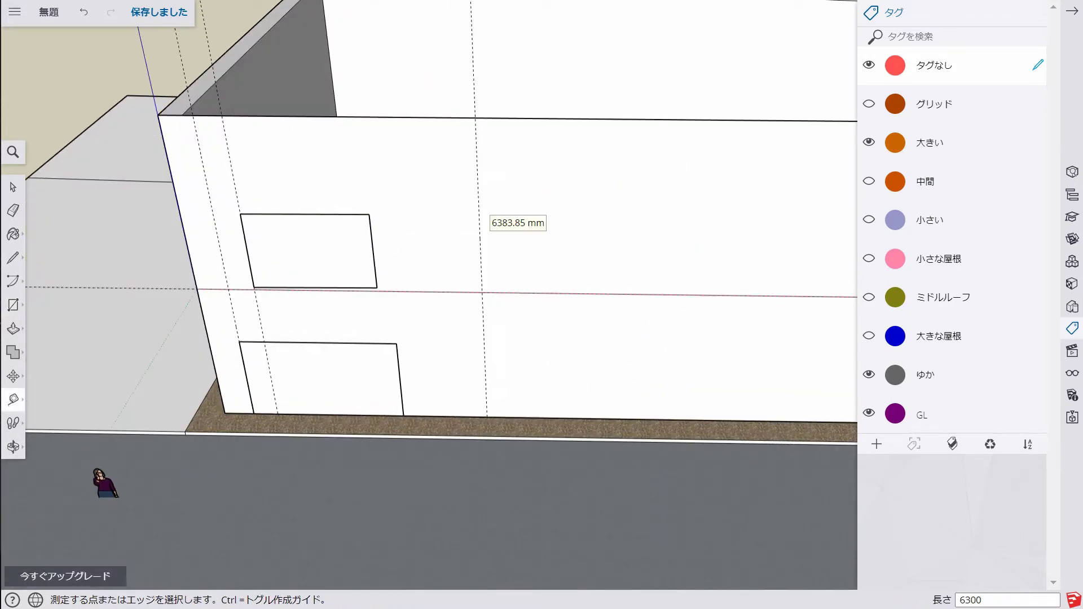
left_click(536, 356)
key("r")
left_click(484, 356)
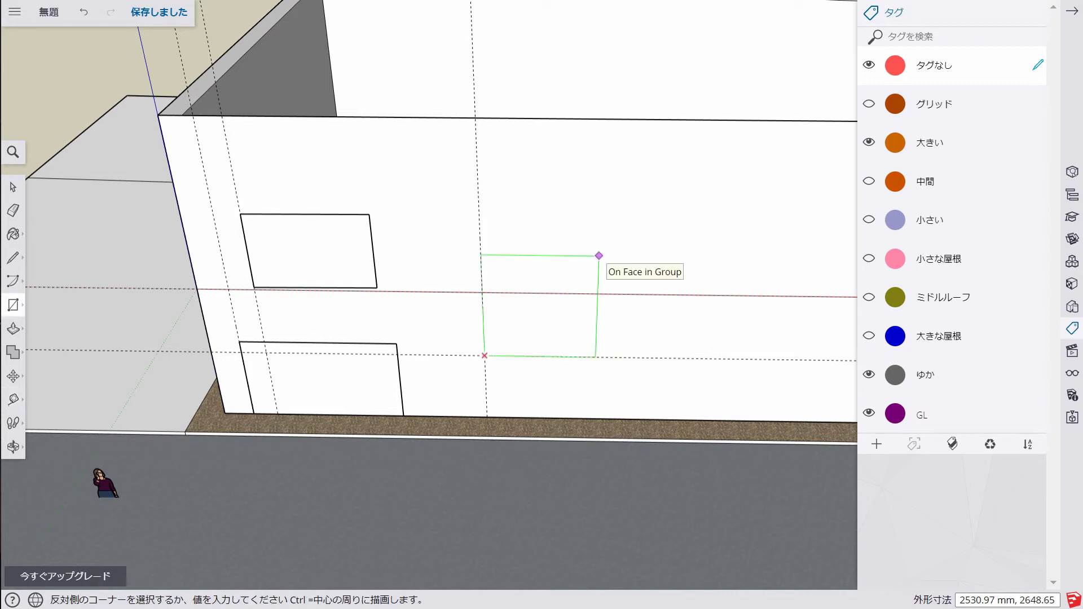
type("3200,1800")
key("Return")
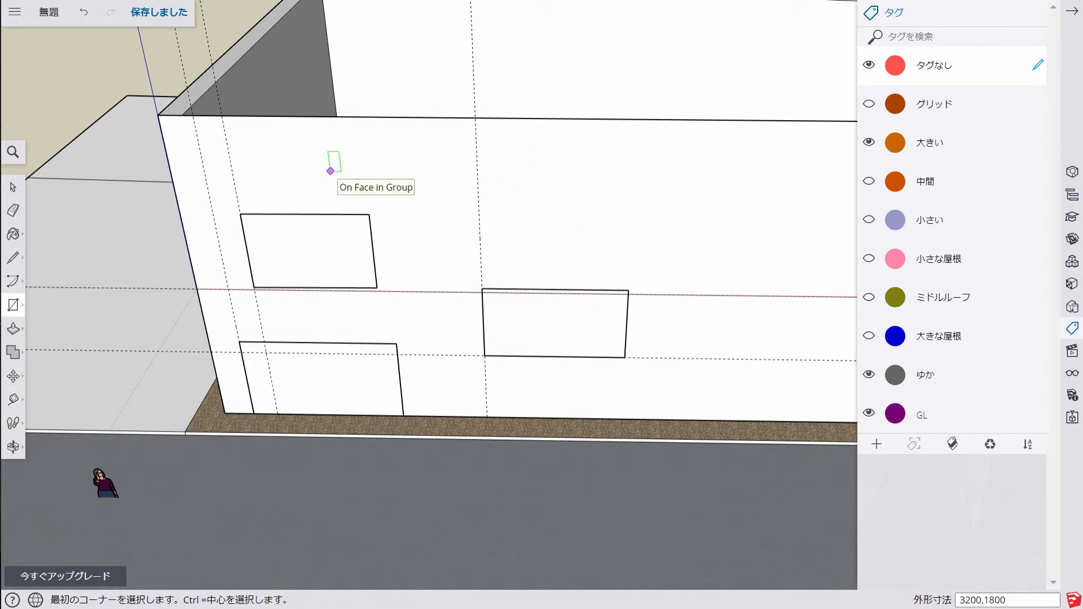
- Place guides from the top and bottom edges and draw a 1700 × 2600 window
key("t")
left_click(169, 168)
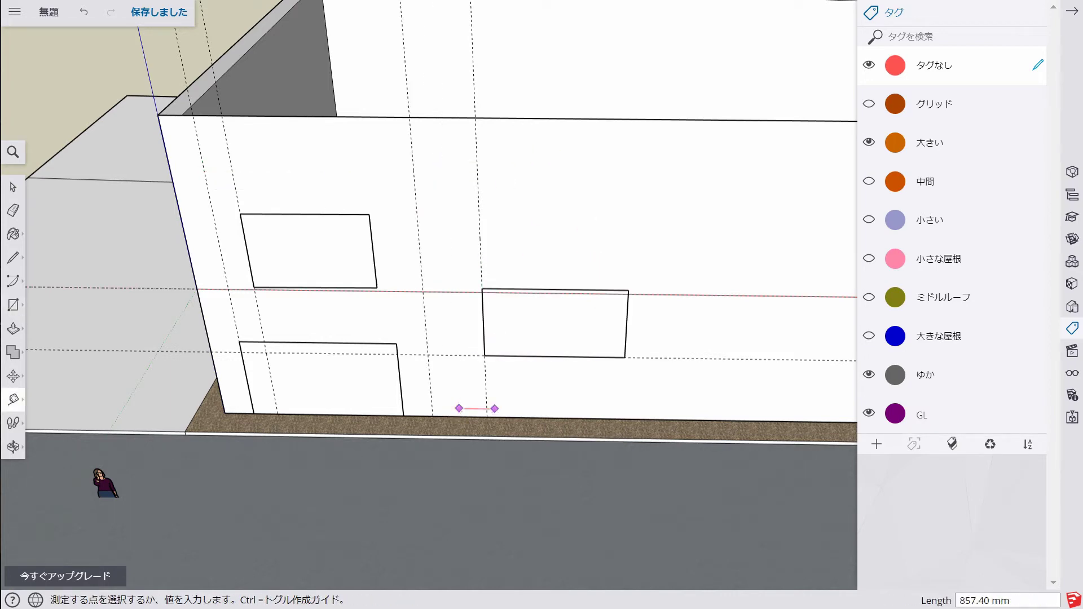
left_click(542, 418)
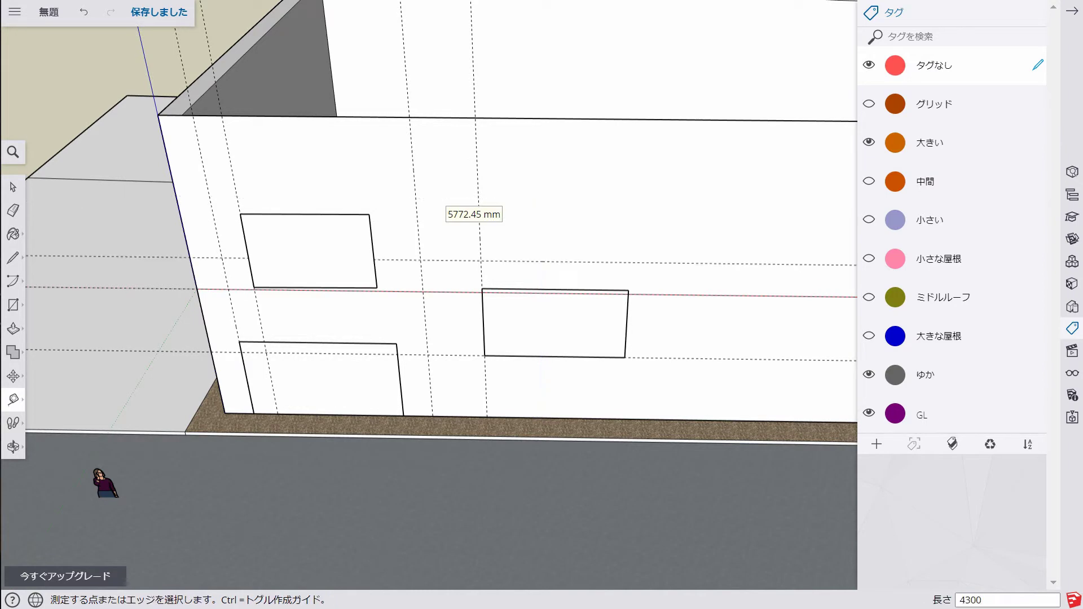
key("r")
left_click(420, 260)
type("1700,2600")
key("Return")
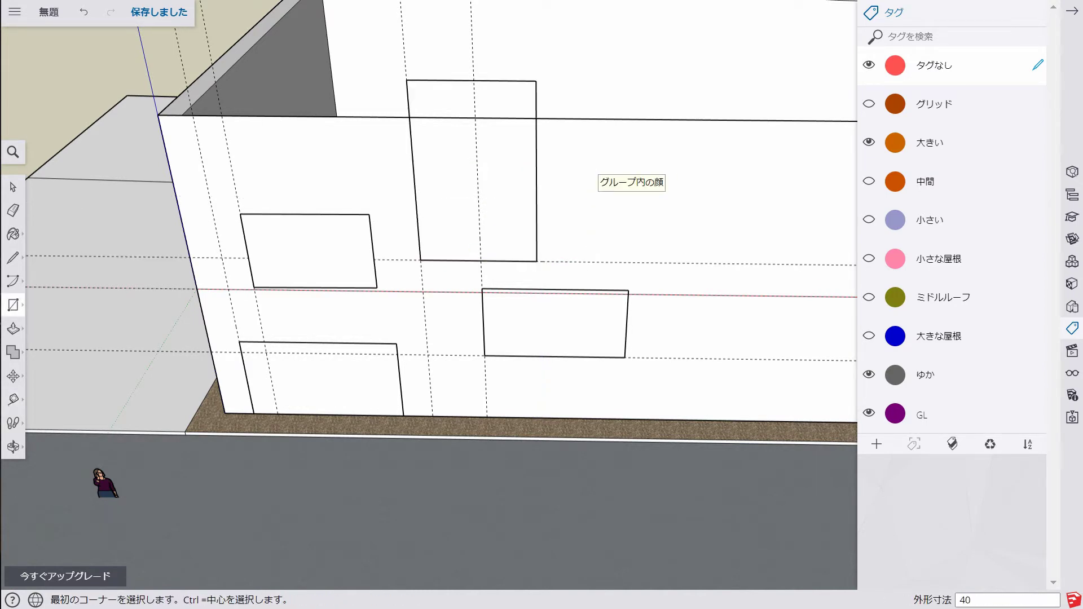
middle_click_drag(590, 172, 370, 327)
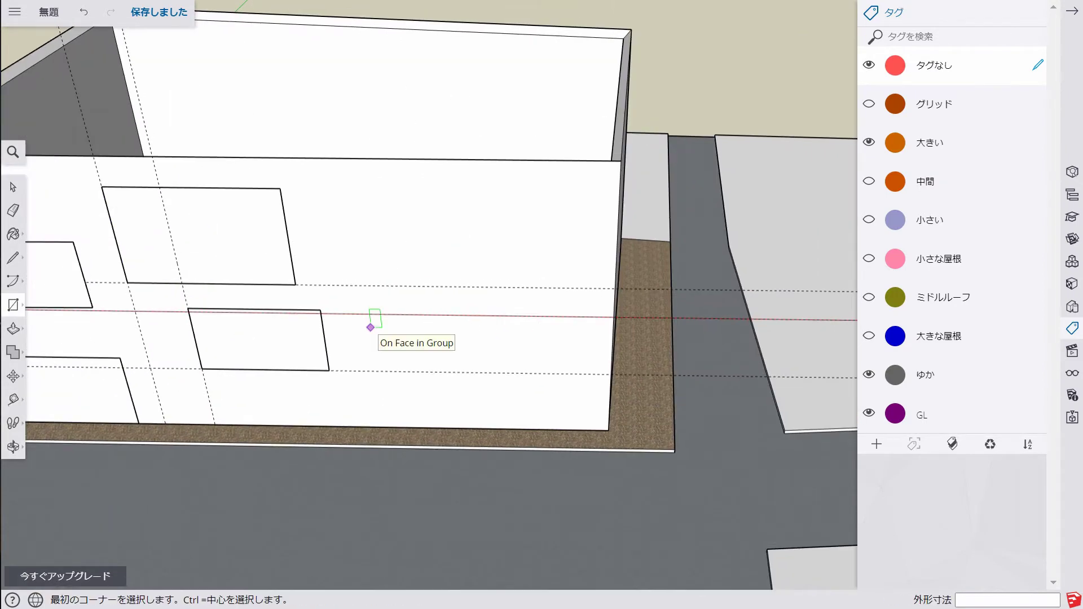
- Add a guide near the wall's right end and draw the lower-right window
key("t")
left_click(617, 247)
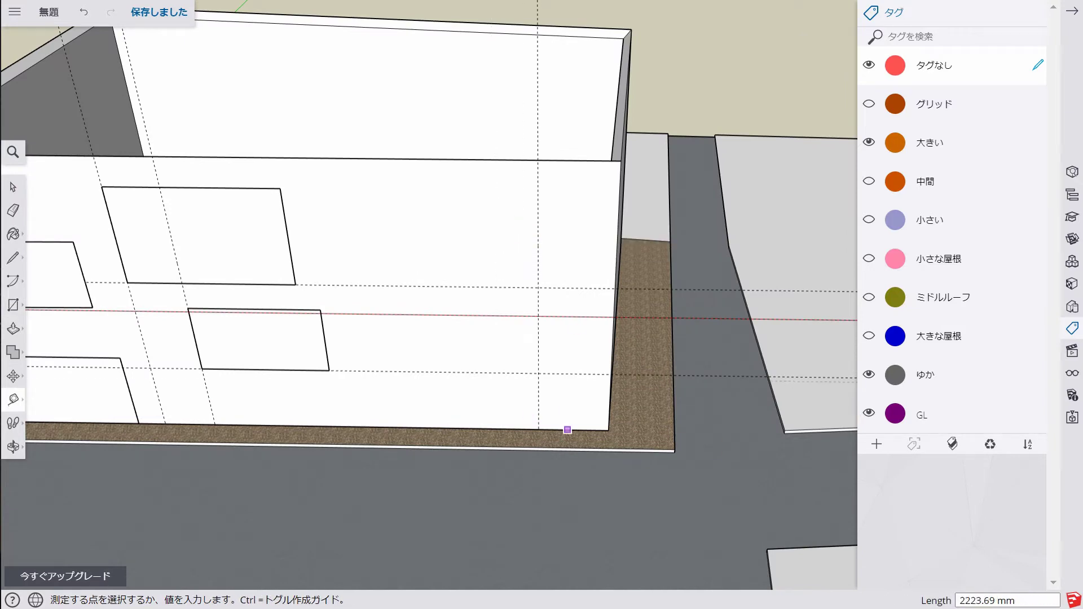
middle_click_drag(293, 120, 590, 365)
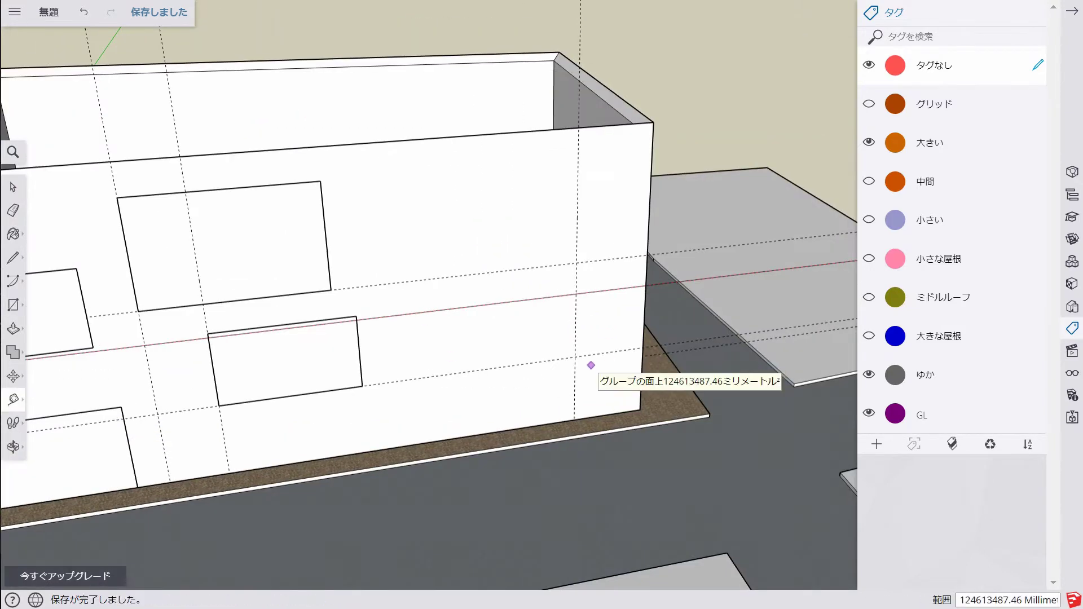
key("r")
left_click(575, 357)
left_click(437, 292)
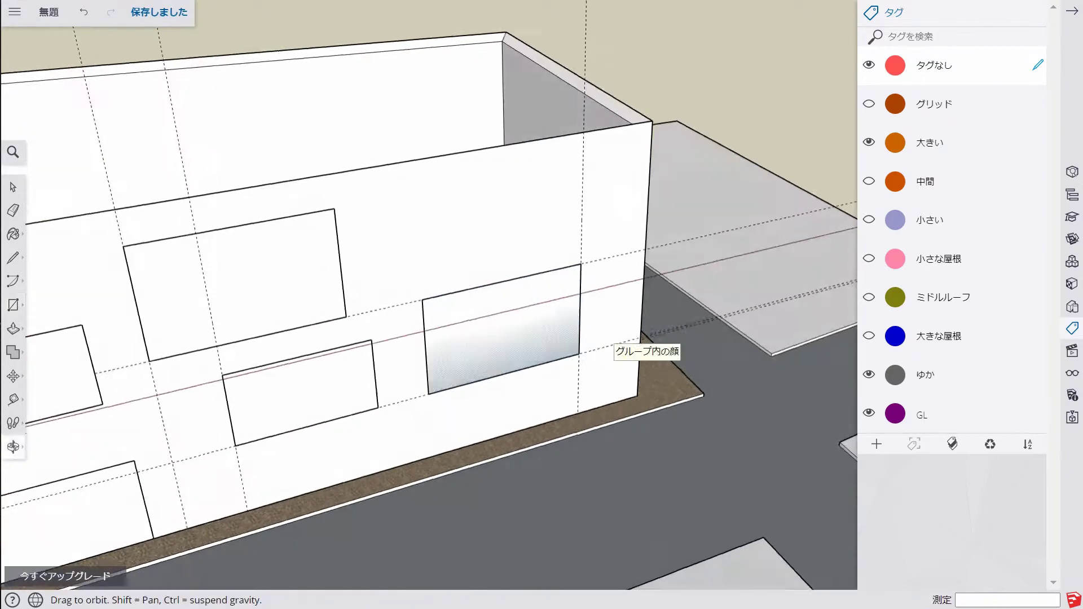
middle_click_drag(438, 292, 619, 162)
- Add another guide and draw the upper-right window, then zoom out over the site
key("t")
left_click(620, 162)
type("12")
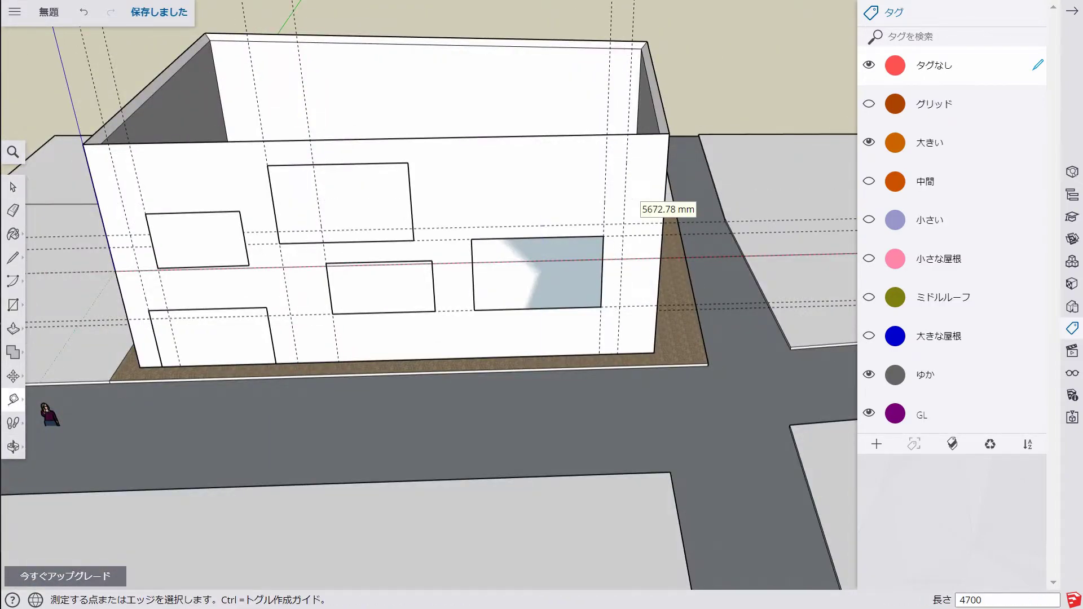
type("r")
left_click(500, 173)
left_click(623, 223)
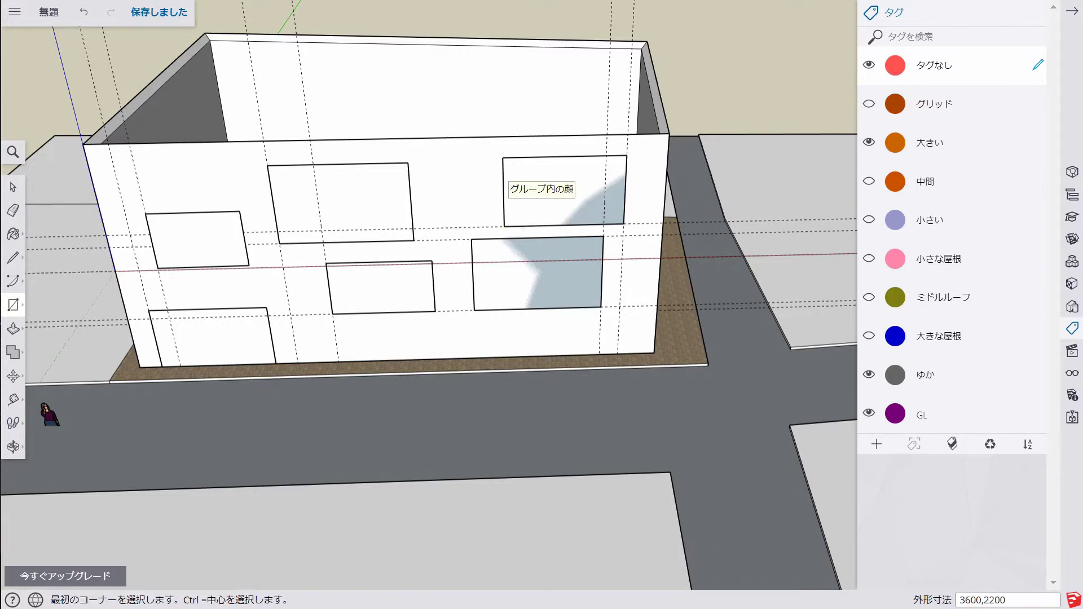
key("space")
mouse_move(624, 223)
middle_mouse_down()
mouse_move(508, 282)
mouse_move(395, 253)
middle_mouse_up()
- Draw the door rectangle at the base of the long wall and push it into the wall
key("e")
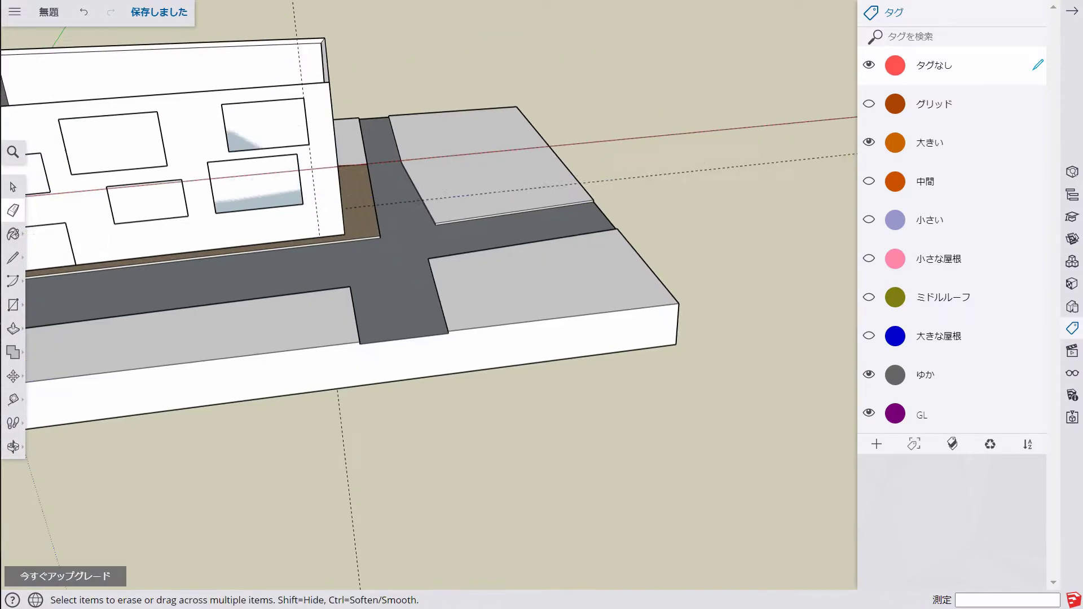
scroll(395, 254, "up", 3)
key("space")
left_click(395, 253)
key("r")
left_click(306, 374)
left_click(449, 405)
middle_click_drag(449, 405, 364, 389)
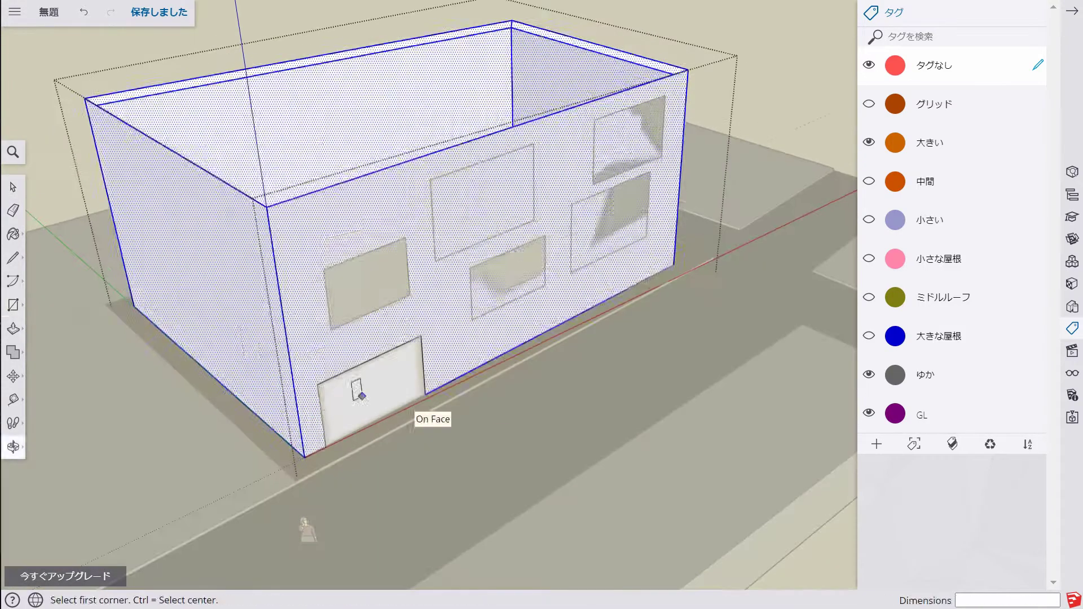
key("p")
left_click(384, 407)
- Push the upper-middle window into the wall, then cut the centre window opening to the same depth
key("r")
key("p")
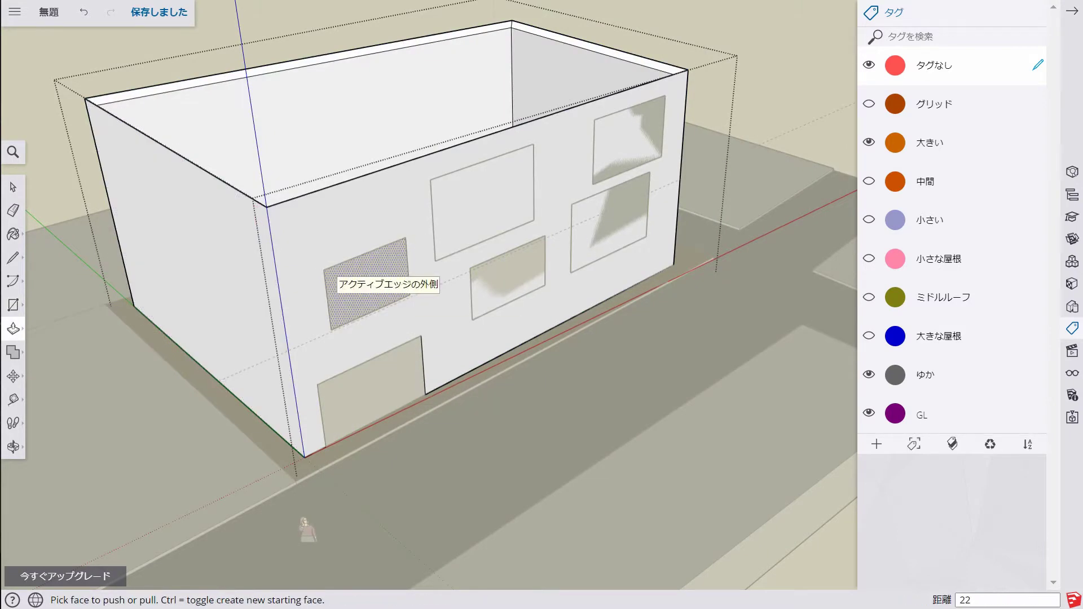
key("r")
key("p")
left_click(474, 188)
middle_click_drag(474, 188, 446, 195)
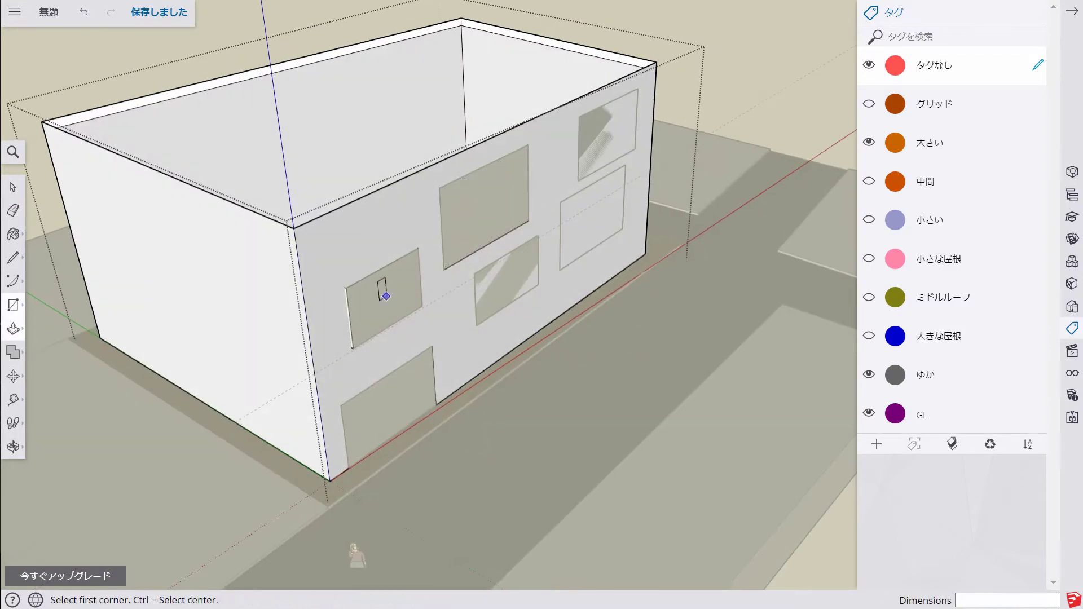
middle_click_drag(386, 296, 458, 270)
left_click(458, 271)
left_click(542, 287)
key("p")
double_click(500, 279)
- Push the upper-right and lower-right windows into the wall by the same depth
key("r")
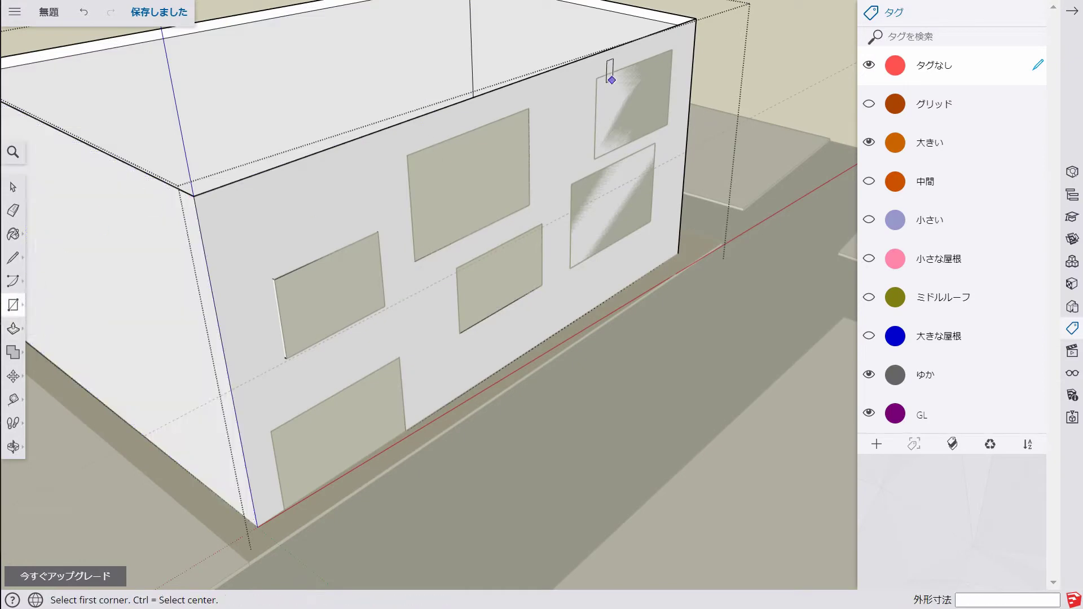
key("p")
double_click(611, 79)
key("r")
key("p")
double_click(573, 180)
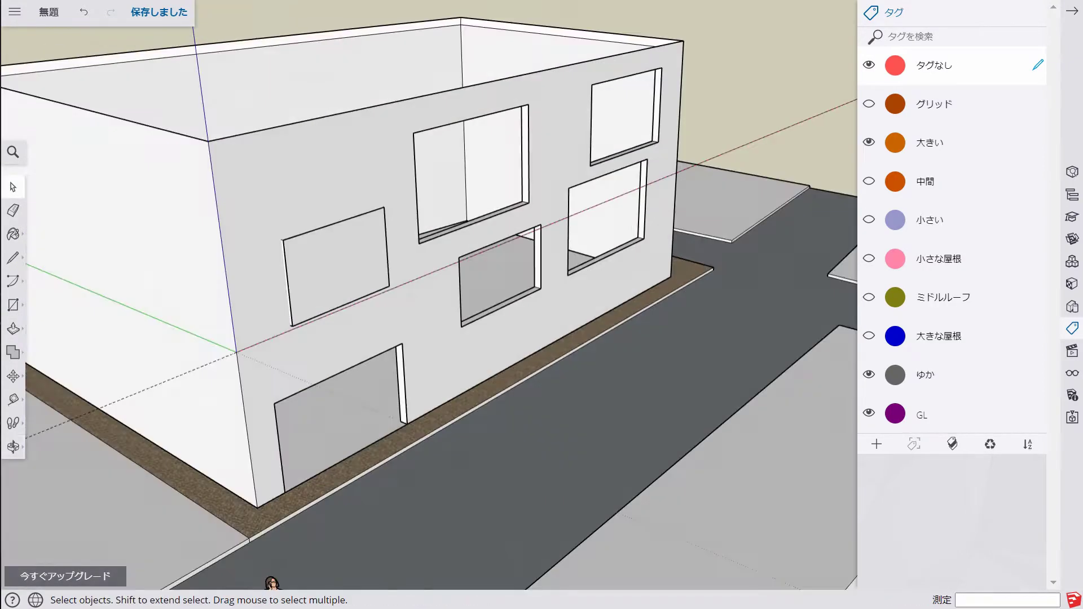
- Measure up the left window's edge and start a typed-size rectangle (00,27) on the wall
middle_click_drag(428, 304, 395, 282)
key("t")
left_click(345, 337)
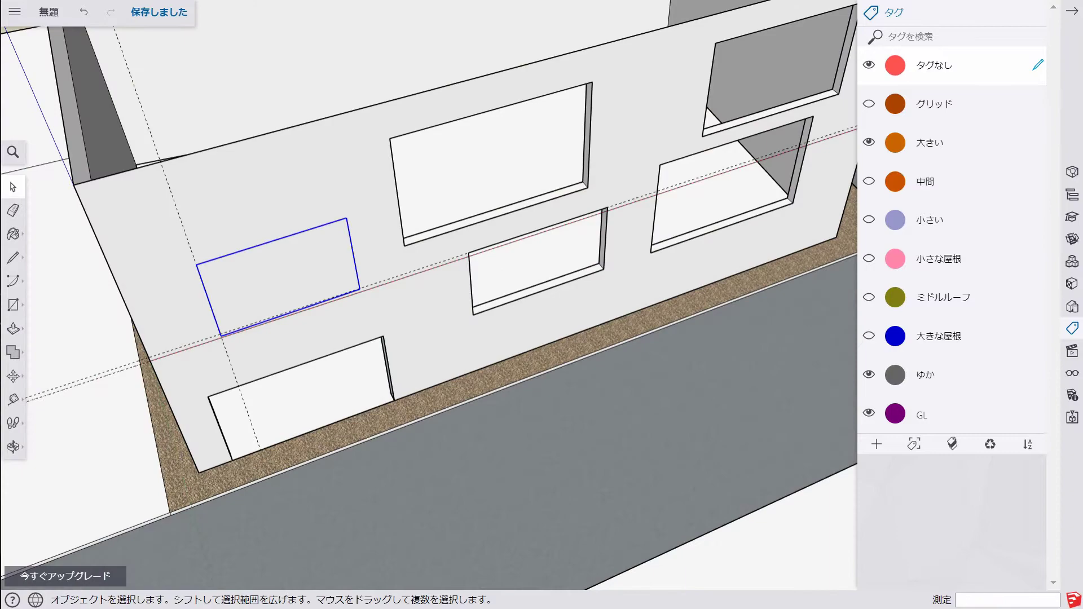
middle_click_drag(282, 282, 302, 319)
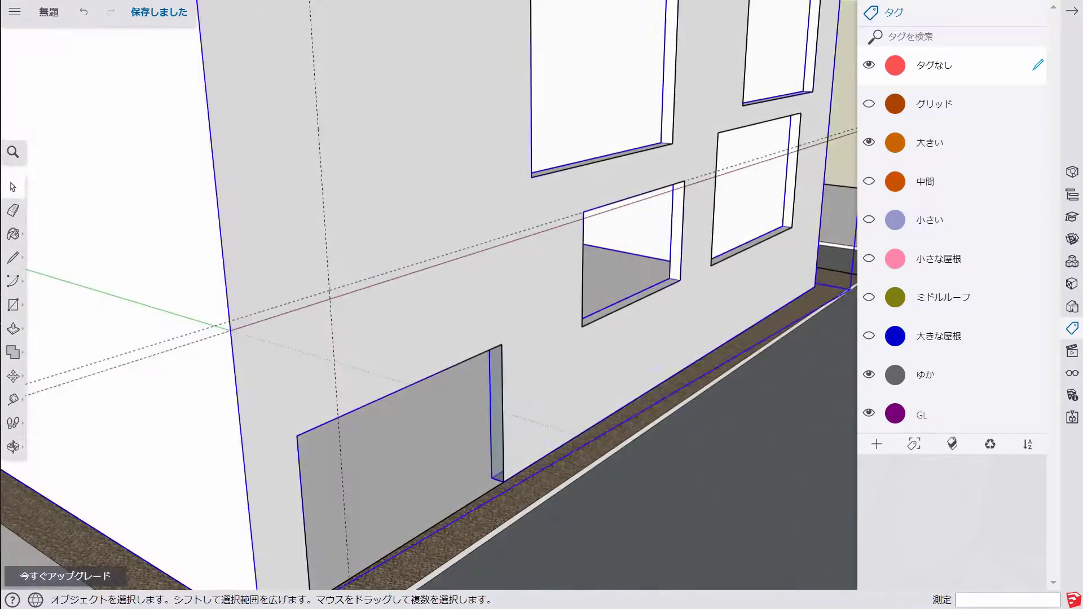
key("r")
left_click(306, 329)
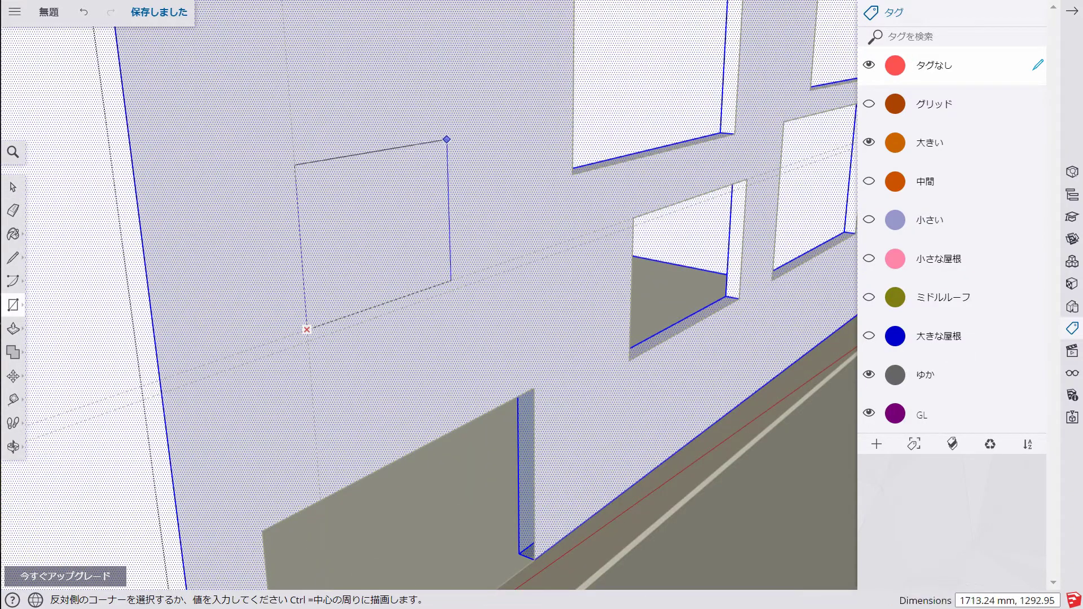
type("1700,27")
key("Return")
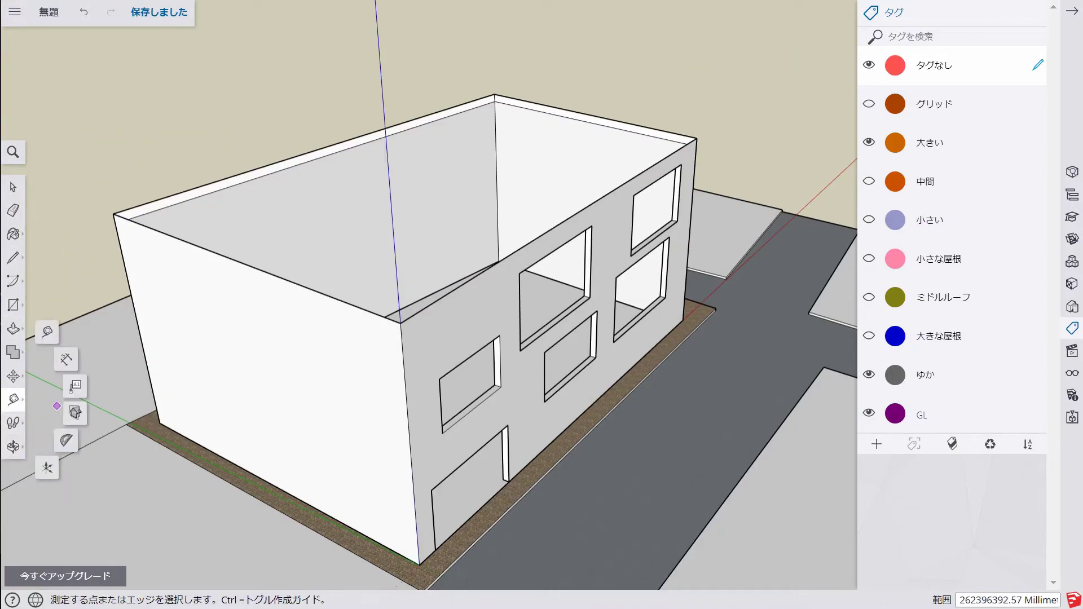
- Fix the measured guide line and orbit to view the end wall head-on
left_click(47, 467)
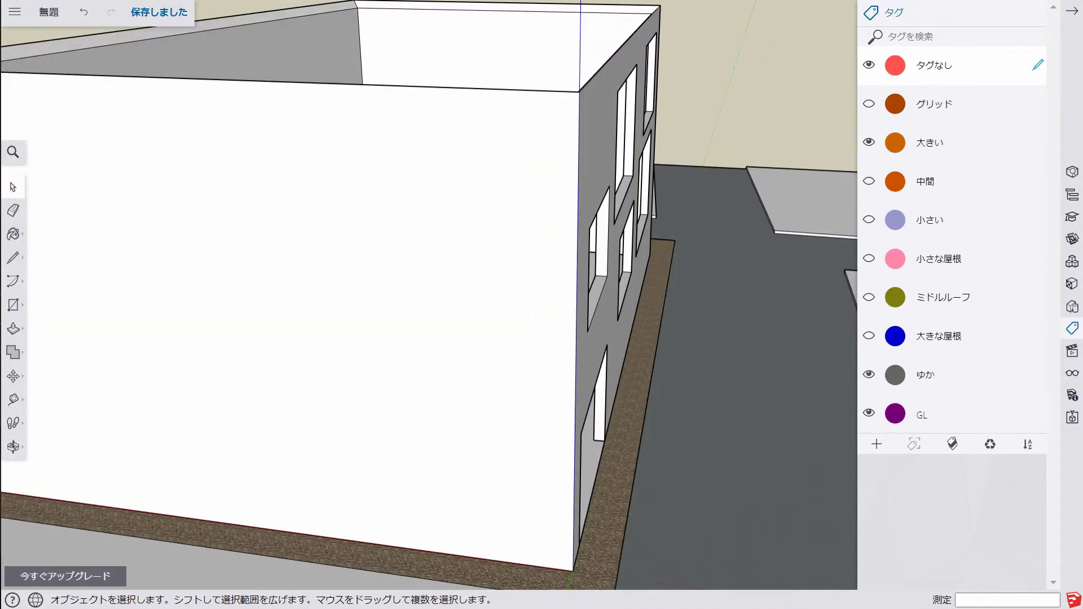
type("90")
left_click(507, 317)
scroll(412, 532, "down", 2)
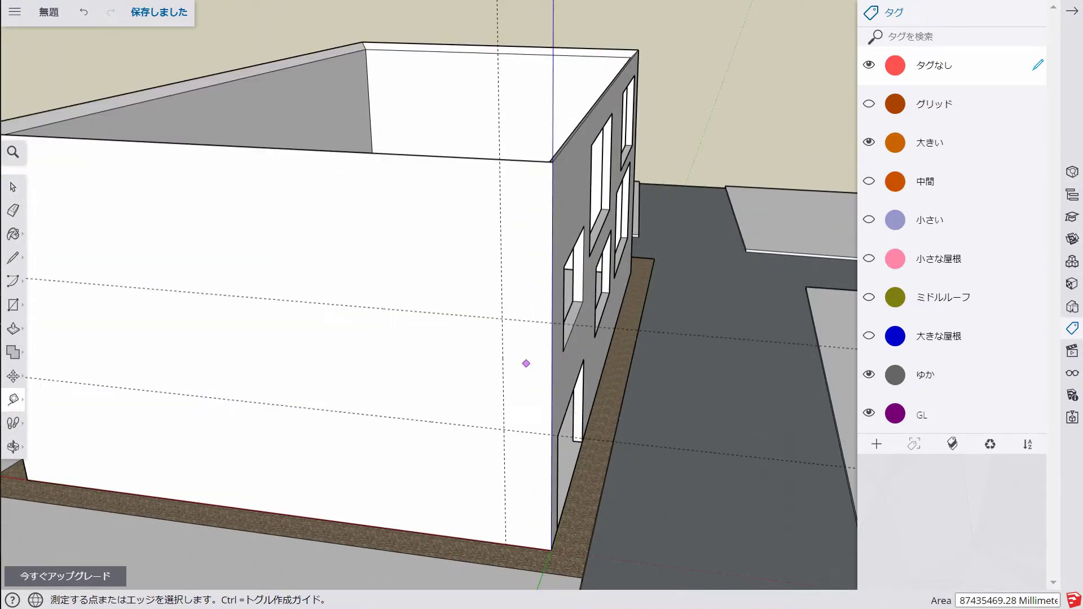
middle_click_drag(526, 363, 621, 349)
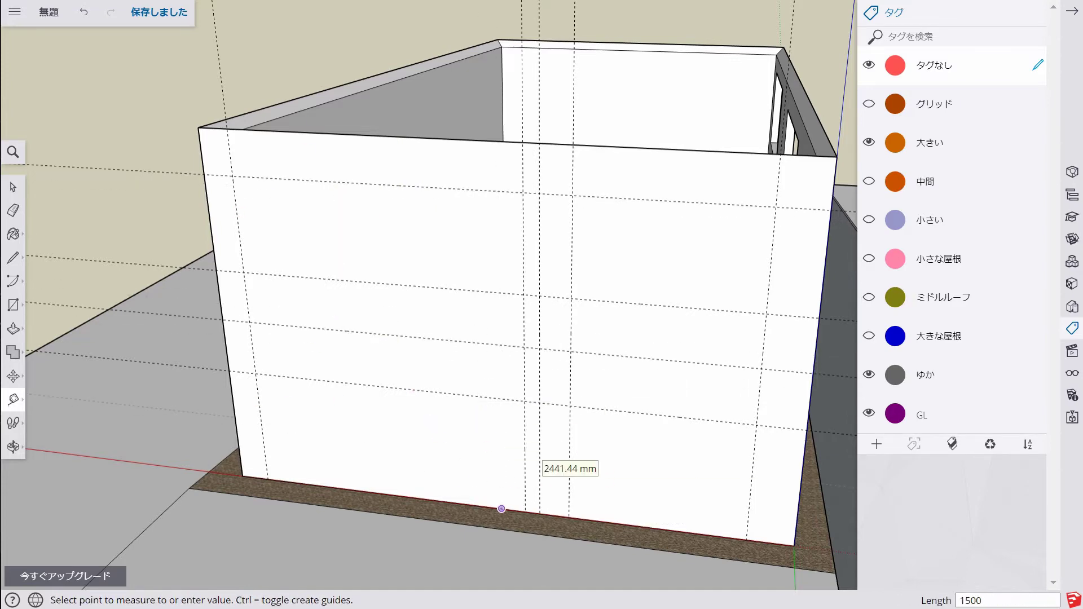
middle_click_drag(502, 509, 428, 474)
- Inside the wall group, draw the upper-left, right and lower window rectangles on the end wall
key("space")
left_click(429, 474)
key("r")
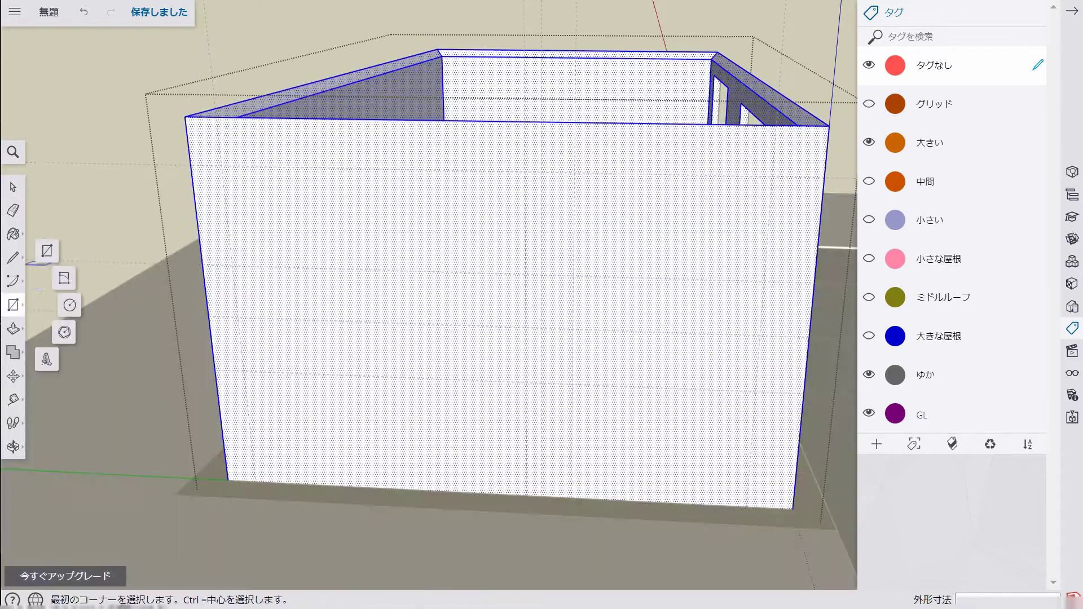
left_click(573, 276)
left_click(755, 391)
left_click(525, 172)
left_click(237, 318)
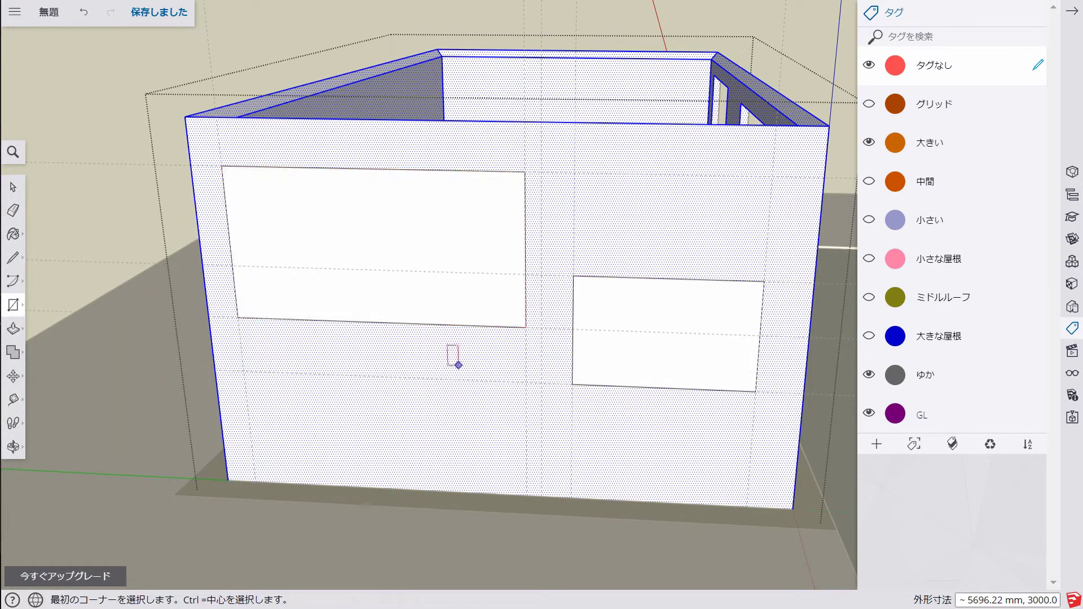
left_click(462, 440)
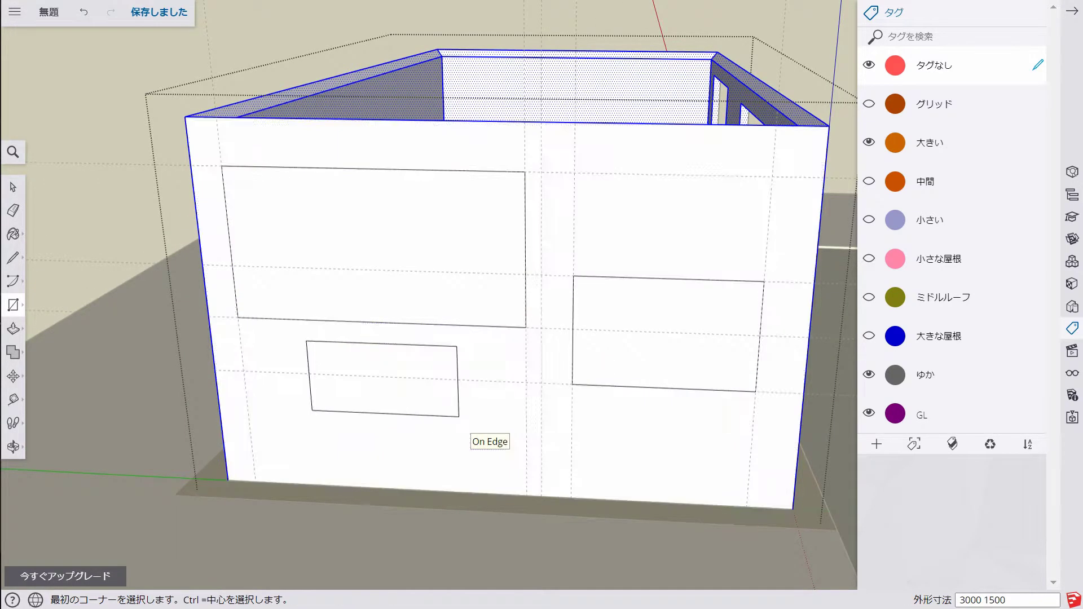
- Push the right, upper-left and lower-left window rectangles through the end wall
middle_click_drag(462, 426, 490, 412)
key("p")
left_click(491, 411)
double_click(270, 265)
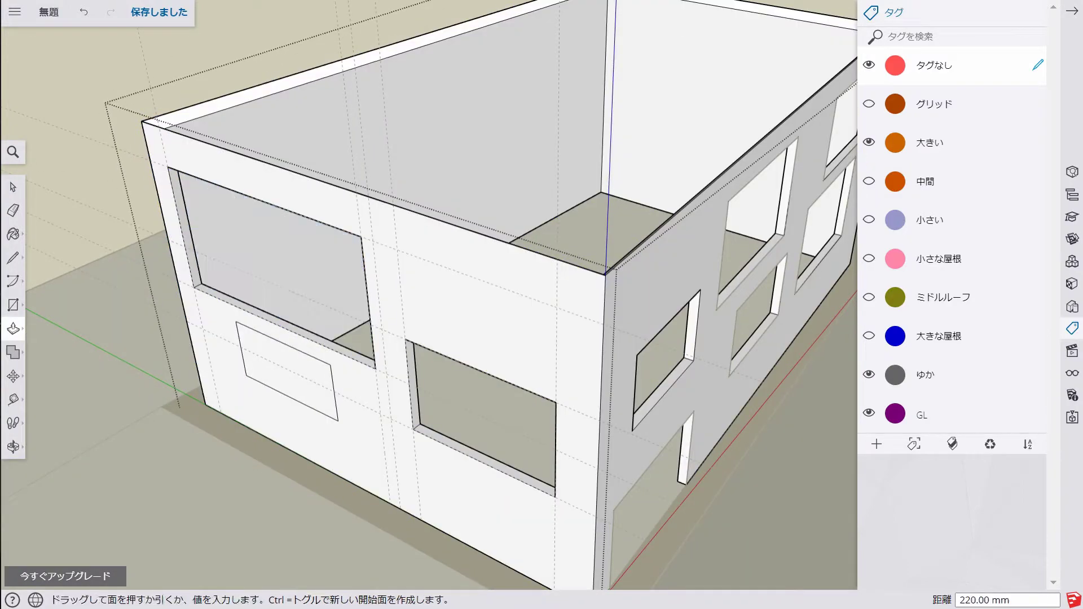
double_click(287, 369)
key("space")
scroll(313, 217, "down", 4)
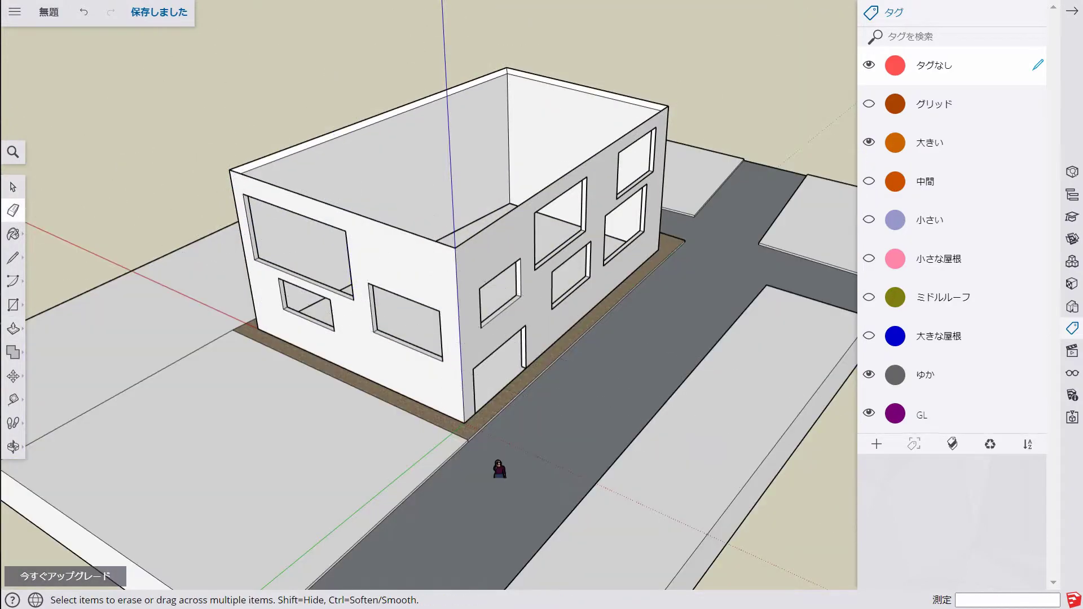
- Orbit to the opposite end and reset the axes origin at the building corner along the wall
middle_click_drag(429, 338, 259, 321)
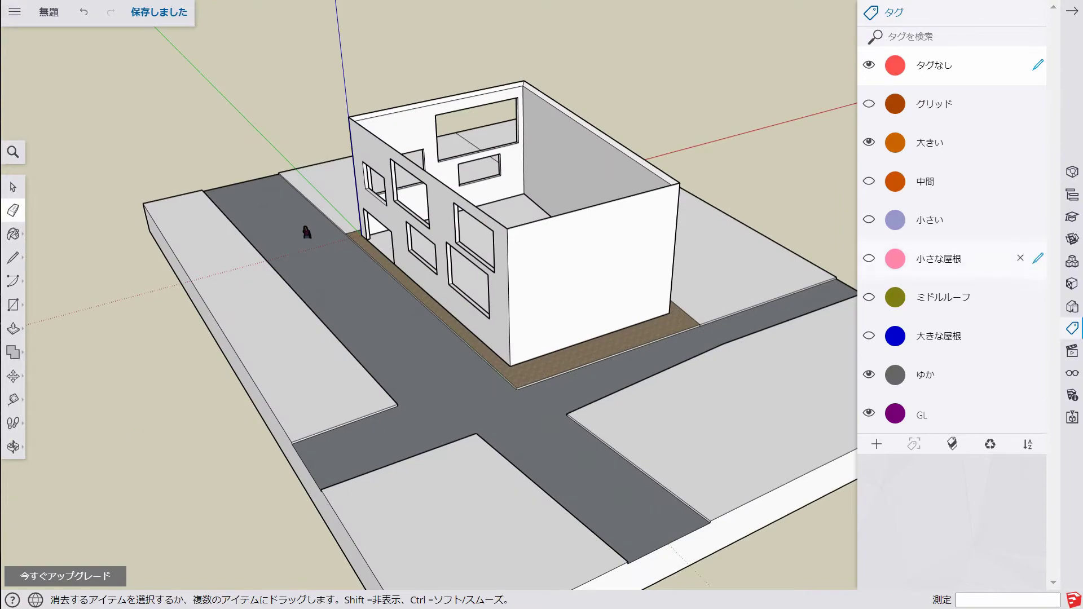
scroll(515, 332, "up", 3)
scroll(514, 332, "up", 3)
left_click(13, 399)
left_click(61, 442)
left_click(498, 468)
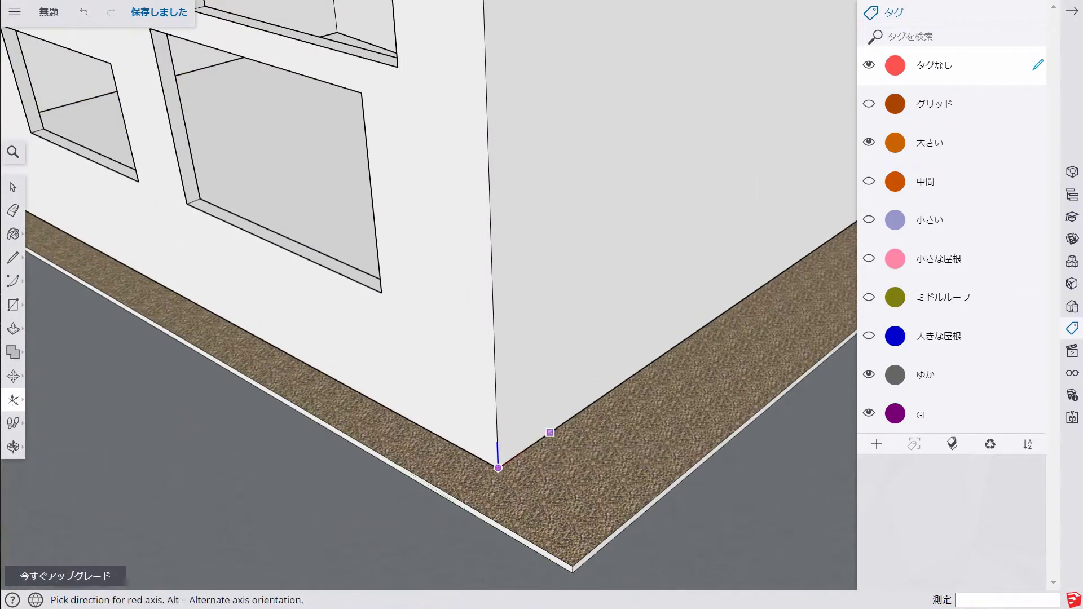
left_click(550, 432)
scroll(550, 432, "down", 3)
left_click(13, 400)
left_click(37, 400)
scroll(375, 329, "up", 3)
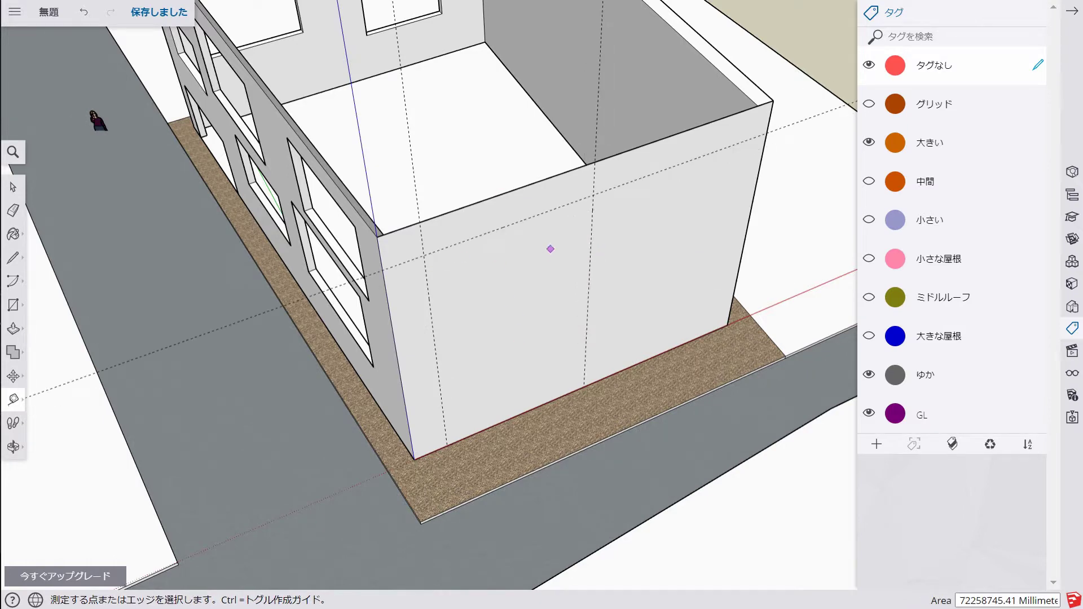
- Inside the wall group, draw the large 4000 × 3000 window rectangle and add a guide line
key("space")
double_click(517, 281)
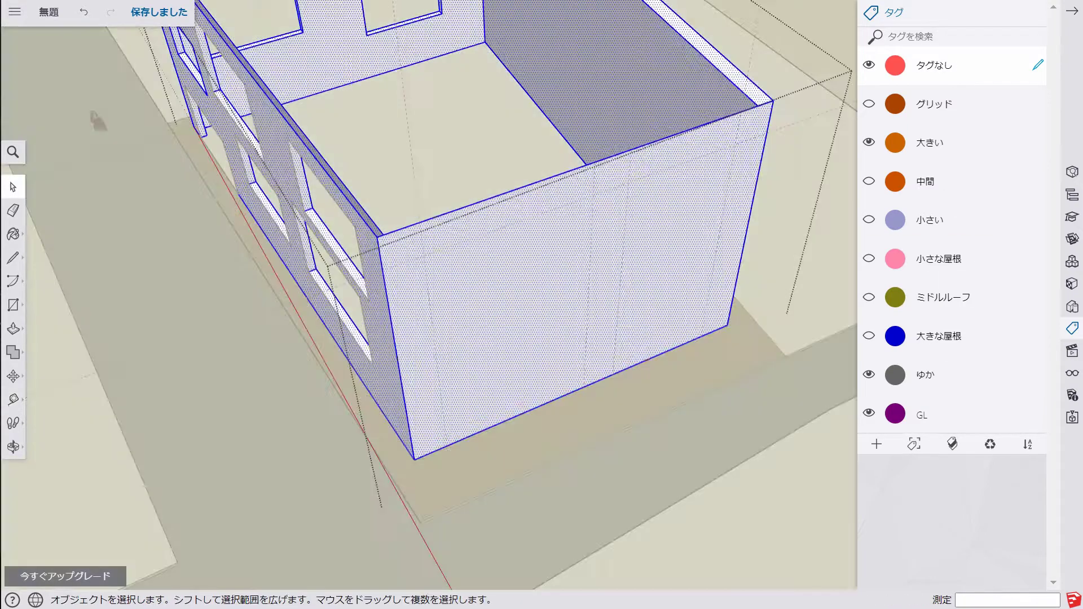
key("r")
left_click(424, 255)
type("3000")
key("Return")
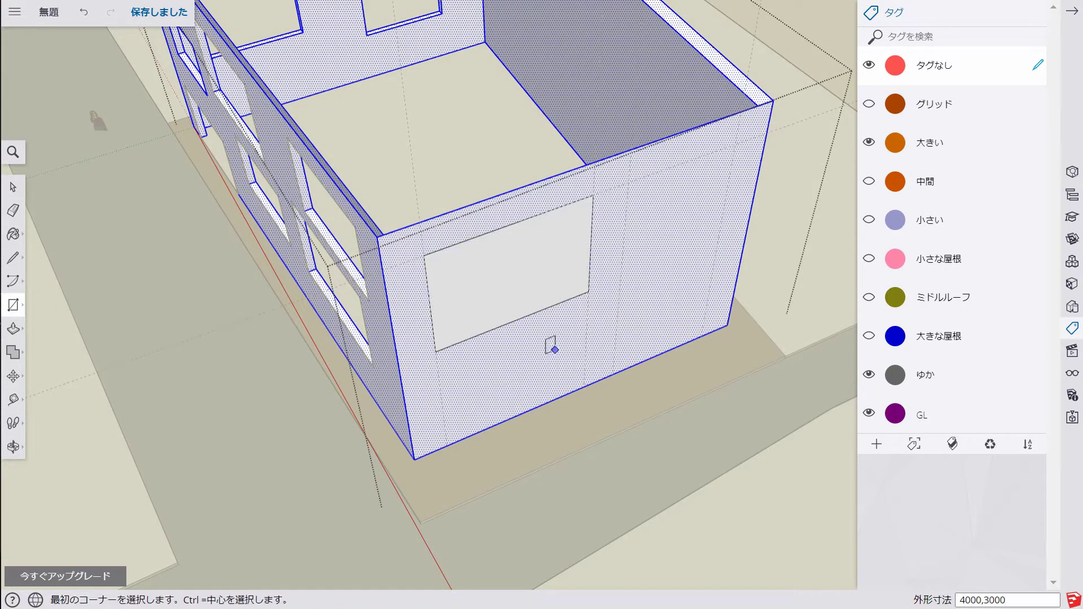
key("Return")
middle_click_drag(532, 314, 545, 307)
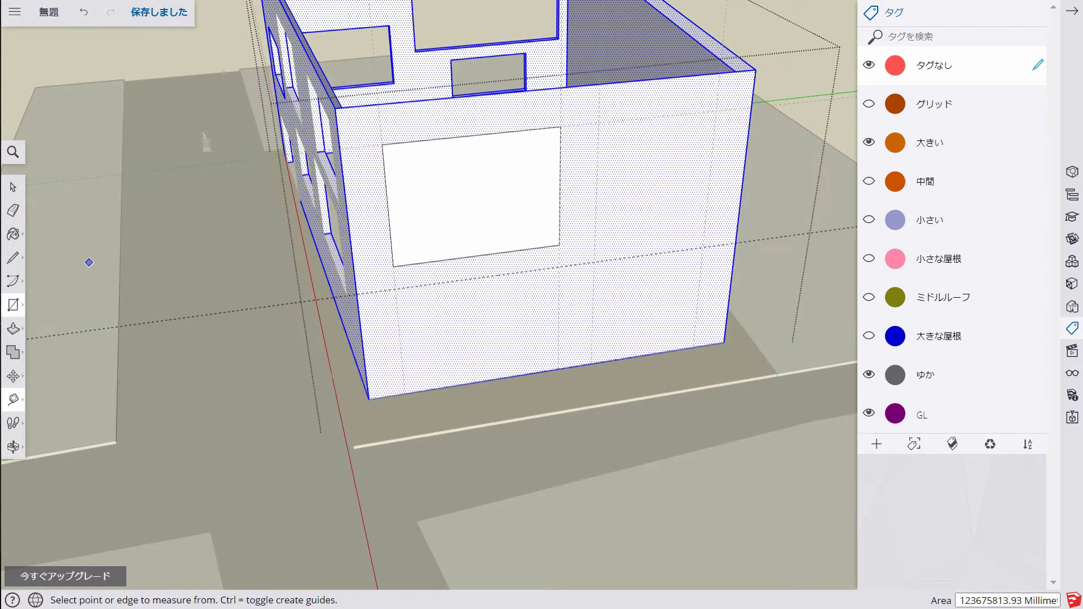
- Draw the 2000 lower window and the right window, then push all three through the wall
key("r")
type("2500,")
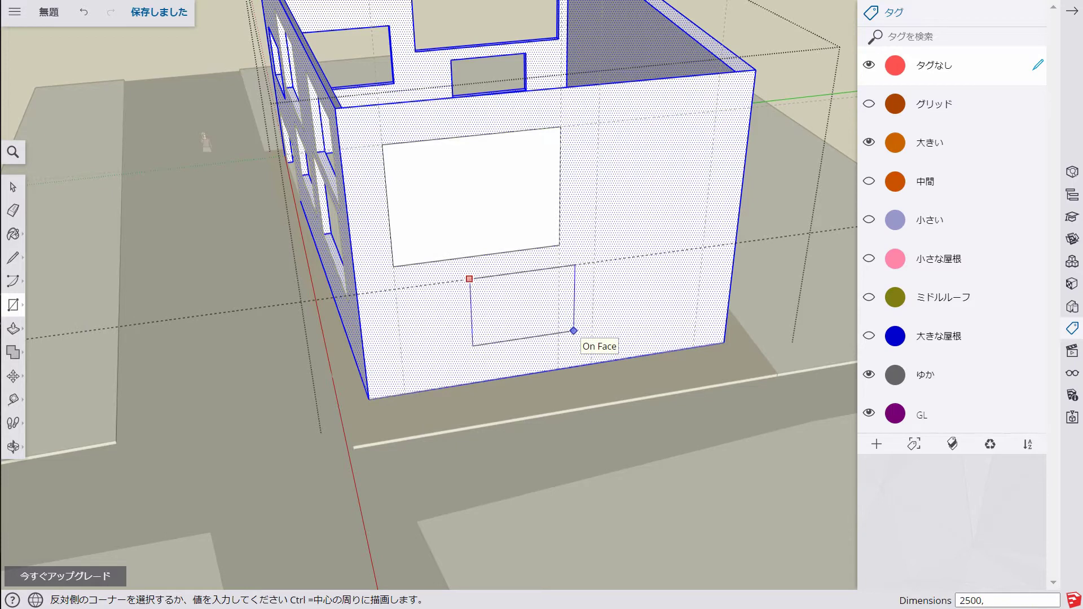
type("2000")
key("Return")
left_click(596, 186)
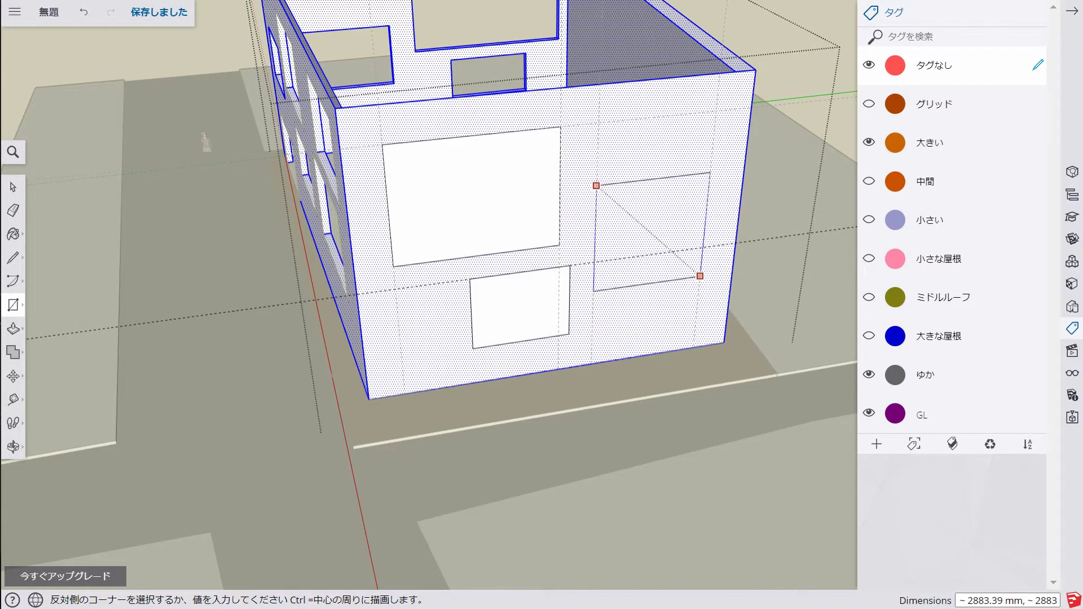
left_click(700, 276)
key("p")
double_click(471, 196)
double_click(519, 308)
double_click(648, 231)
- Orbit around the box and push the lower face of the long wall in 220 mm
key("space")
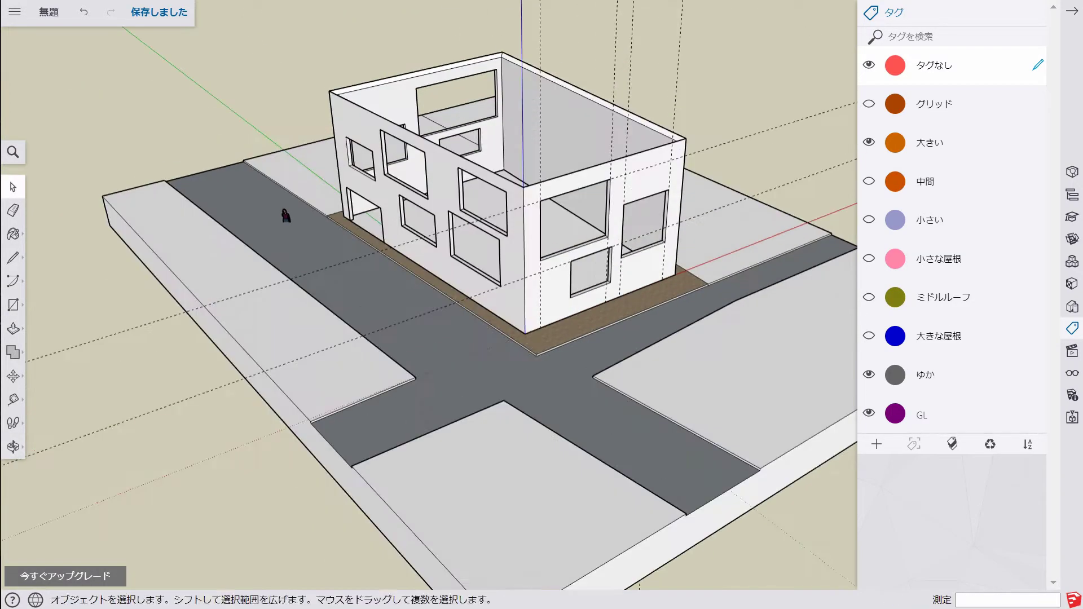
key("e")
key("space")
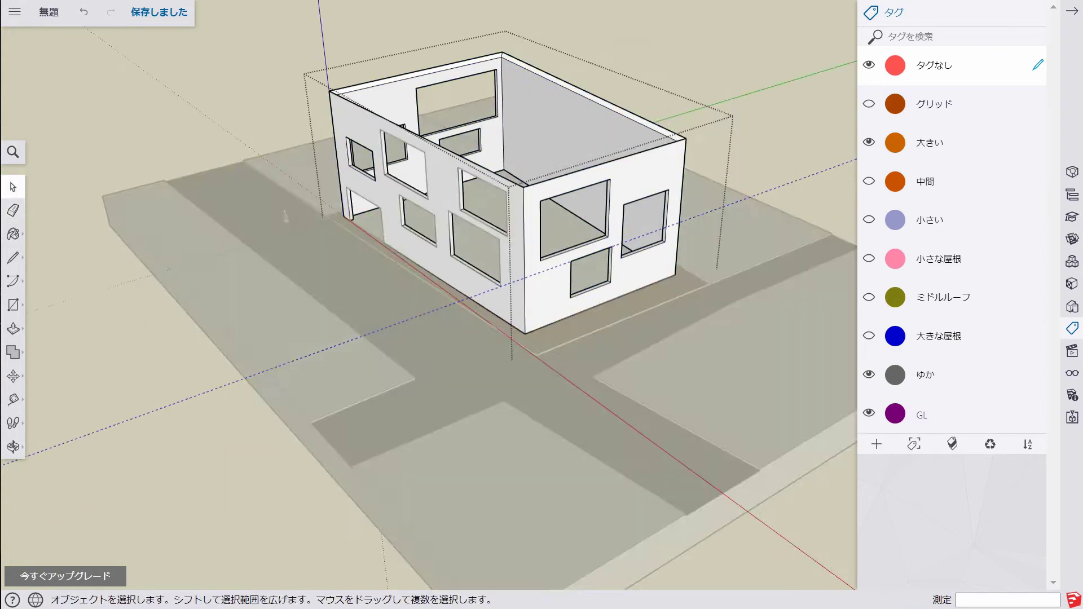
middle_click_drag(429, 304, 395, 316)
middle_click_drag(208, 320, 312, 404)
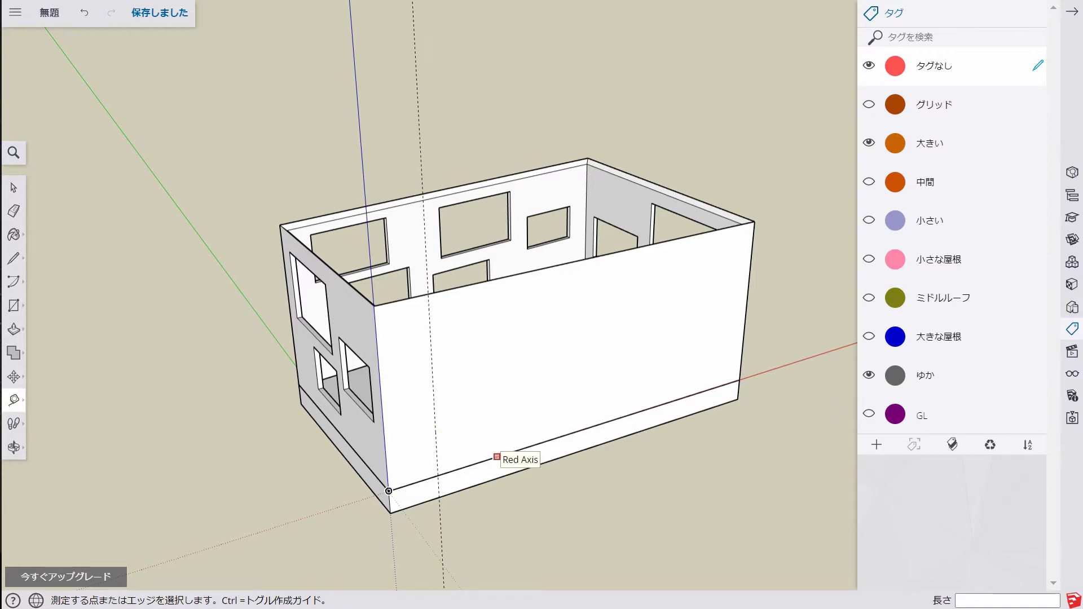
scroll(541, 446, "up", 2)
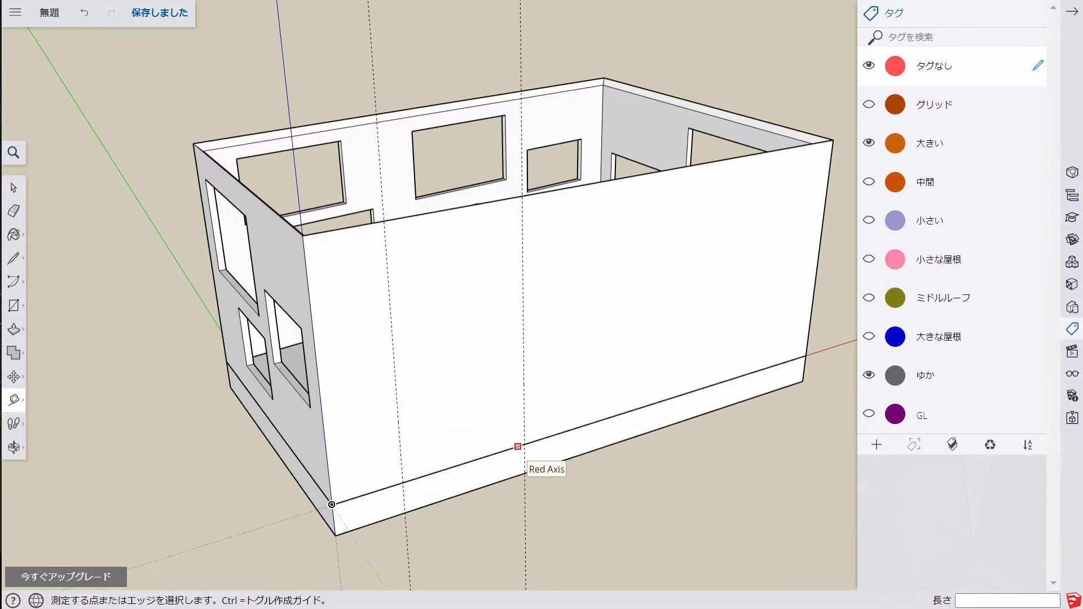
scroll(517, 446, "up", 2)
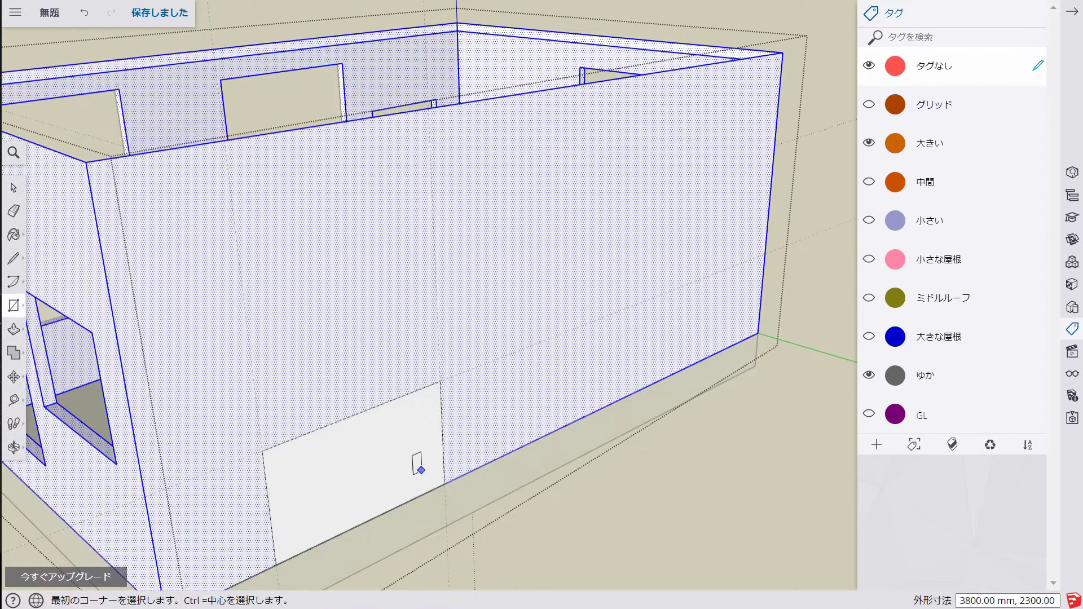
left_click(416, 466)
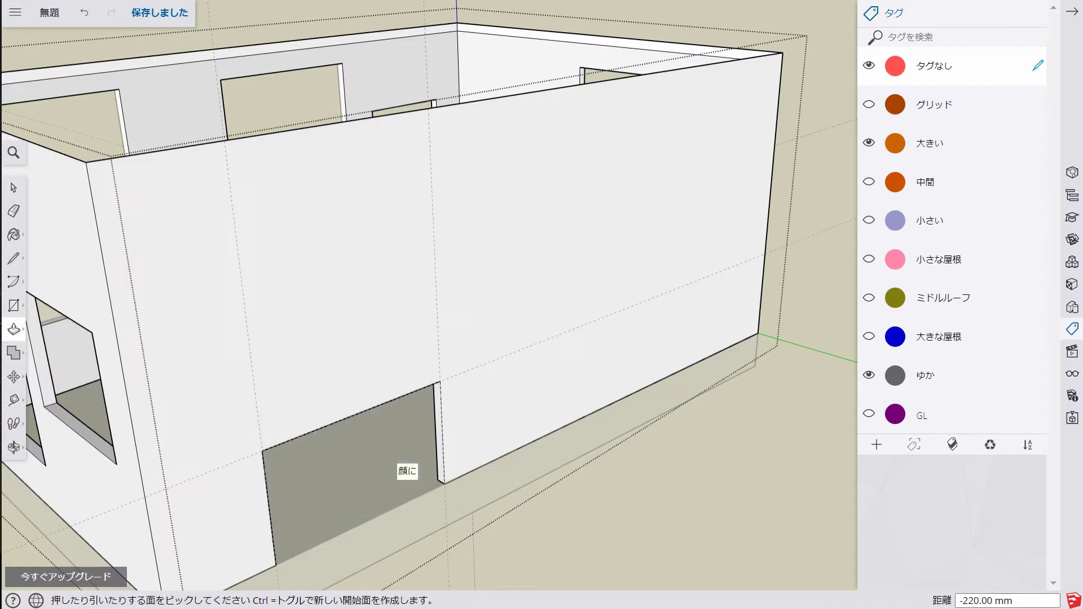
key("r")
left_click(323, 166)
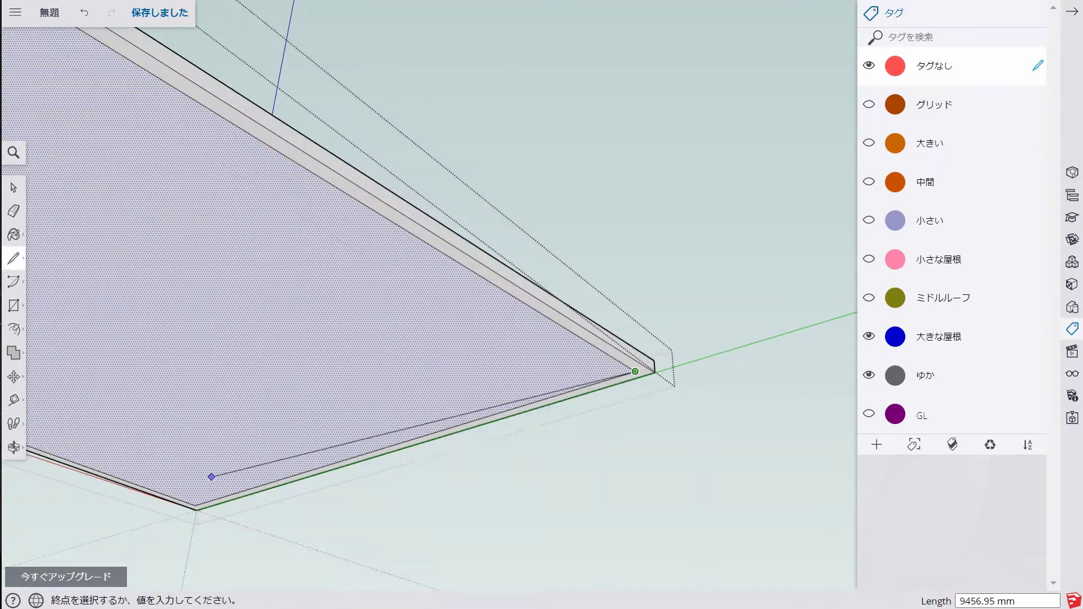
- Turn on the 中間 and 小さい tags so the middle and small houses show, and zoom out
mouse_move(212, 476)
middle_mouse_down()
mouse_move(417, 460)
mouse_move(508, 395)
mouse_move(621, 367)
mouse_move(451, 333)
mouse_move(407, 372)
mouse_move(390, 406)
mouse_move(412, 479)
mouse_move(440, 384)
mouse_move(428, 361)
mouse_move(418, 395)
middle_mouse_up()
key("e")
left_click(14, 401)
left_click(75, 438)
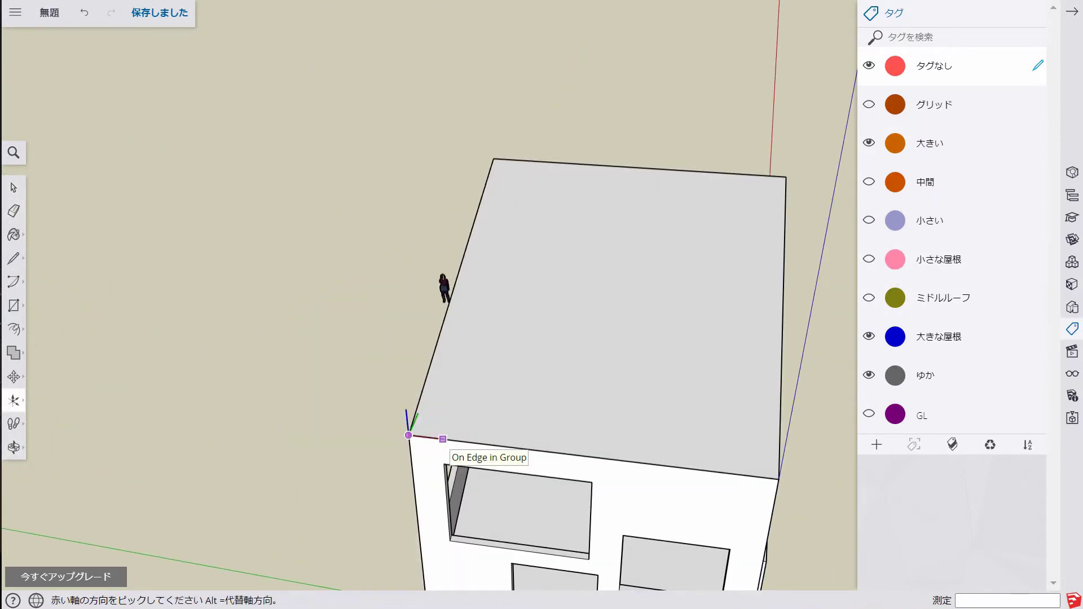
scroll(443, 439, "up", 2)
scroll(403, 442, "down", 5)
mouse_move(403, 443)
middle_mouse_down()
mouse_move(389, 381)
mouse_move(374, 374)
middle_mouse_up()
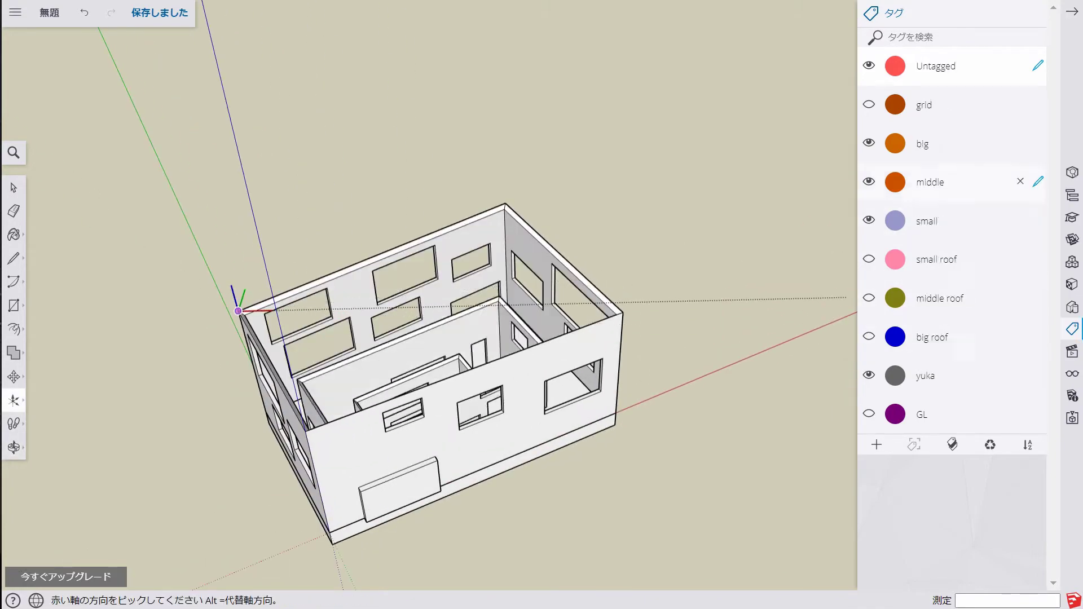
mouse_move(639, 241)
middle_mouse_down()
mouse_move(598, 205)
mouse_move(374, 380)
mouse_move(423, 363)
mouse_move(291, 267)
middle_mouse_up()
scroll(375, 380, "up", 3)
scroll(529, 324, "up", 3)
scroll(530, 324, "down", 3)
scroll(485, 367, "down", 3)
- Draw several skylight rectangles on the big roof, including a 2000 × 2000 one
key("space")
left_click(485, 254)
key("r")
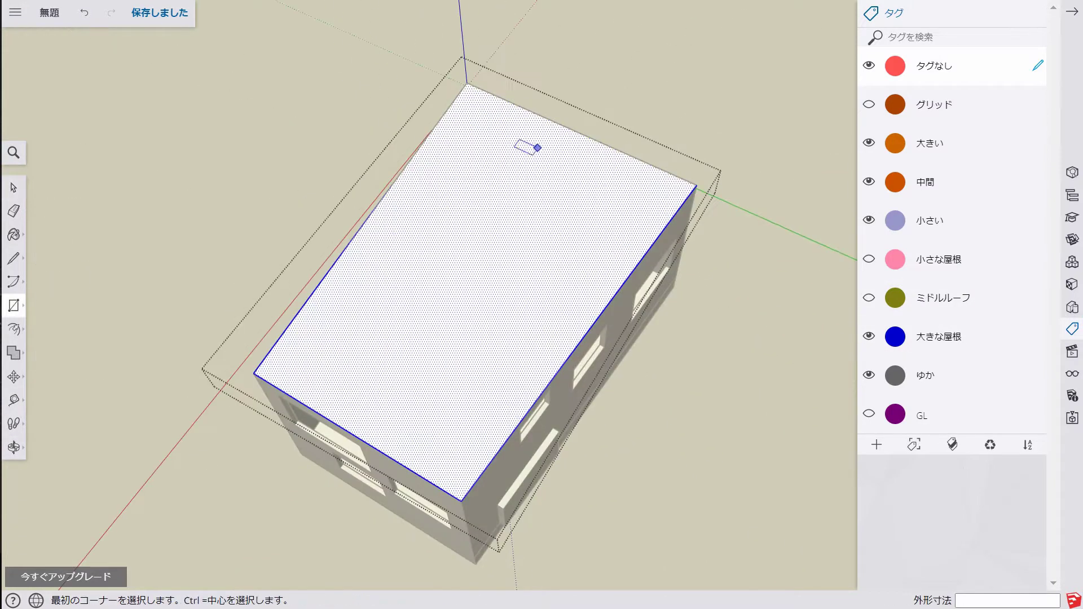
scroll(459, 126, "up", 3)
left_click(492, 151)
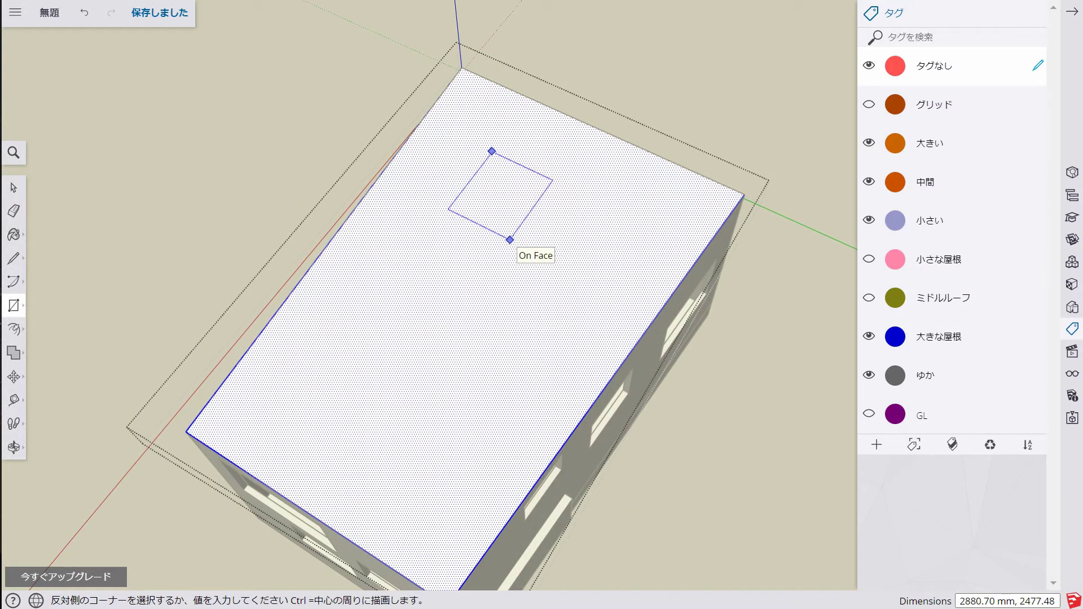
left_click(510, 240)
left_click(628, 175)
left_click(672, 244)
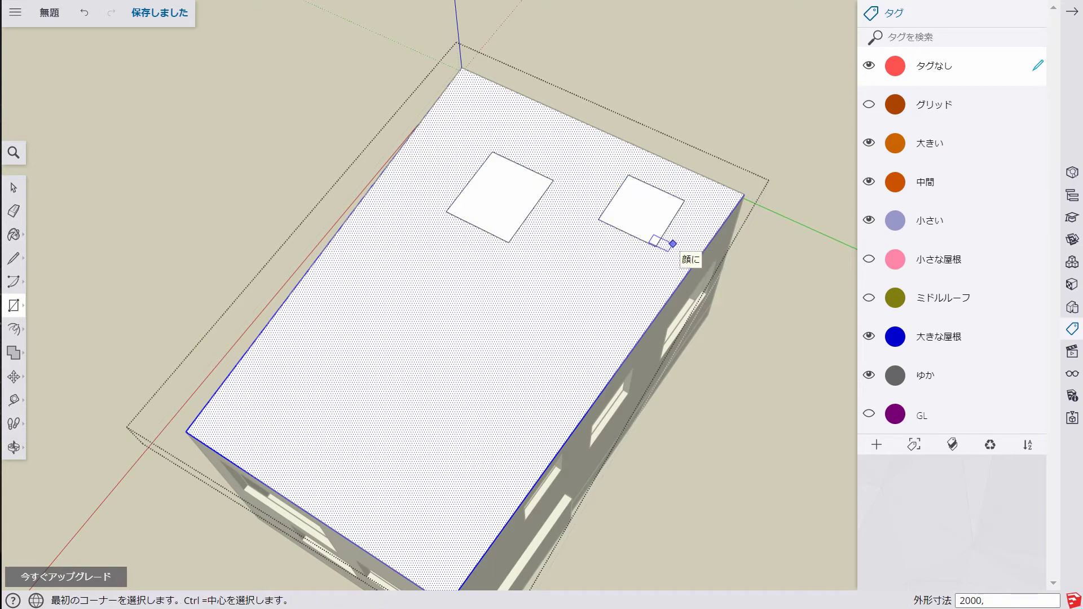
type("2000")
key("Return")
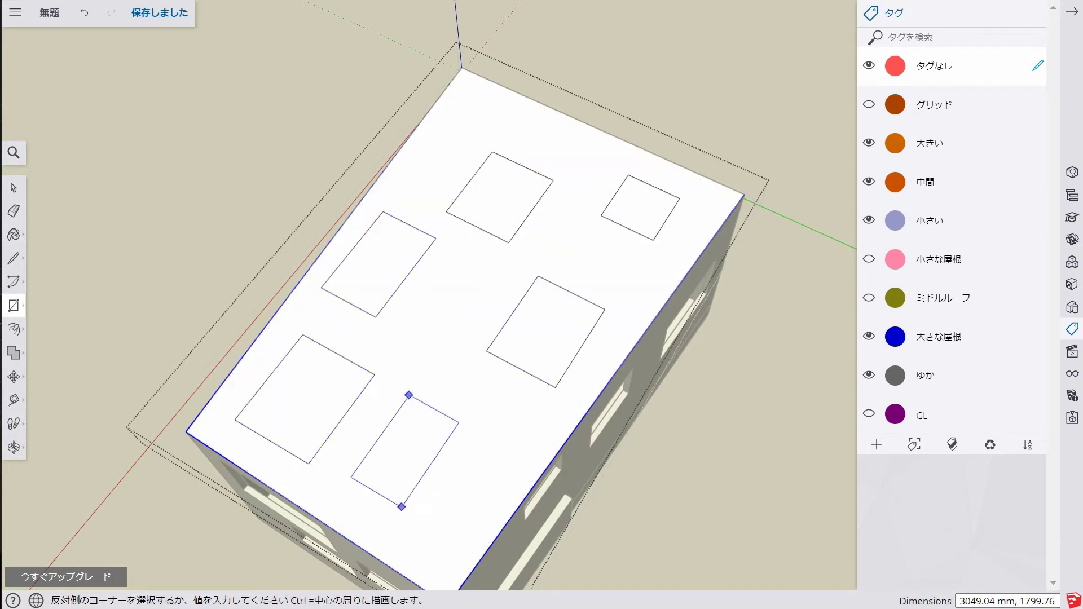
left_click(447, 358)
- Sink every skylight rectangle 220 mm down into the roof
key("p")
double_click(638, 181)
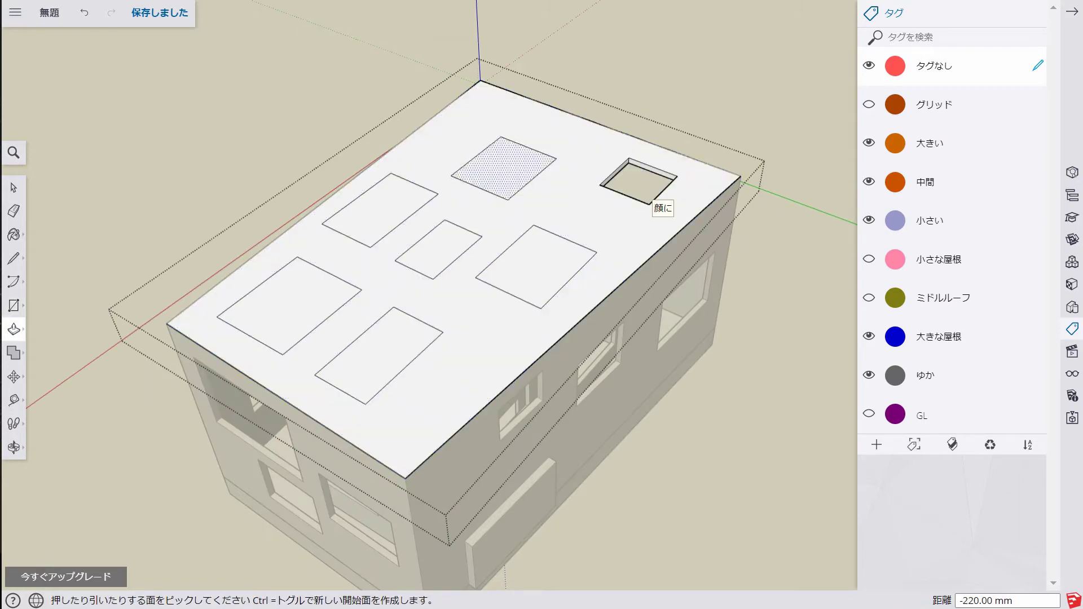
double_click(504, 169)
double_click(536, 268)
left_click(438, 250)
double_click(438, 249)
double_click(379, 210)
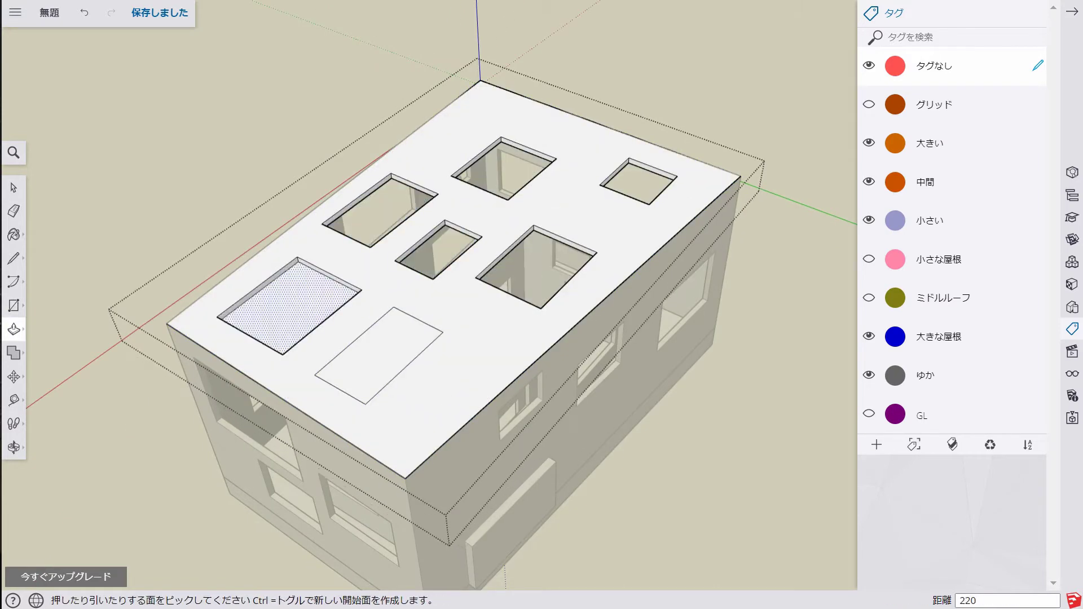
double_click(289, 306)
double_click(373, 378)
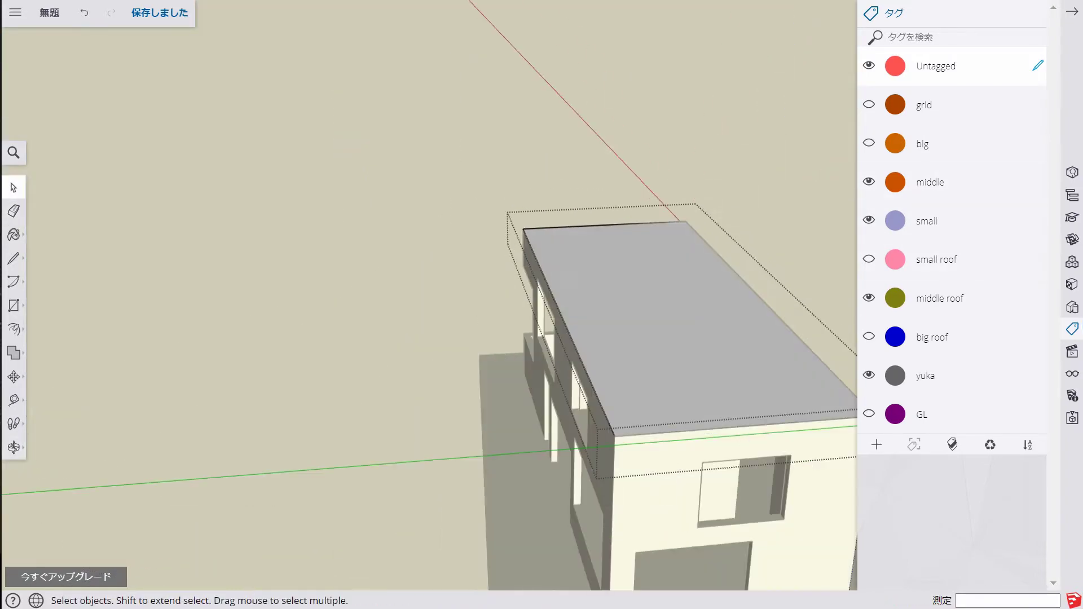
- Draw 3000 × 2500 skylight rectangles on the middle roof
key("r")
left_click(376, 356)
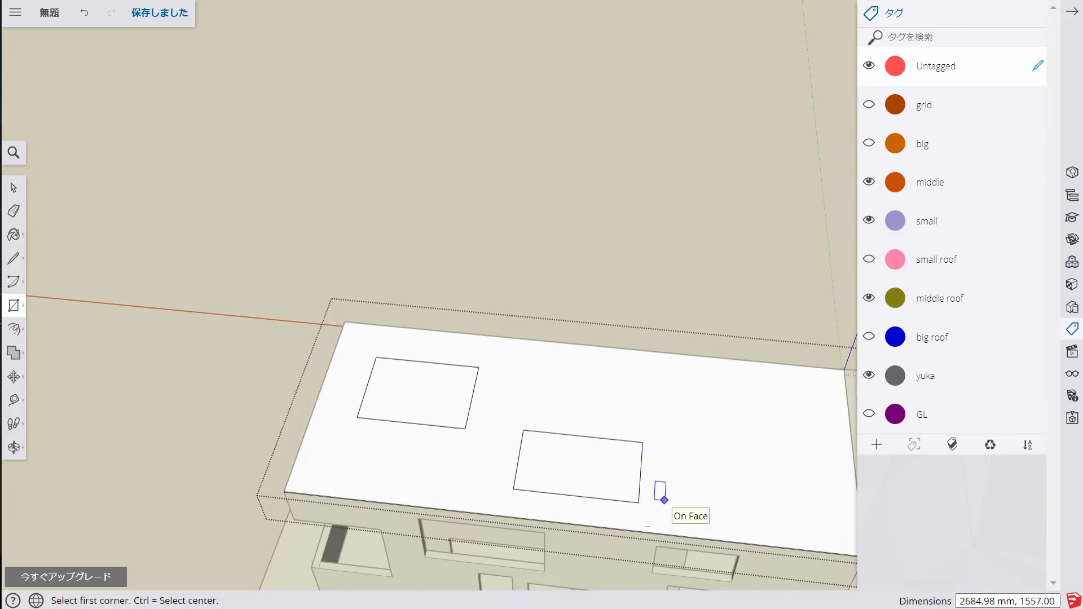
type("000,1")
key("Return")
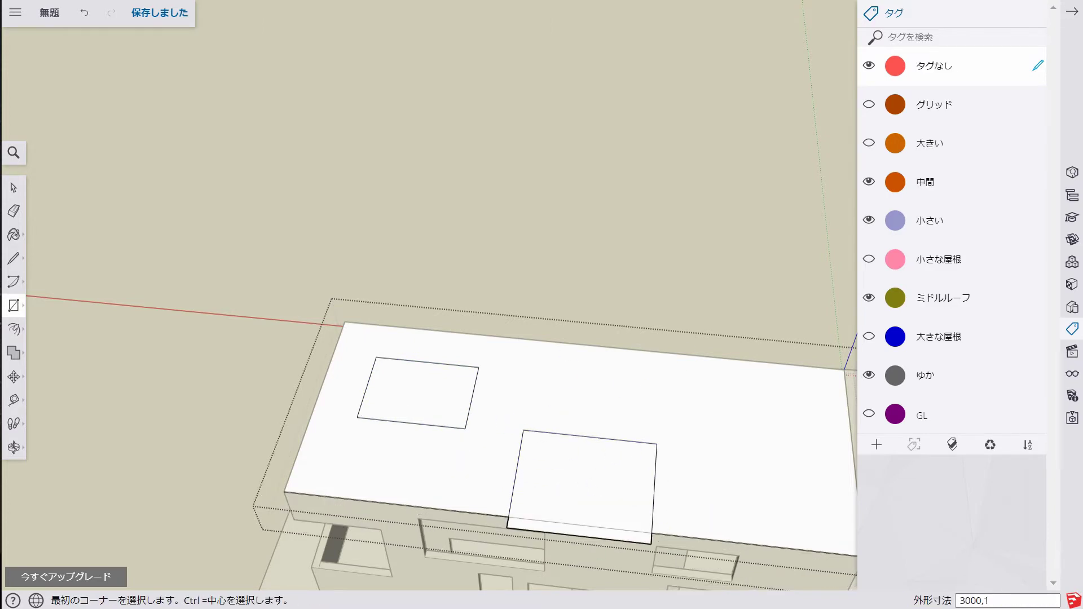
type("500")
key("Return")
left_click(699, 376)
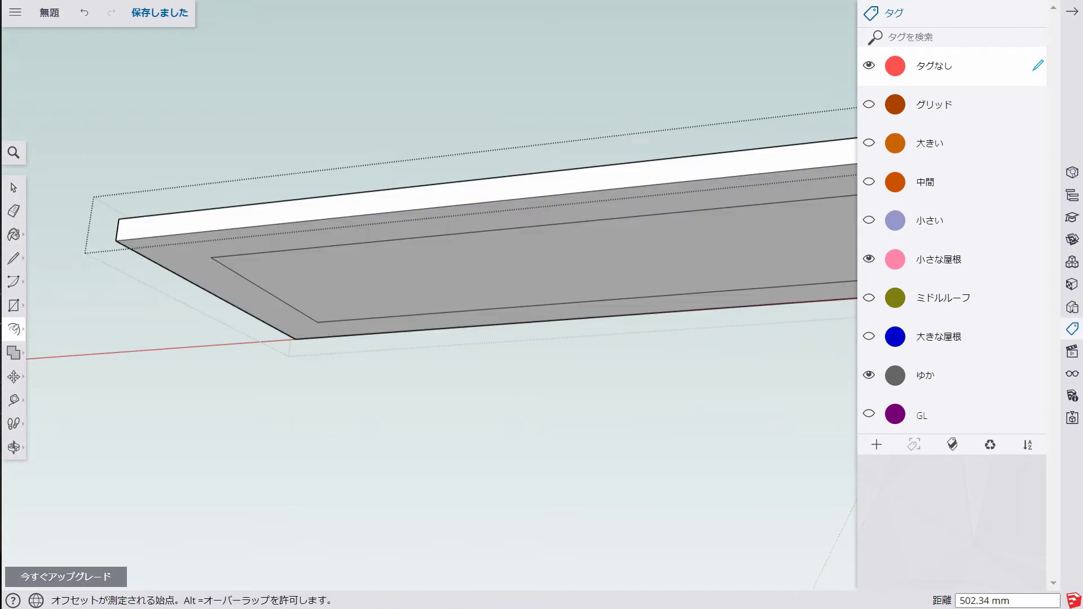
- Orbit around the slab to look down on the small house's roof
left_click(301, 335)
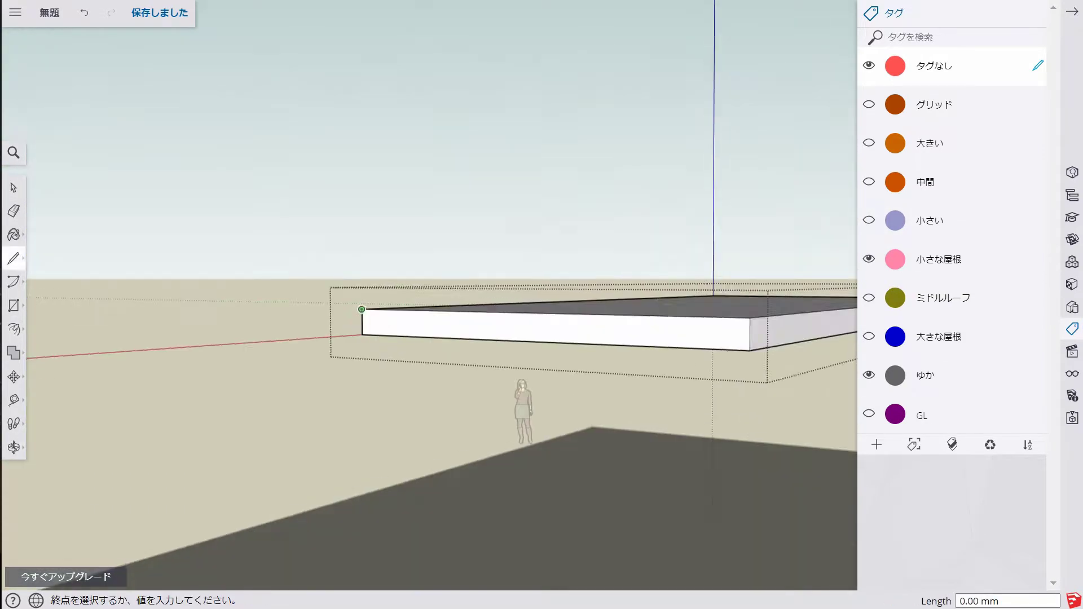
middle_click_drag(301, 335, 735, 163)
mouse_move(265, 284)
middle_mouse_down()
mouse_move(400, 264)
mouse_move(400, 242)
middle_mouse_up()
key("e")
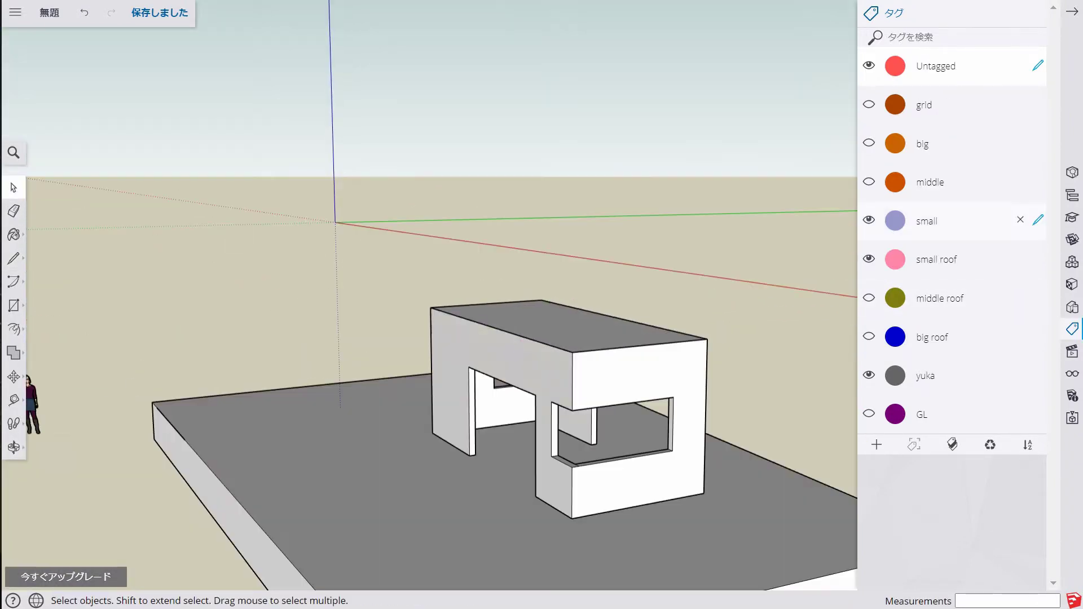
mouse_move(508, 338)
middle_mouse_down()
mouse_move(428, 316)
mouse_move(338, 349)
middle_mouse_up()
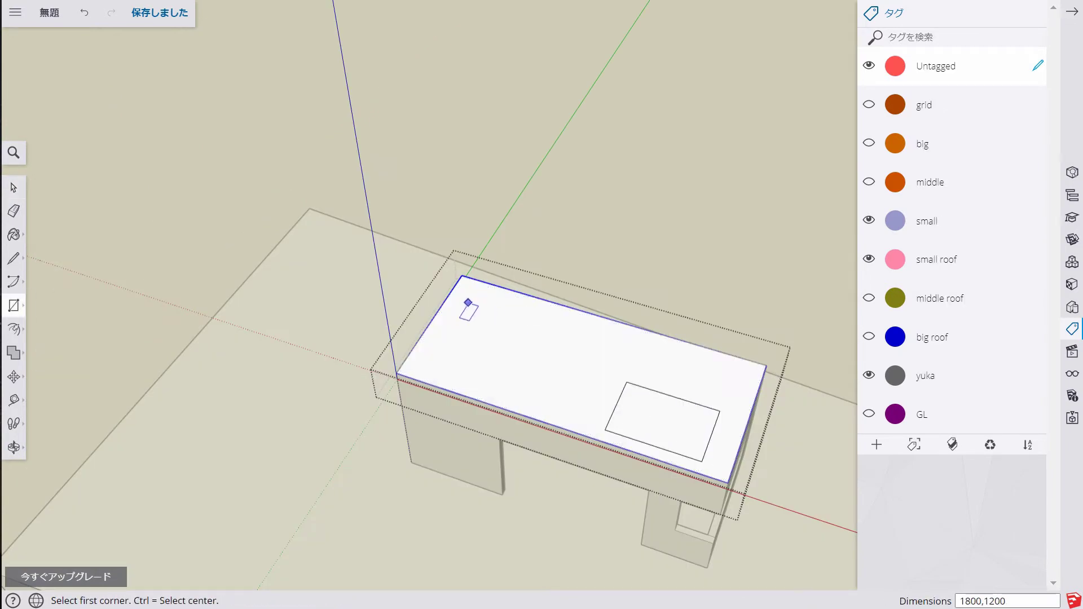
- Finish the small-roof rectangle and push its left part 180 mm down as a skylight hole
left_click(526, 368)
middle_click_drag(527, 369, 536, 361)
key("p")
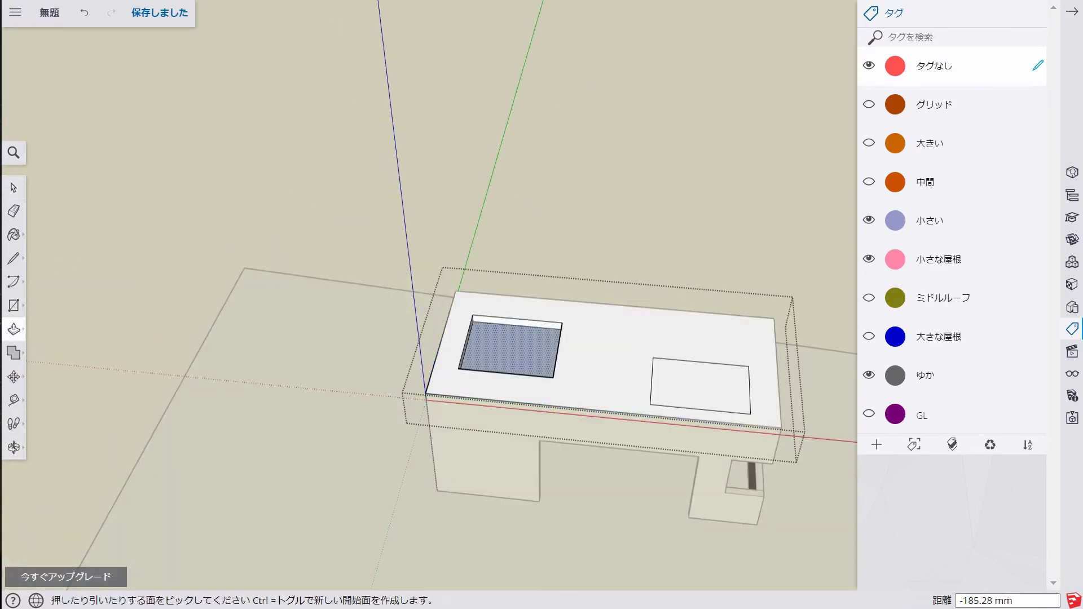
left_click(507, 346)
left_click(539, 364)
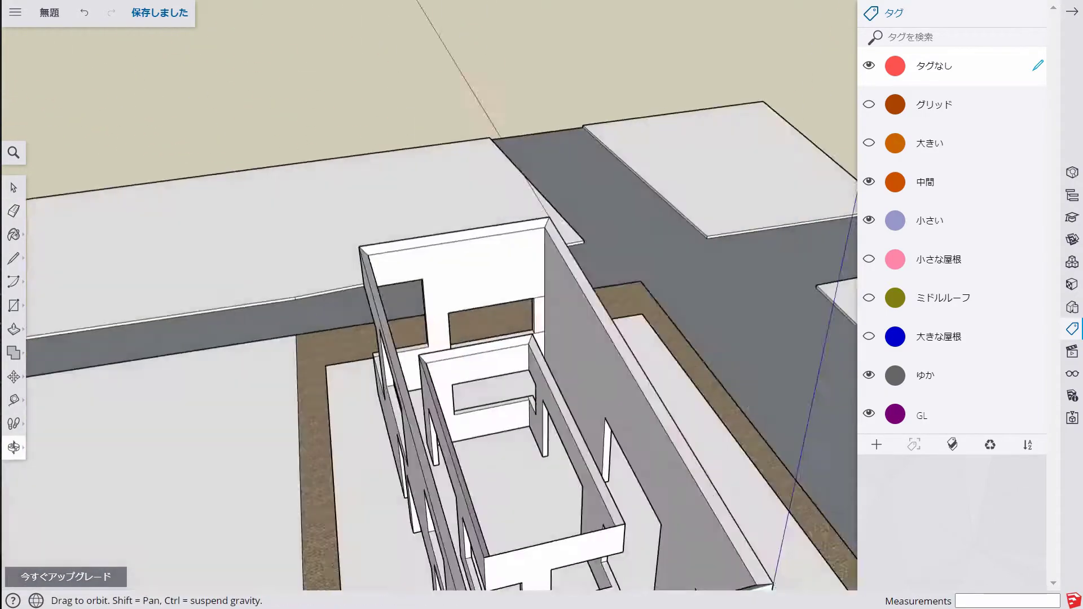
- Erase the middle house's corner wall face to open the wraparound window corner
key("e")
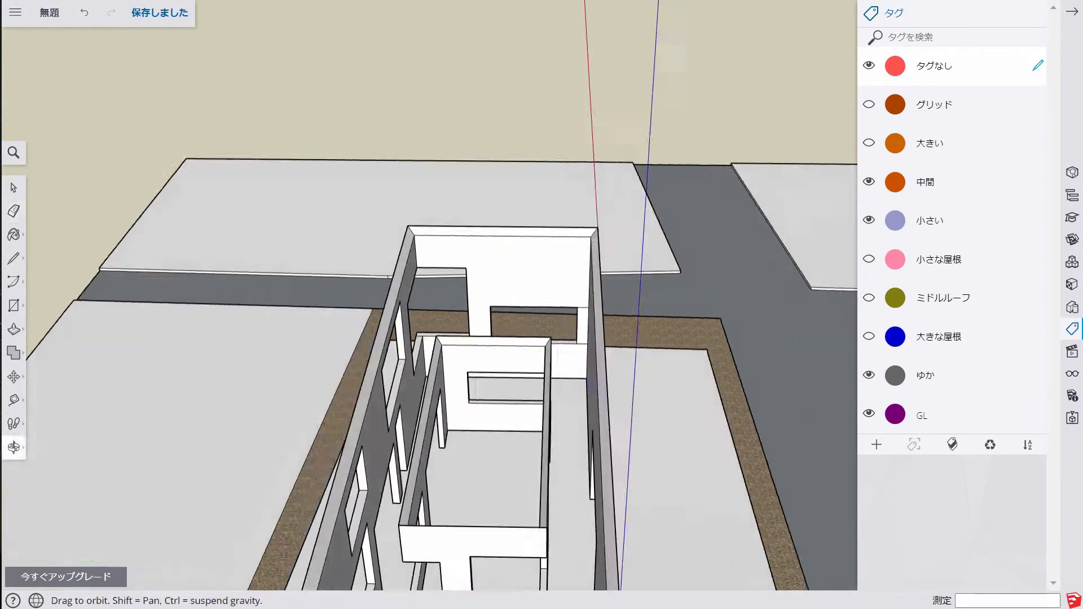
key("e")
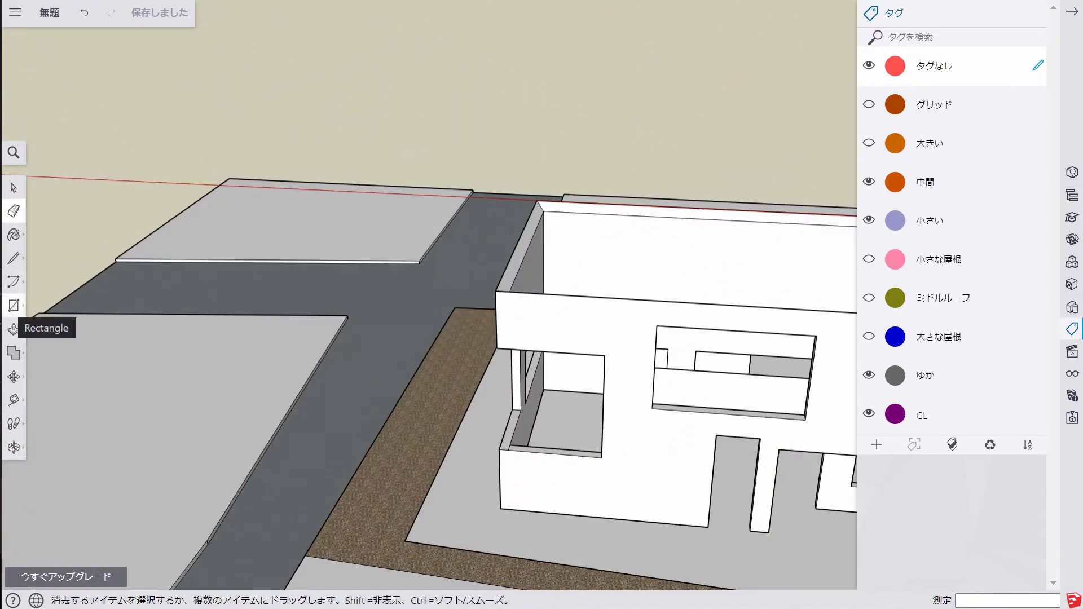
middle_click_drag(496, 348, 531, 310)
middle_click_drag(649, 393, 649, 395)
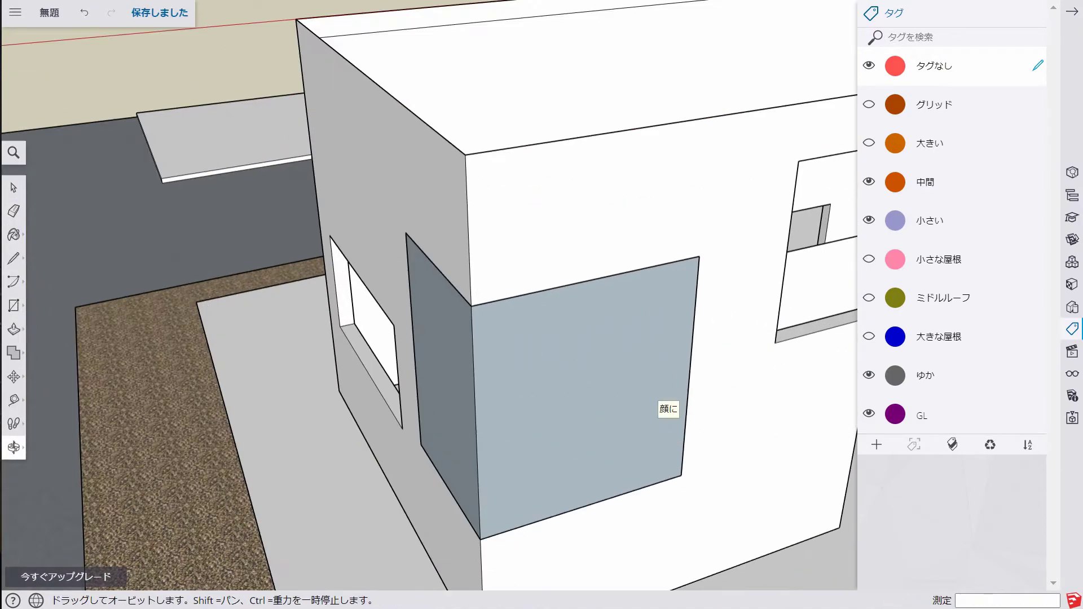
key("ctrl+z")
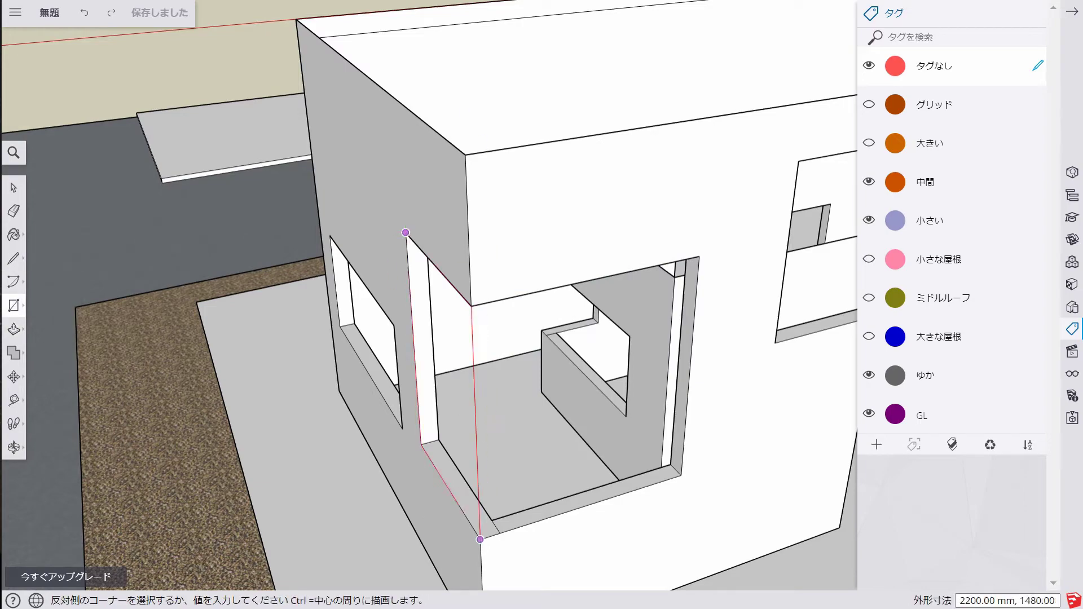
key("ctrl+z")
key("e")
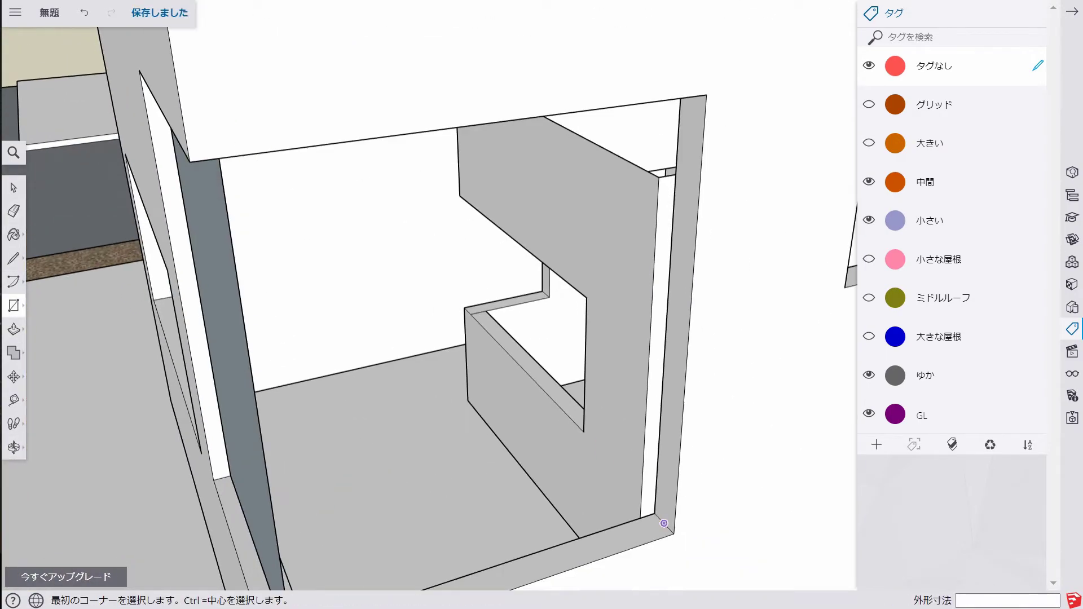
- Outline the corner glass box with a rectangle and lines from the wall base
left_click(664, 522)
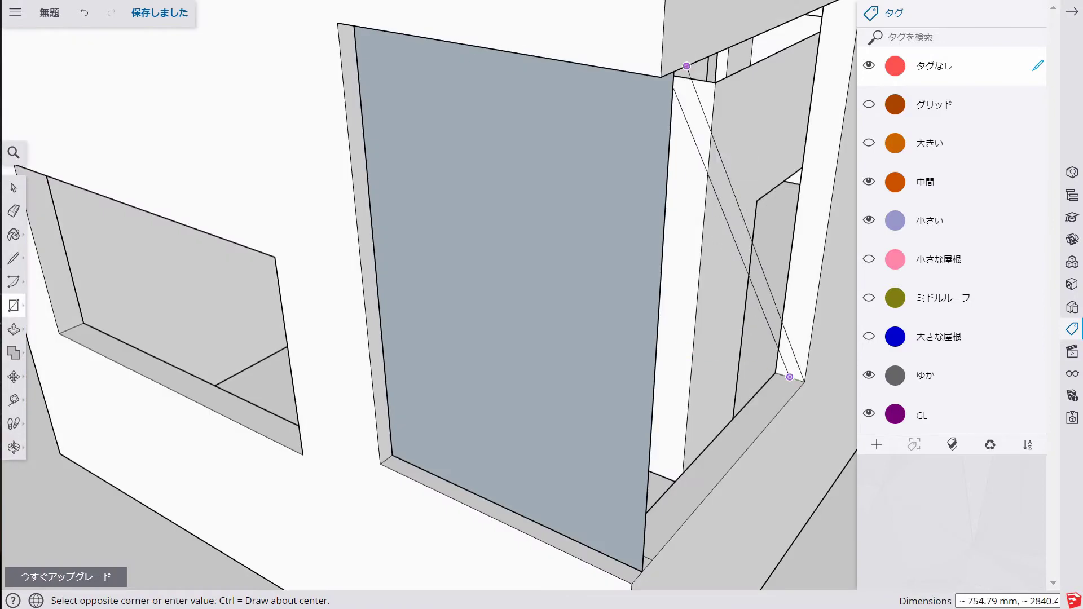
middle_click_drag(789, 376, 620, 361)
key("e")
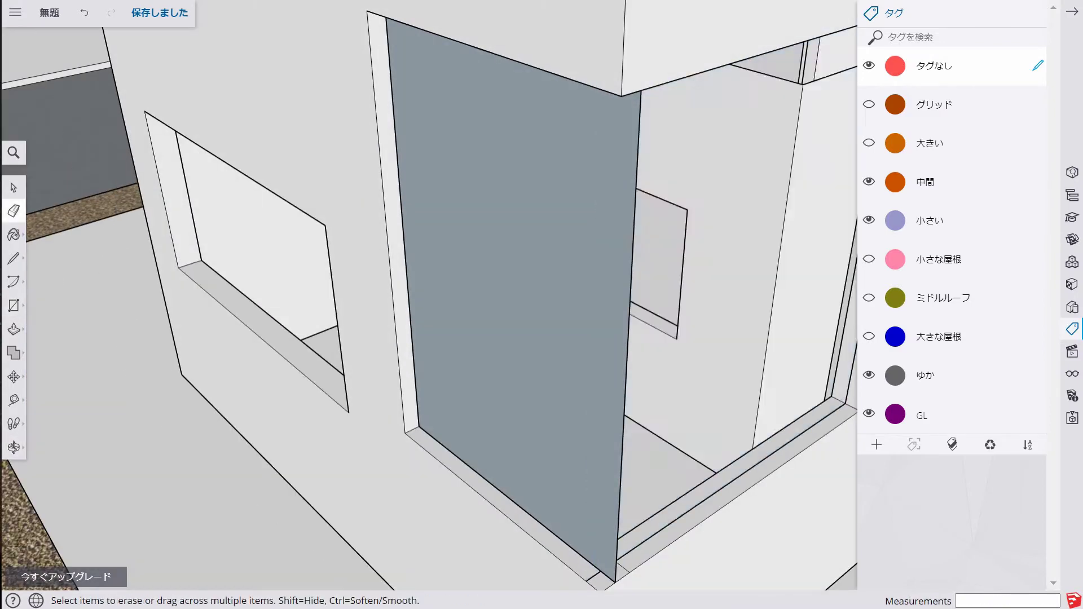
scroll(508, 451, "up", 5)
key("l")
left_click(486, 514)
scroll(488, 575, "down", 5)
key("Escape")
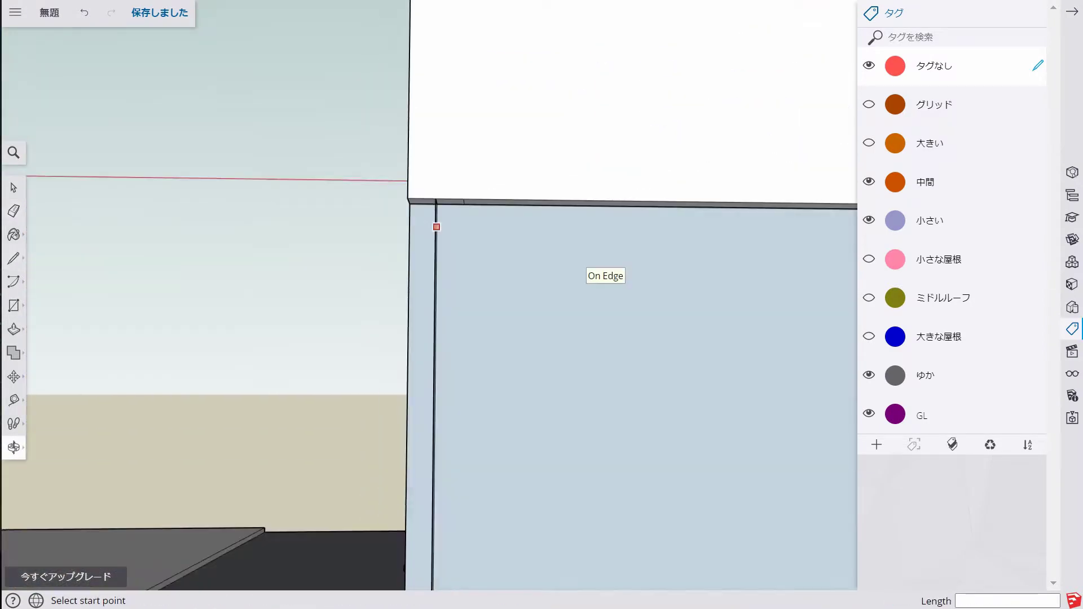
scroll(564, 270, "up", 5)
key("e")
scroll(610, 333, "down", 3)
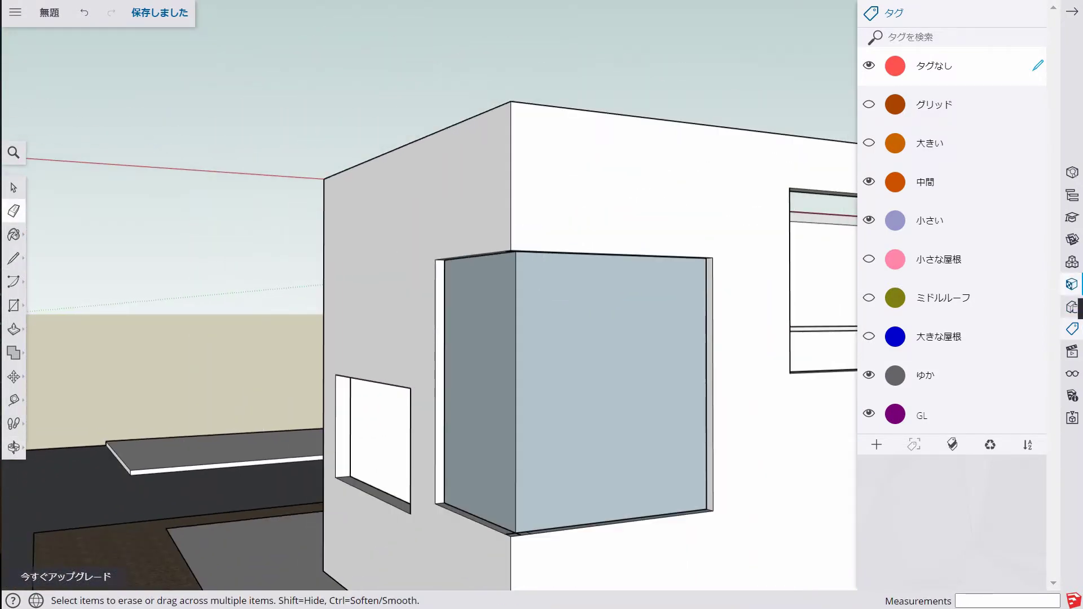
scroll(952, 293, "up", 10)
scroll(952, 293, "down", 5)
scroll(952, 294, "up", 5)
scroll(952, 293, "up", 2)
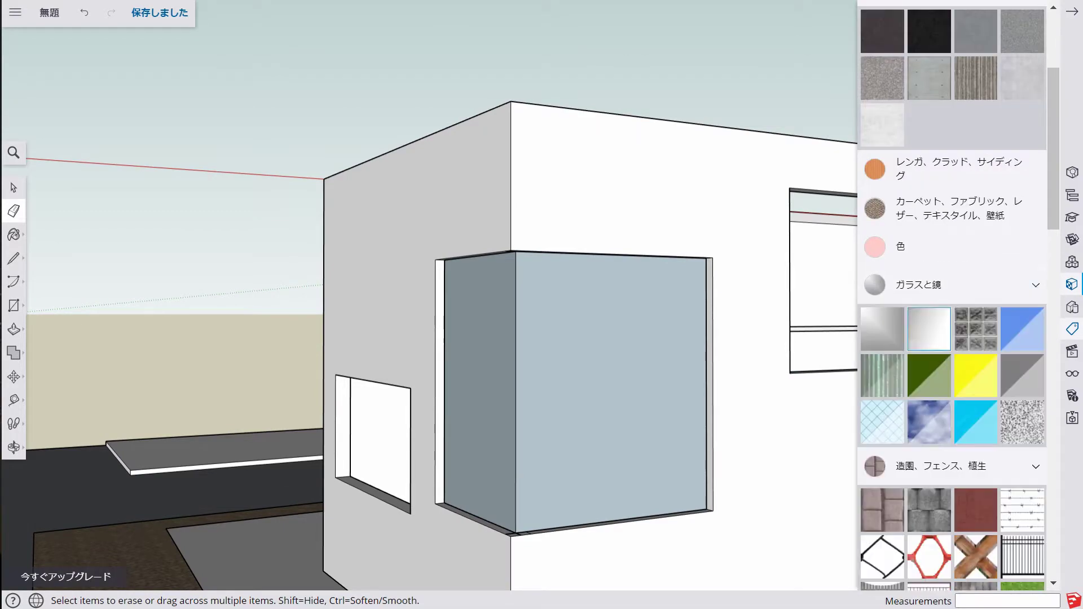
- Select the glass corner box and wall glass panel, reviewing their tag choices
middle_click_drag(564, 293, 598, 304)
key("space")
right_click(604, 310)
left_click(626, 346)
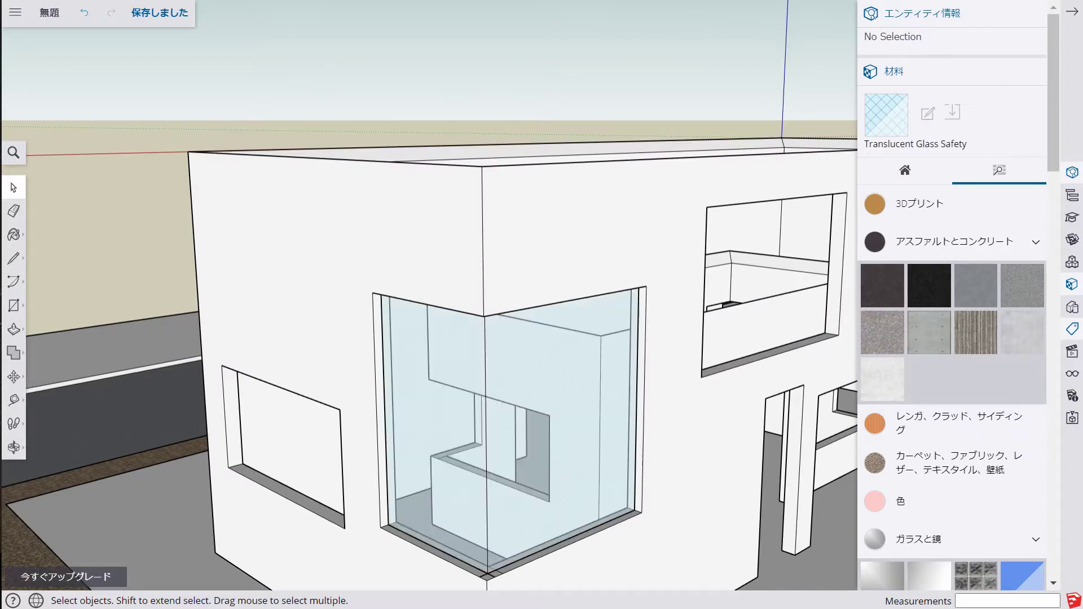
right_click(581, 375)
left_click(669, 53)
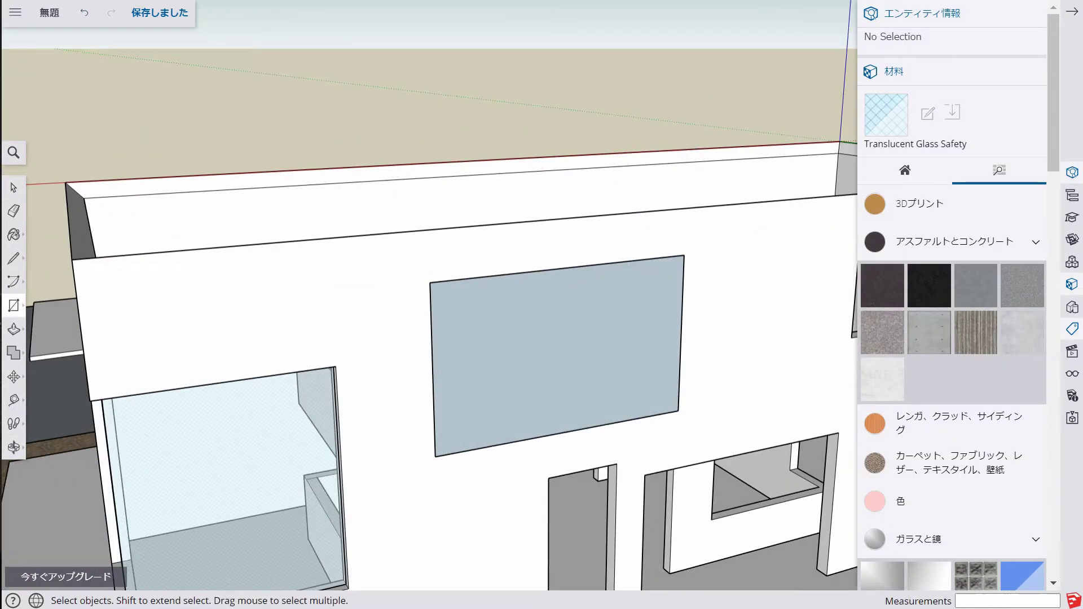
left_click(556, 355)
right_click(662, 141)
- Cancel Make Component and group the translucent glass panel instead
left_click(720, 282)
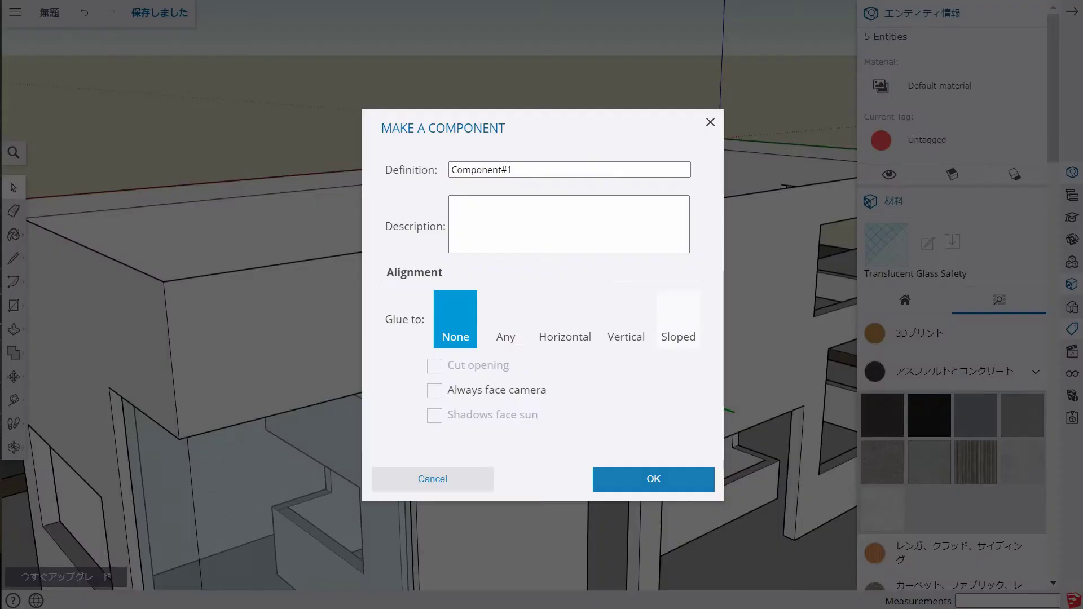
key("Escape")
right_click(620, 297)
left_click(666, 468)
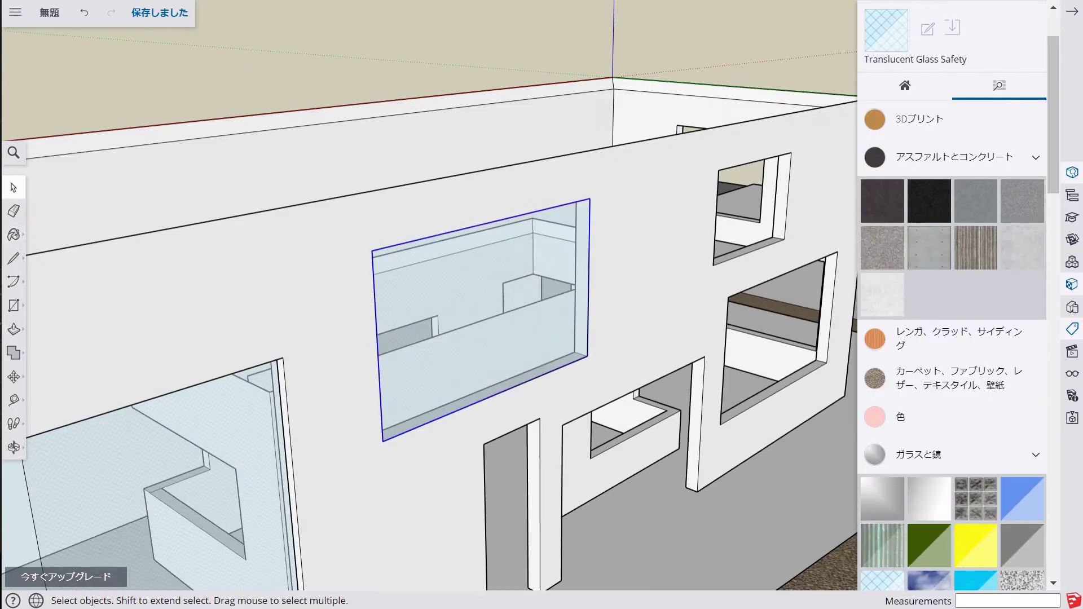
key("space")
key("r")
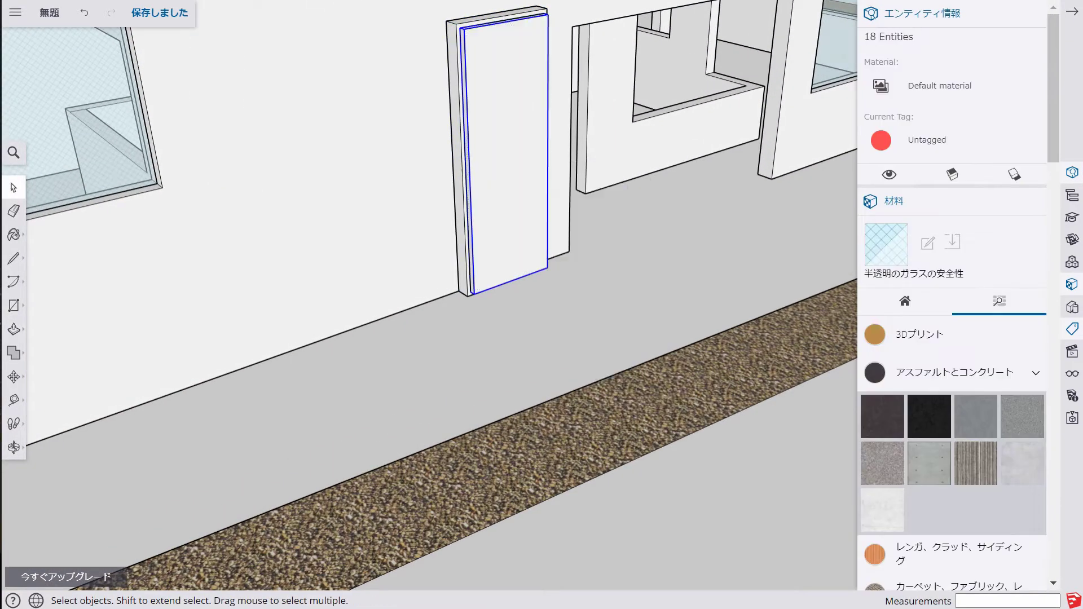
- Select the inner and outer door frames together and bring up their context actions
scroll(545, 267, "up", 2)
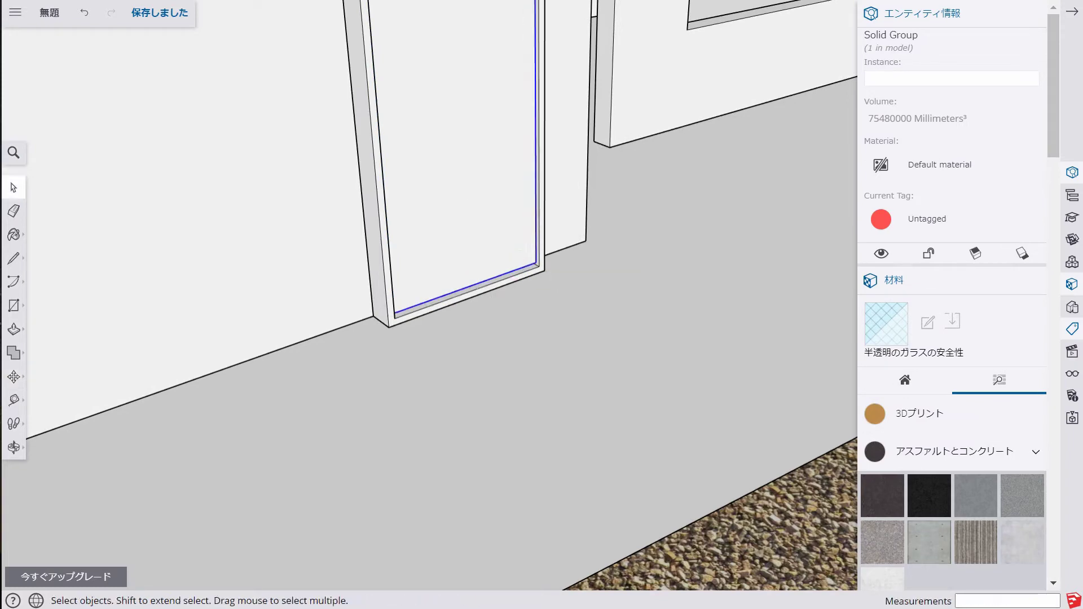
left_click(431, 304, "shift")
right_click(431, 304)
key("Escape")
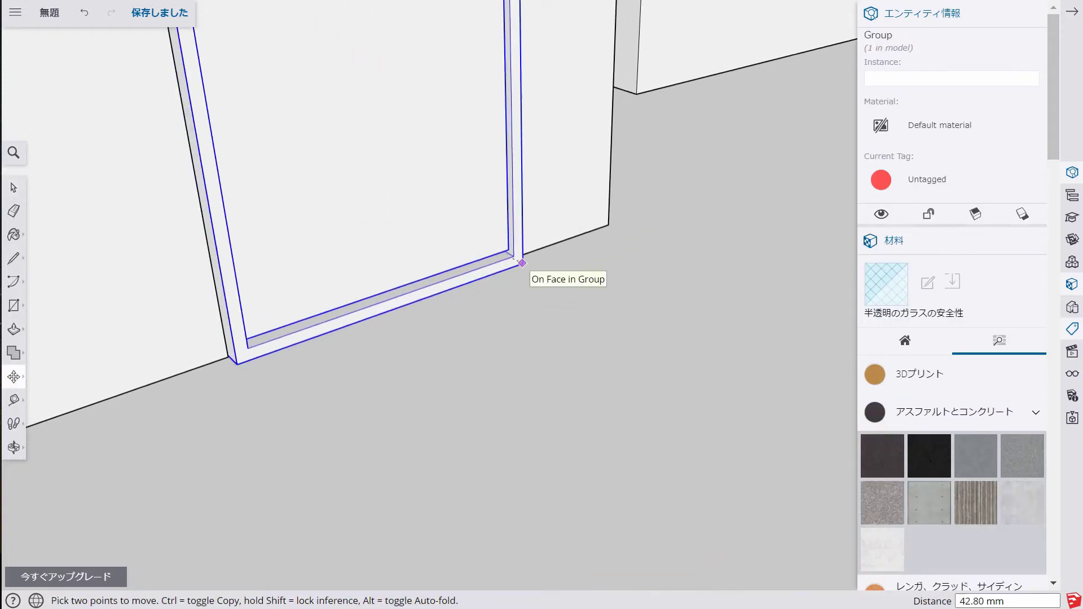
mouse_move(373, 316)
middle_mouse_down()
mouse_move(716, 213)
mouse_move(171, 297)
middle_mouse_up()
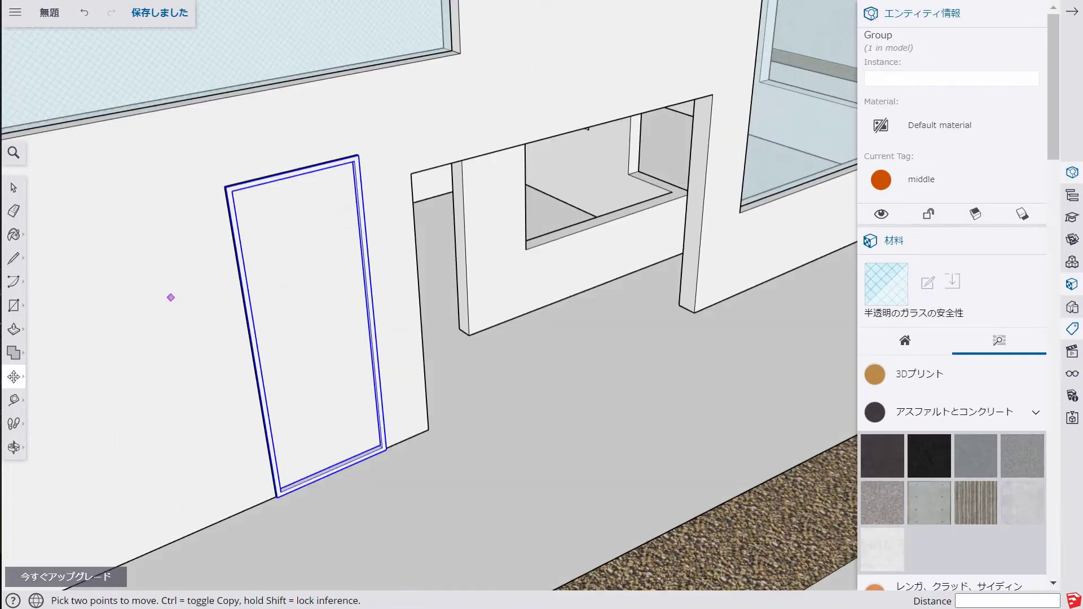
- Build an offset, grouped frame on the wide wall opening and draw a panel rectangle across it
left_click(694, 310)
key("f")
key("space")
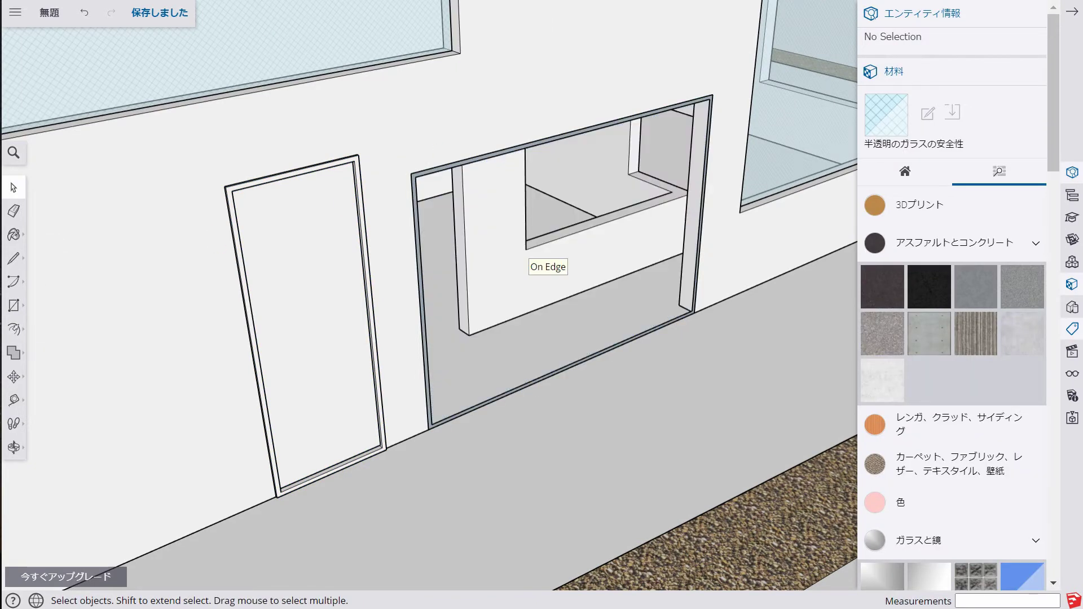
left_click(523, 258)
triple_click(513, 156)
right_click(513, 155)
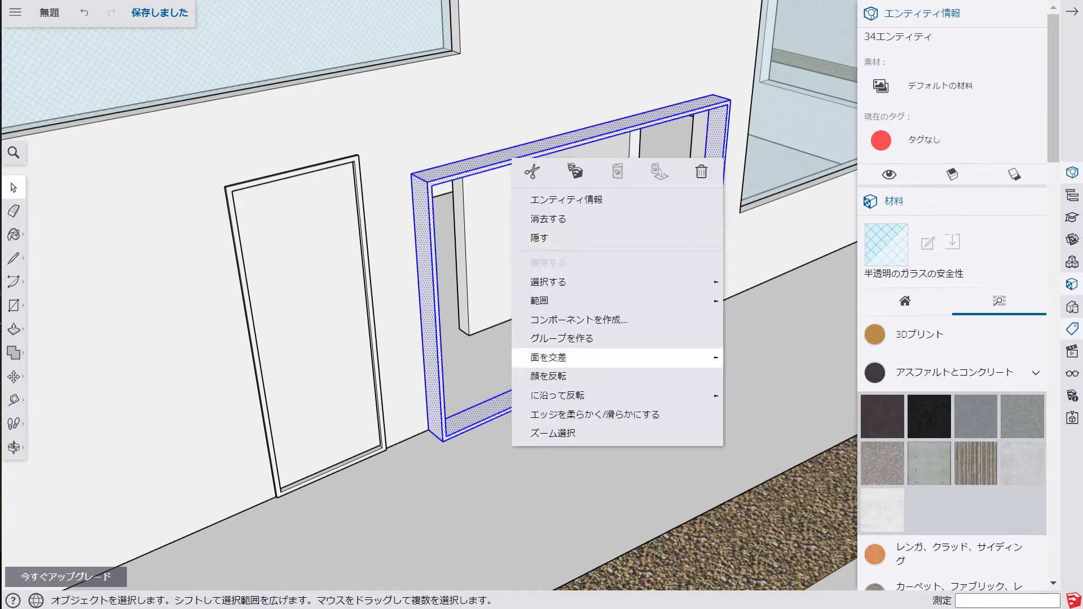
left_click(560, 339)
key("r")
left_click(707, 319)
- Move the panel in front of the frame and erase its left part to narrow it
key("m")
left_click_drag(435, 254, 495, 338)
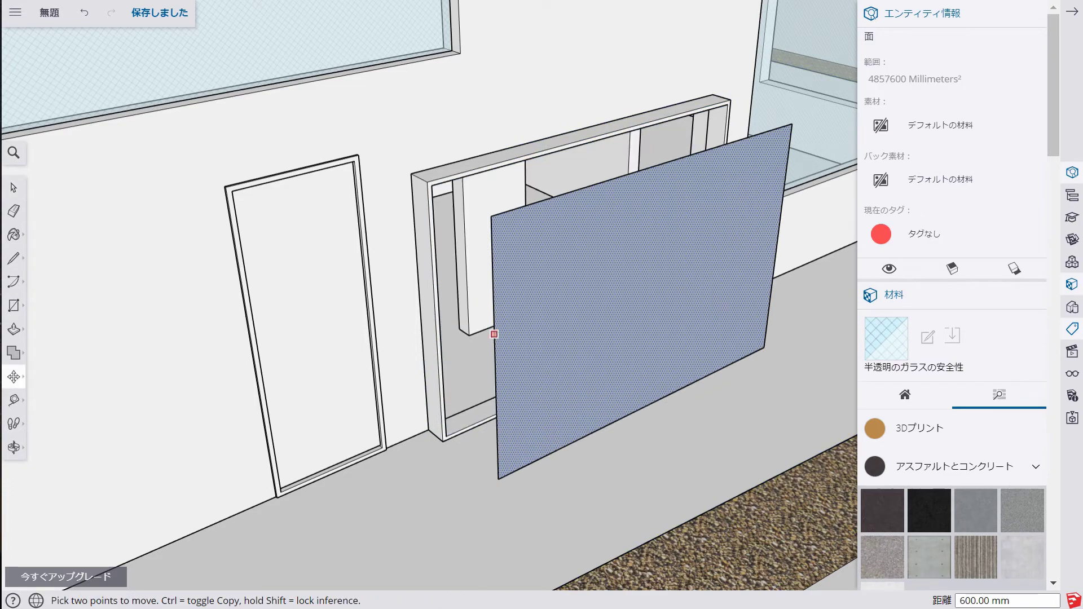
key("space")
key("e")
left_click(494, 338)
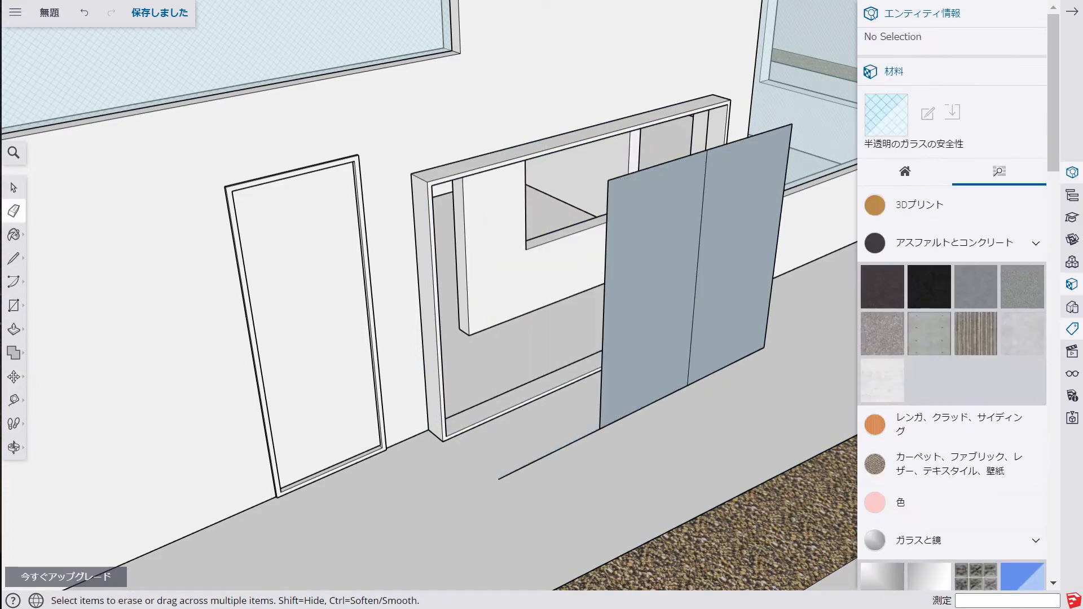
scroll(734, 254, "up", 2)
- Inset the panel border, push the centre through, and group the open sash frame
key("p")
key("f")
left_click(700, 218)
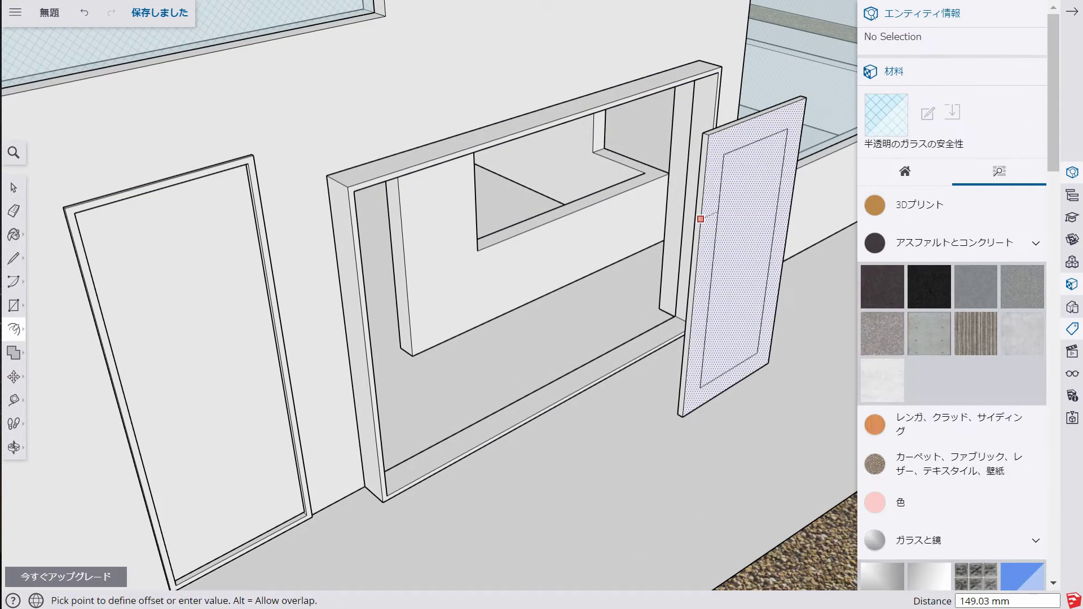
key("p")
left_click_drag(745, 254, 756, 270)
key("space")
triple_click(778, 307)
right_click(778, 307)
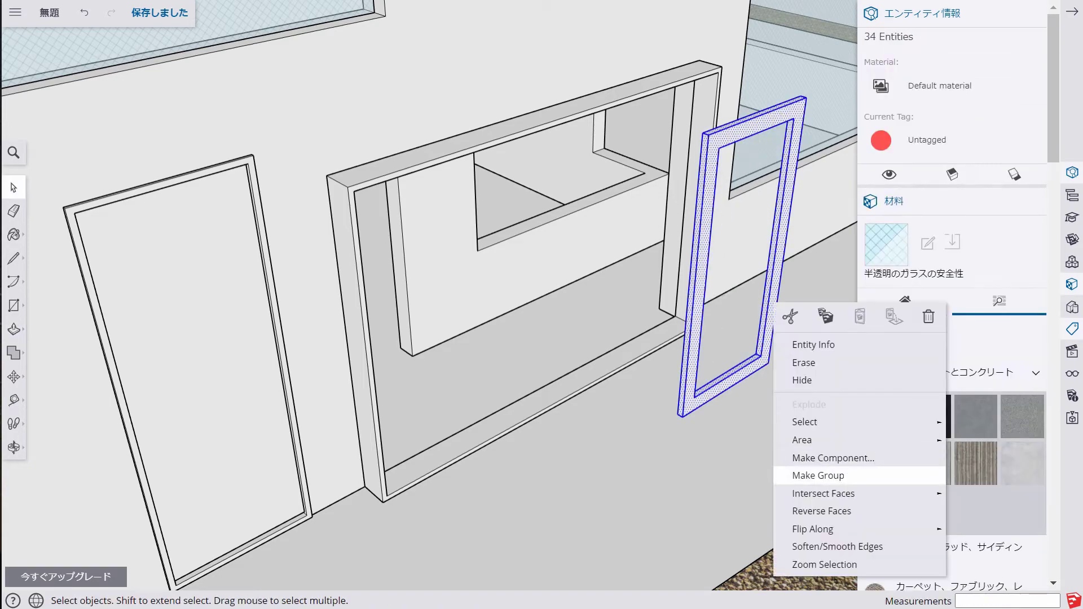
left_click(822, 476)
- Draw a glass pane and place it inside the sash frame
scroll(663, 166, "down", 2)
key("r")
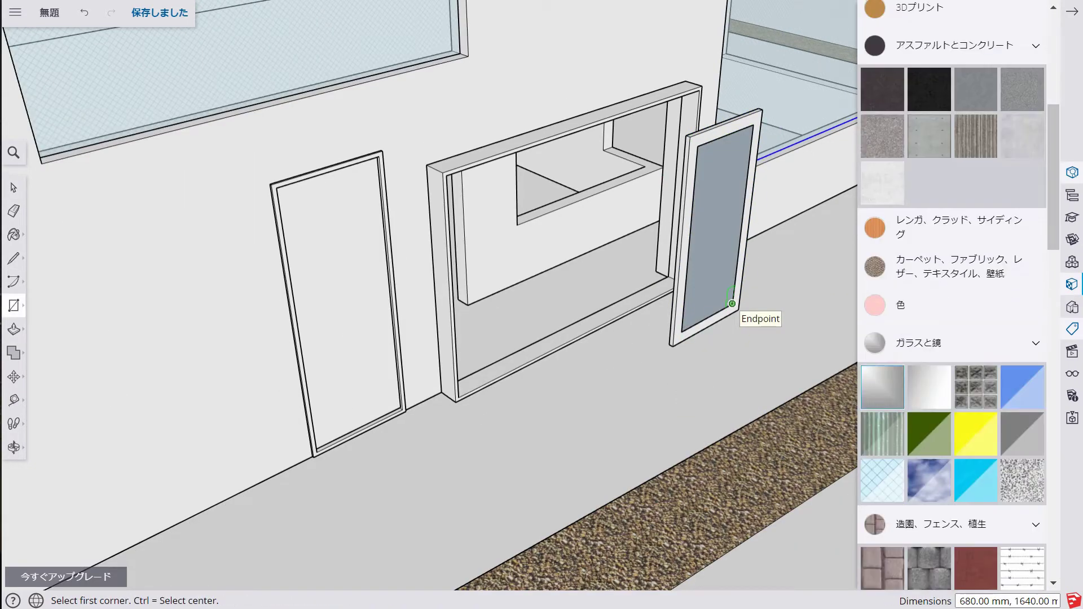
scroll(727, 304, "up", 3)
key("space")
right_click(699, 333)
key("m")
scroll(729, 322, "down", 2)
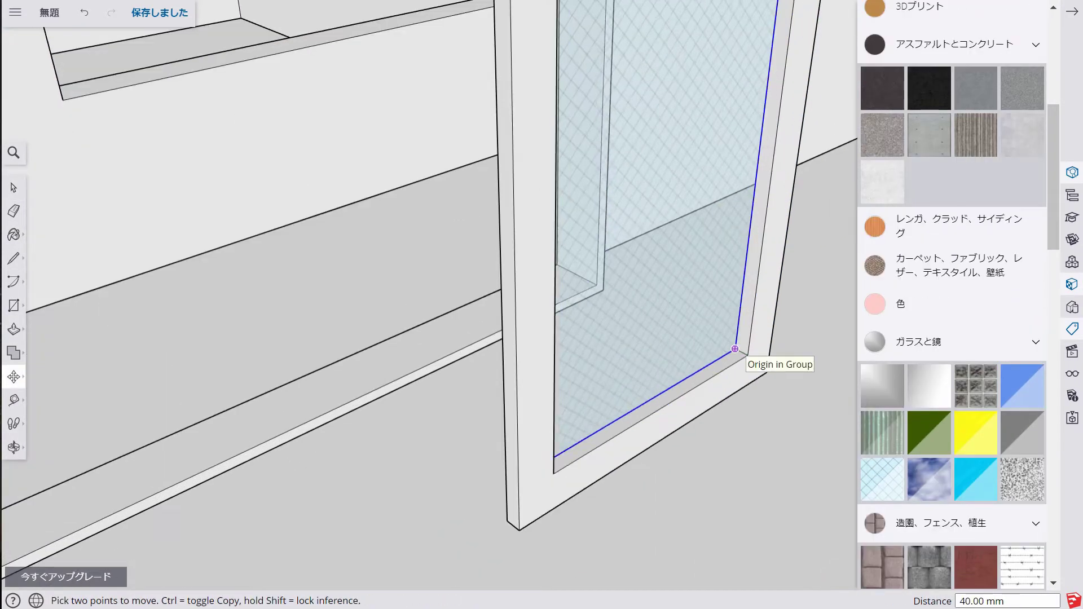
left_click(736, 353)
key("space")
- Copy the glazed sash beside the window to create the additional sashes
right_click(671, 113)
middle_click_drag(671, 112, 620, 169)
key("m")
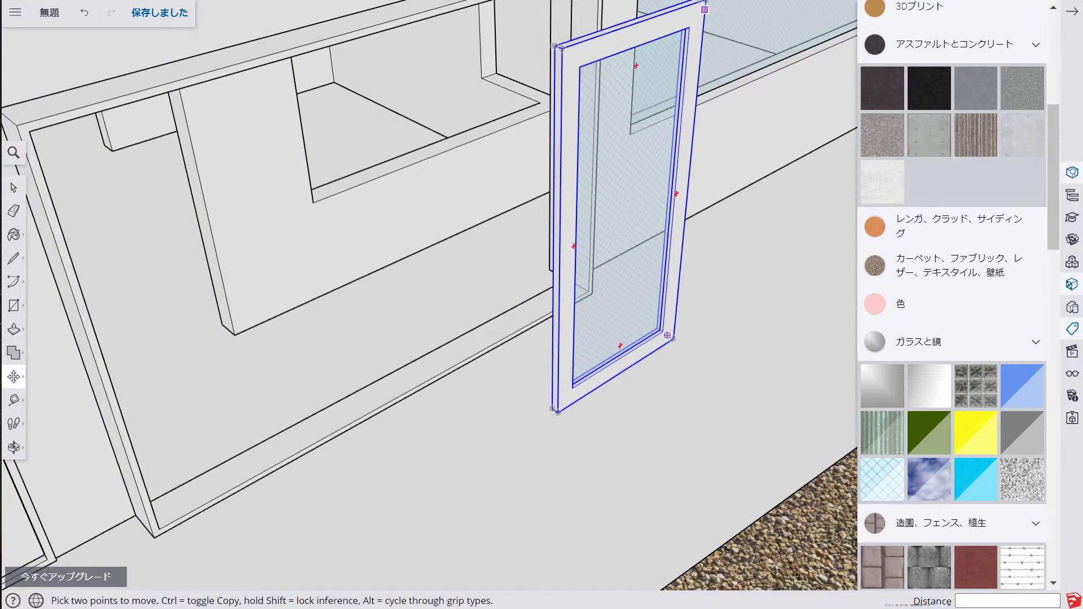
left_click(588, 394)
scroll(519, 156, "up", 3)
scroll(519, 156, "up", 2)
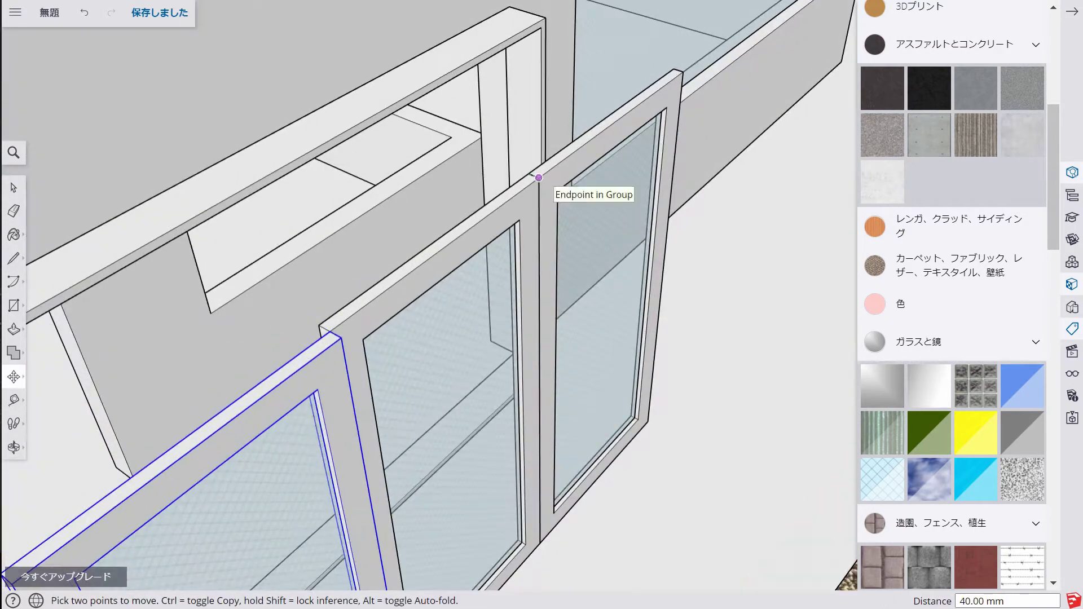
middle_click_drag(428, 305, 395, 282)
scroll(429, 305, "down", 3)
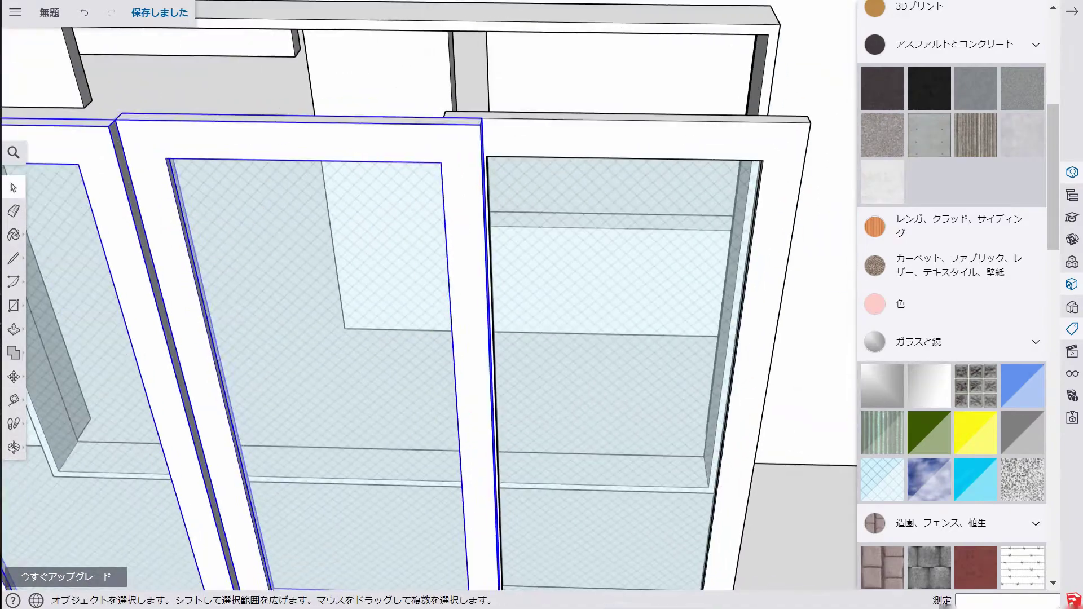
- Select the middle sash together with the others for moving
key("m")
key("space")
left_click(418, 271, "shift")
right_click(513, 161)
key("m")
scroll(587, 384, "up", 3)
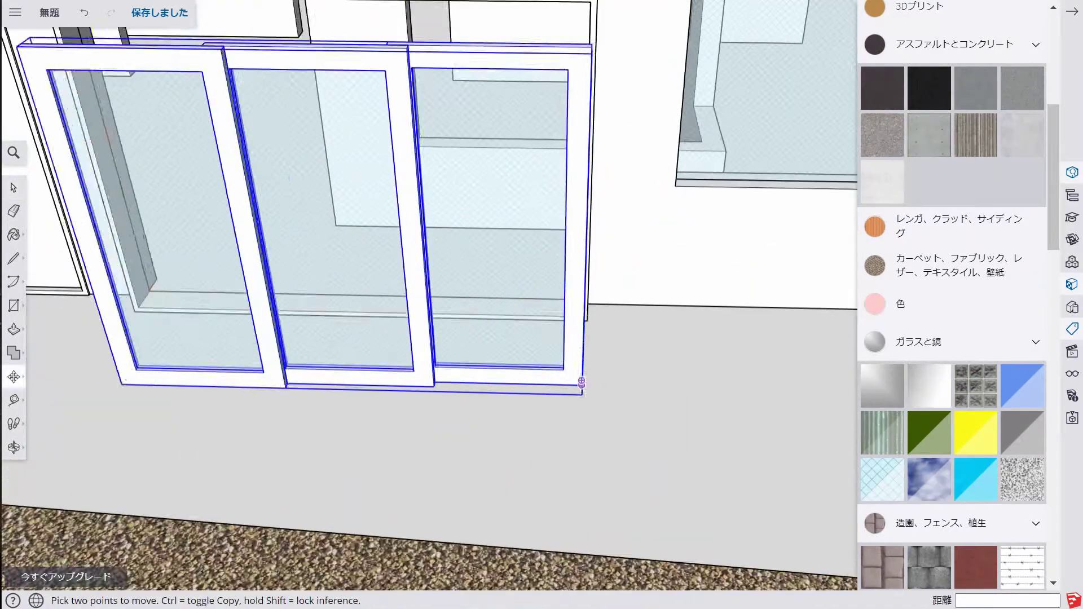
scroll(564, 327, "up", 3)
scroll(615, 302, "up", 2)
scroll(613, 302, "down", 3)
- Shift the selected sashes 10 mm into position within the frame
key("s")
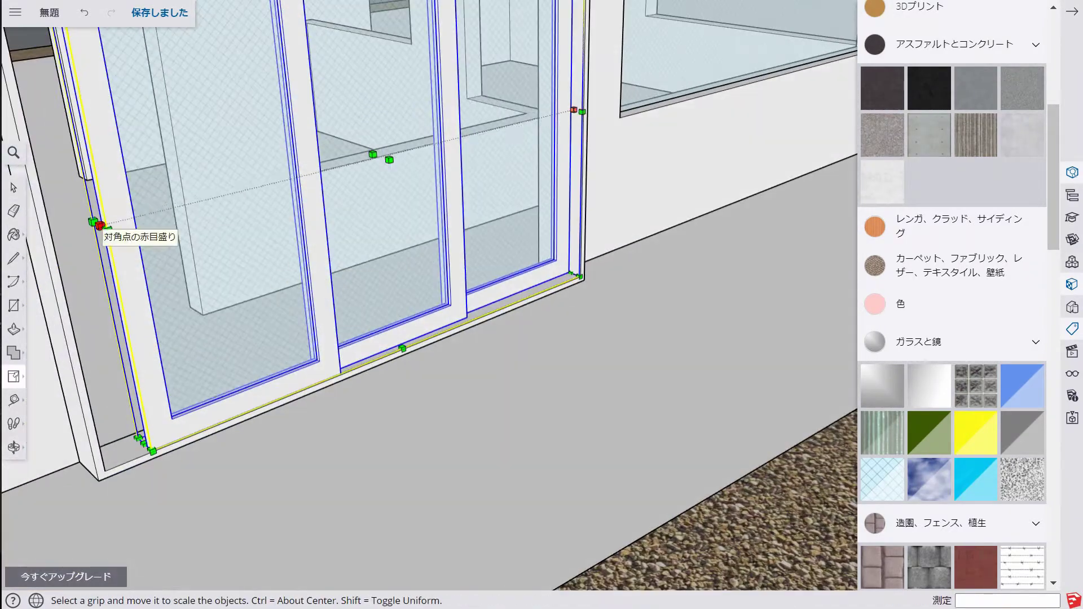
key("m")
left_click(561, 266)
scroll(586, 277, "up", 3)
type("10")
key("Return")
scroll(586, 277, "down", 5)
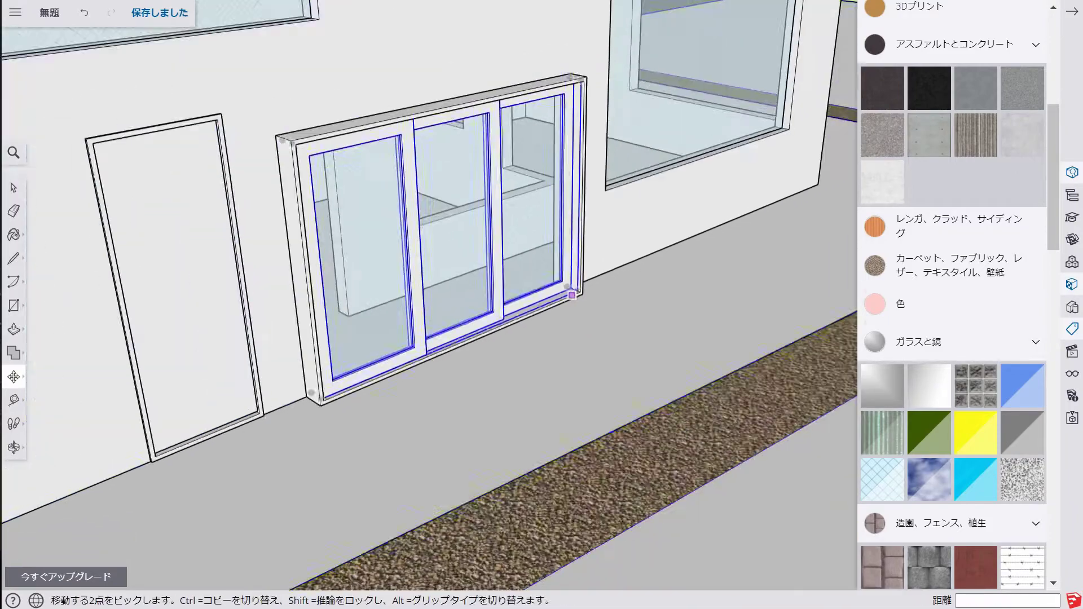
key("space")
- Select the three-sash set and view its entity details
key("m")
scroll(316, 432, "up", 5)
scroll(316, 432, "down", 2)
scroll(316, 433, "down", 3)
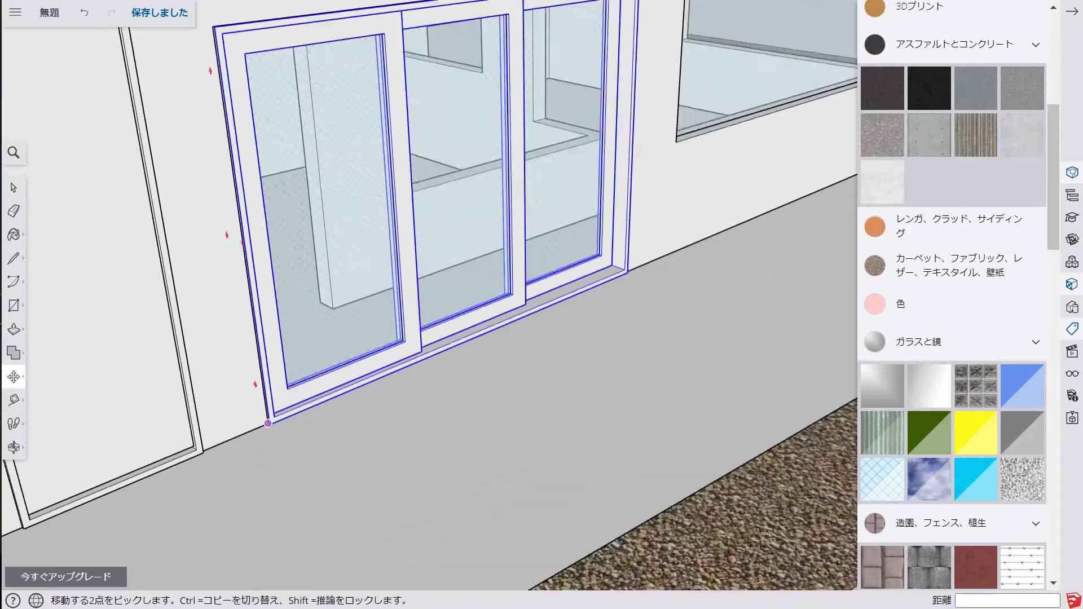
scroll(395, 338, "down", 3)
key("space")
right_click(440, 265)
left_click(484, 305)
scroll(429, 338, "down", 5)
left_click(429, 480)
- Cut a framed window opening into the side wall with a 30 offset, and group the frame
middle_click_drag(429, 338, 226, 338)
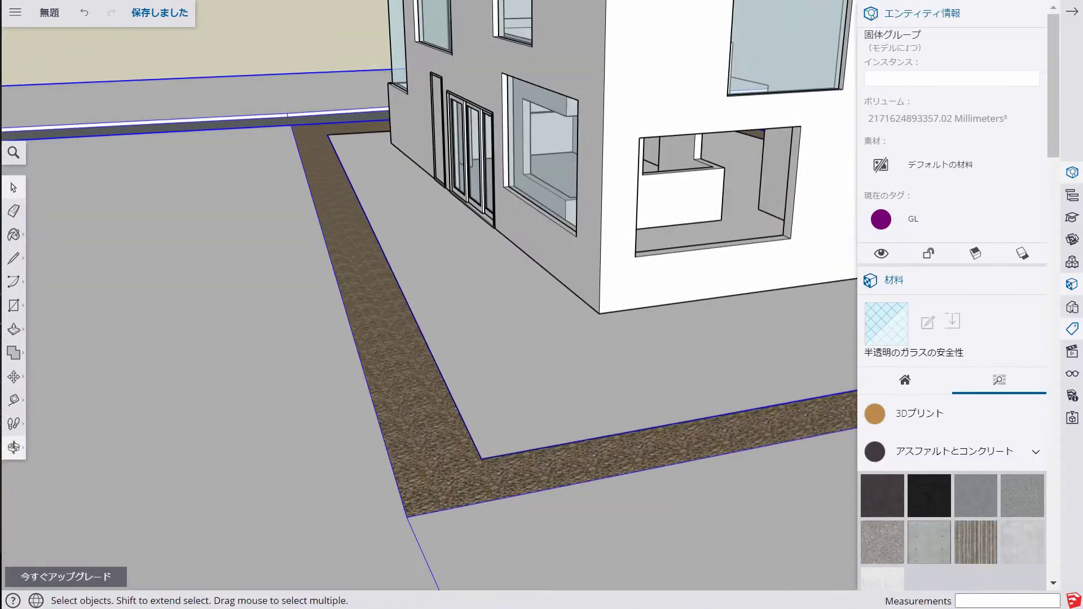
scroll(429, 282, "up", 5)
left_click(14, 306)
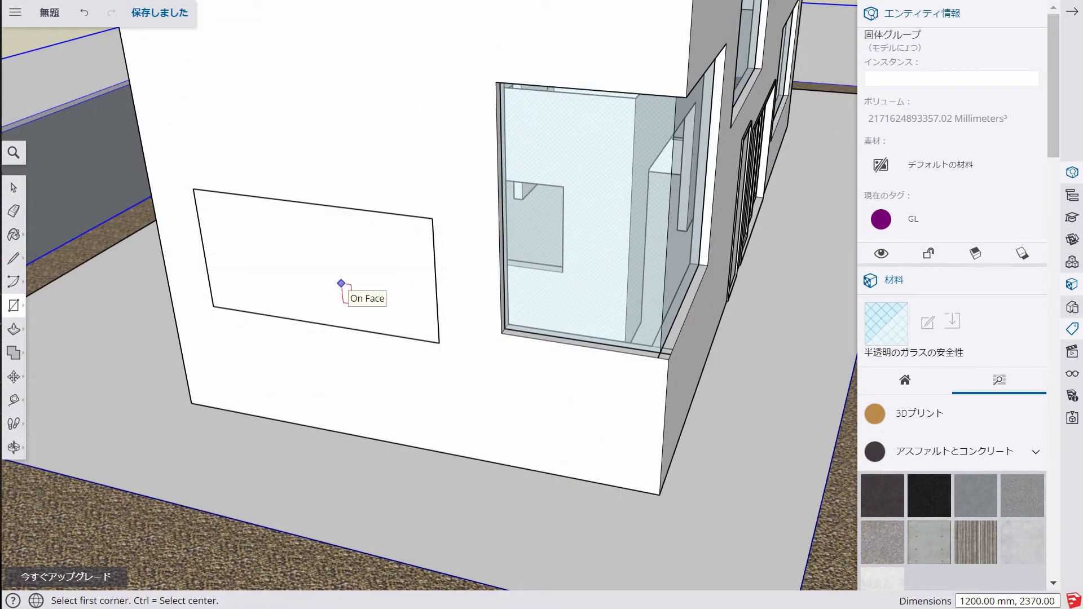
key("f")
key("p")
left_click(316, 323)
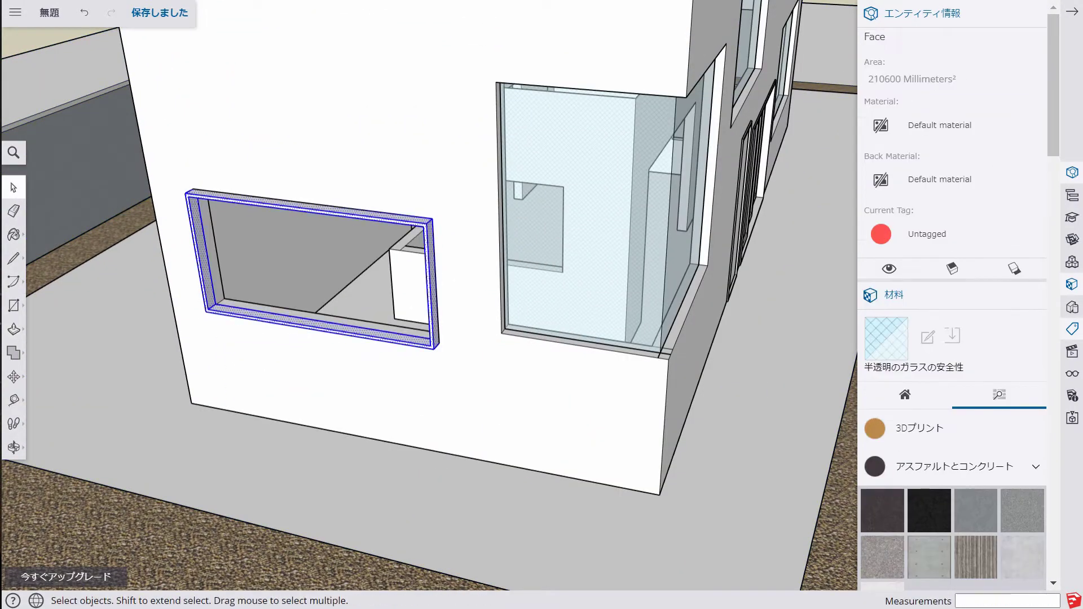
right_click(297, 210)
left_click(343, 383)
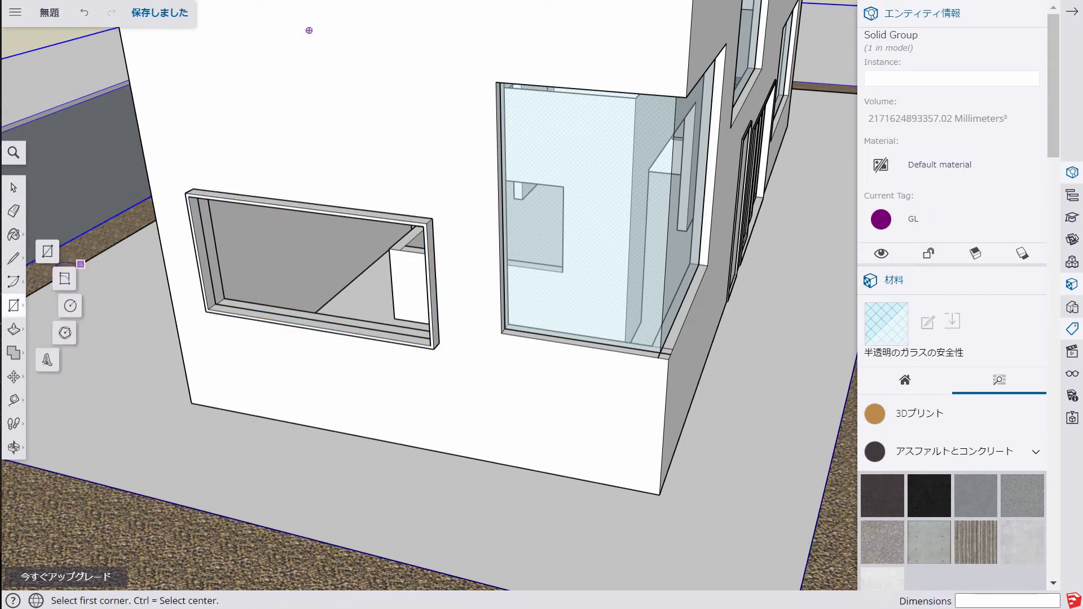
- Build a sash panel over the opening, move it out, inset its border and group it
left_click_drag(204, 199, 429, 337)
scroll(432, 337, "up", 2)
key("m")
left_click(271, 179)
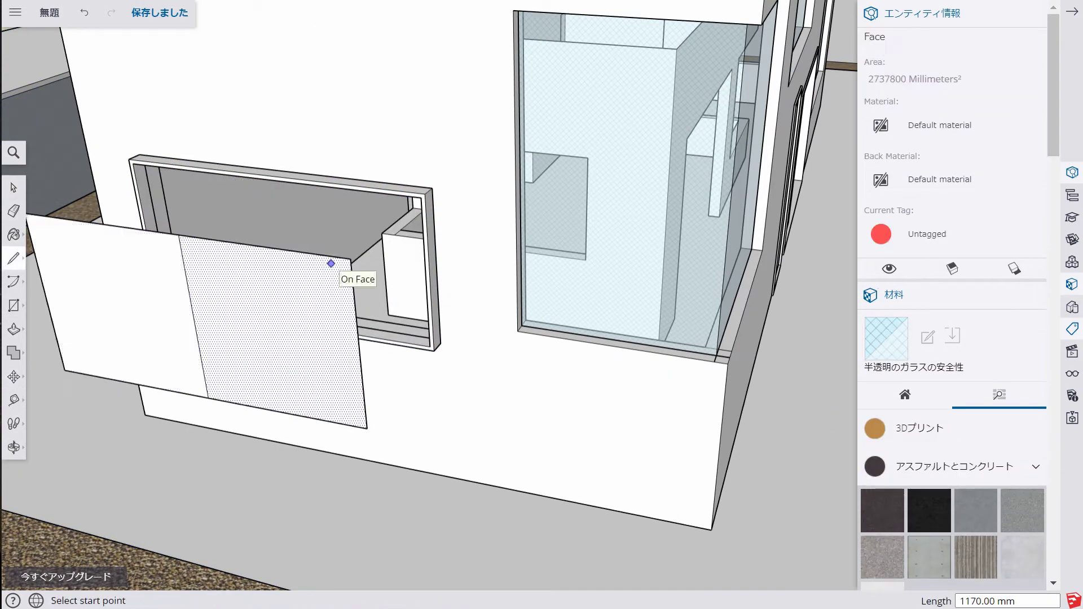
middle_click_drag(331, 264, 463, 265)
key("f")
key("space")
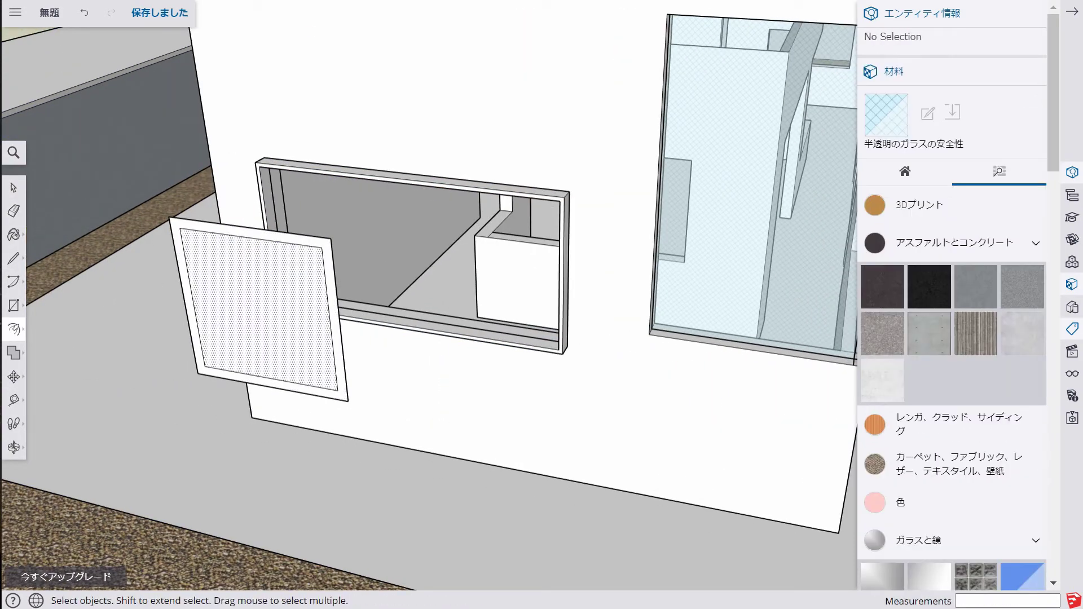
key("space")
triple_click(249, 229)
right_click(218, 232)
left_click(310, 379)
- Add a grouped glass pane inside the sash and reposition the sash frame
key("r")
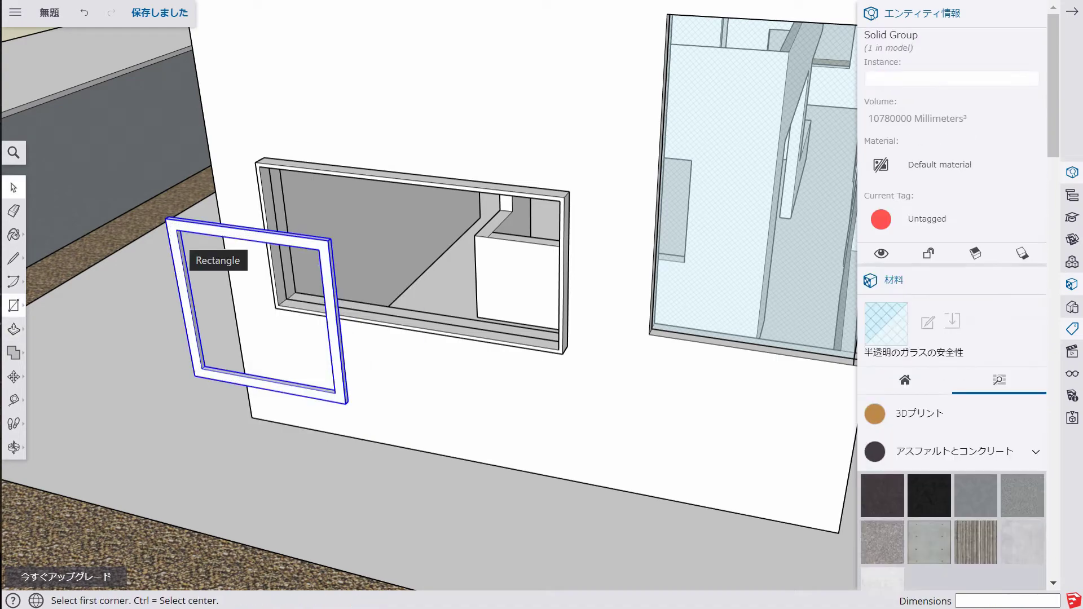
left_click(168, 229)
left_click(381, 445)
scroll(953, 395, "down", 5)
left_click(882, 383)
right_click(257, 135)
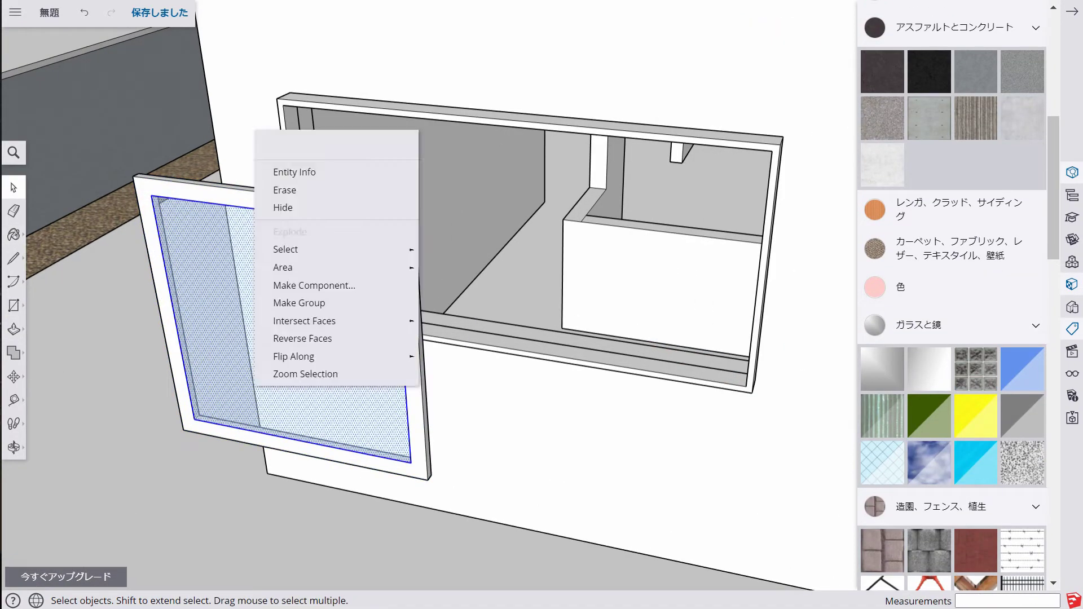
left_click(303, 373)
key("m")
left_click(194, 407)
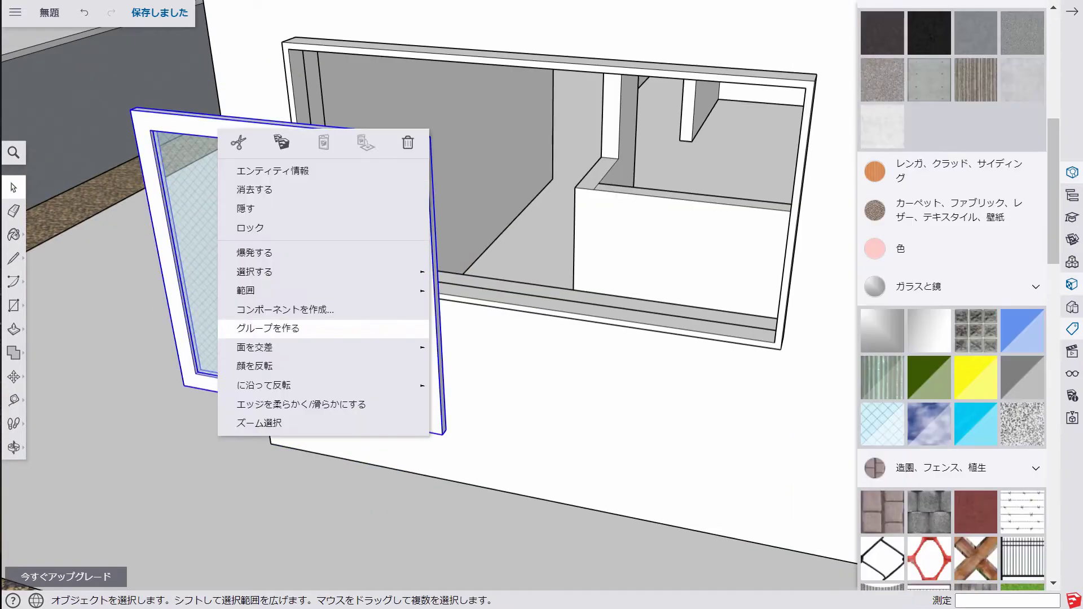
left_click(268, 328)
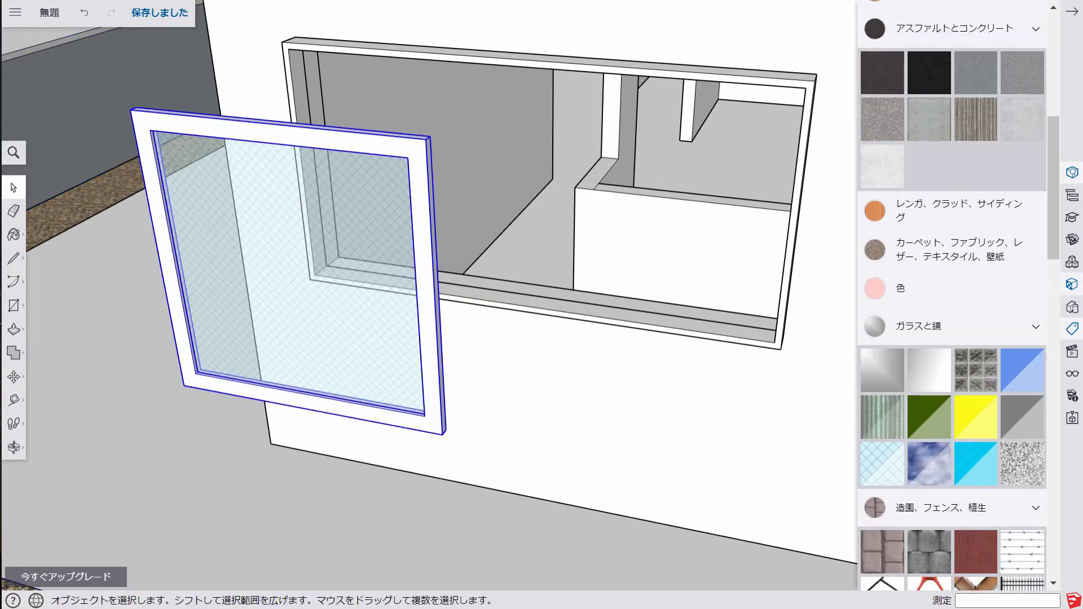
key("m")
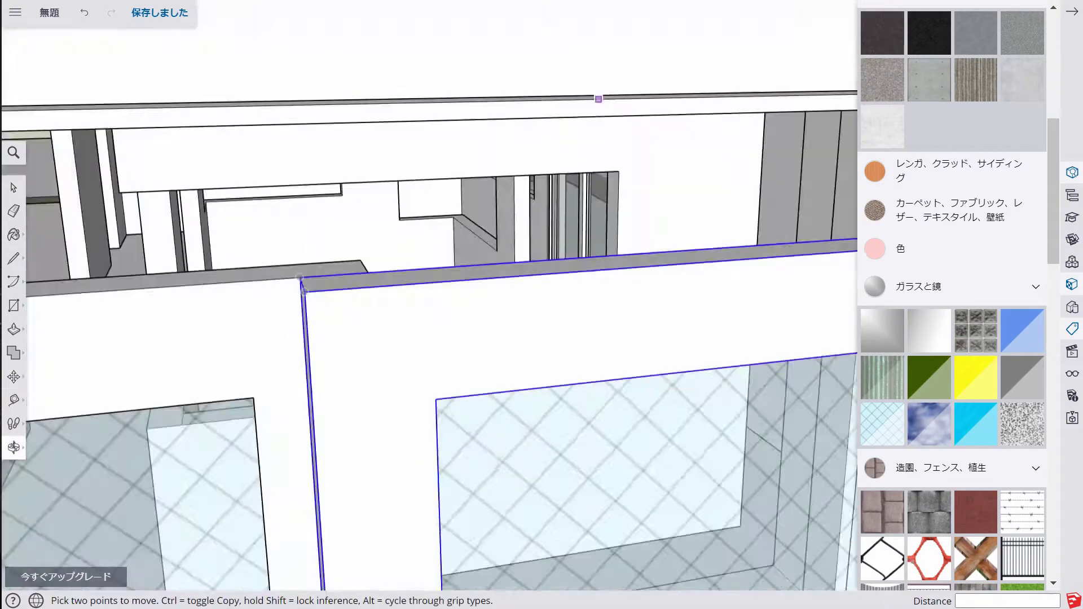
key("space")
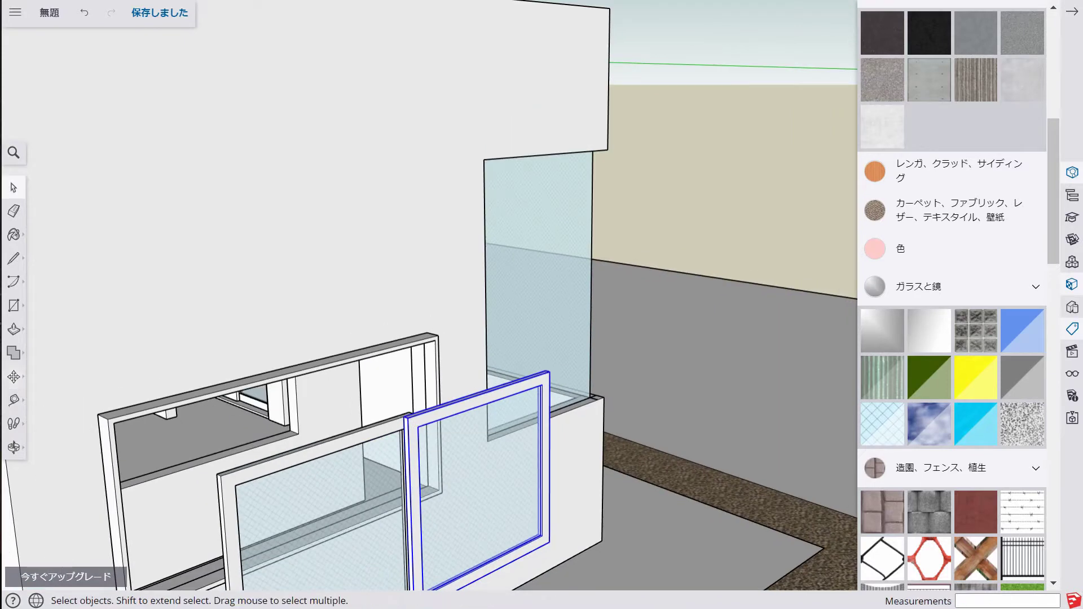
- Flip the sash window along its green axis and scale it to fit the wall opening
middle_click_drag(395, 429, 463, 423)
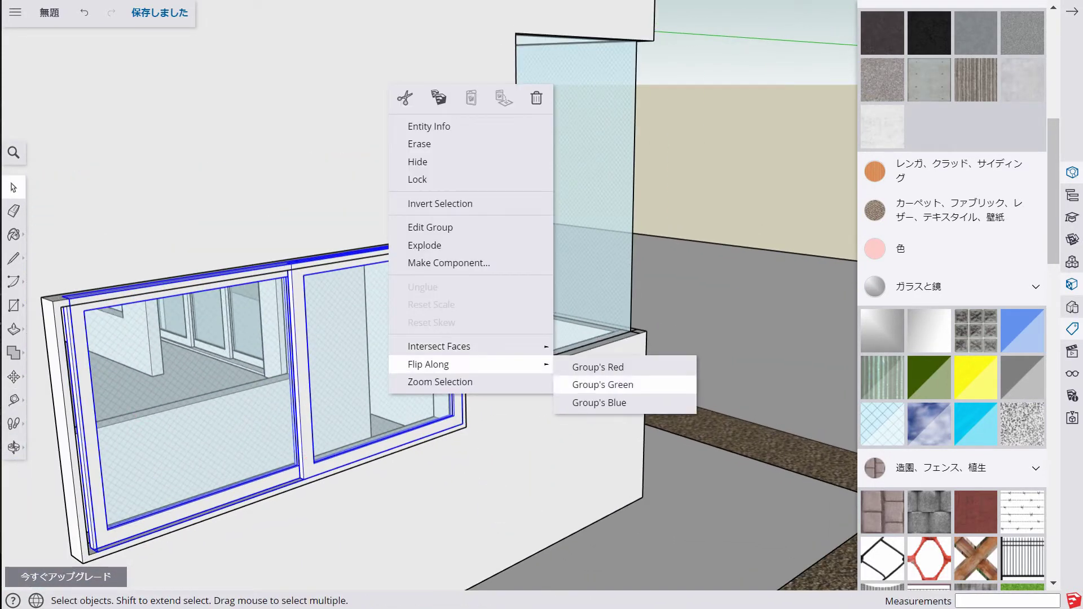
left_click(602, 384)
key("m")
middle_click_drag(602, 384, 508, 338)
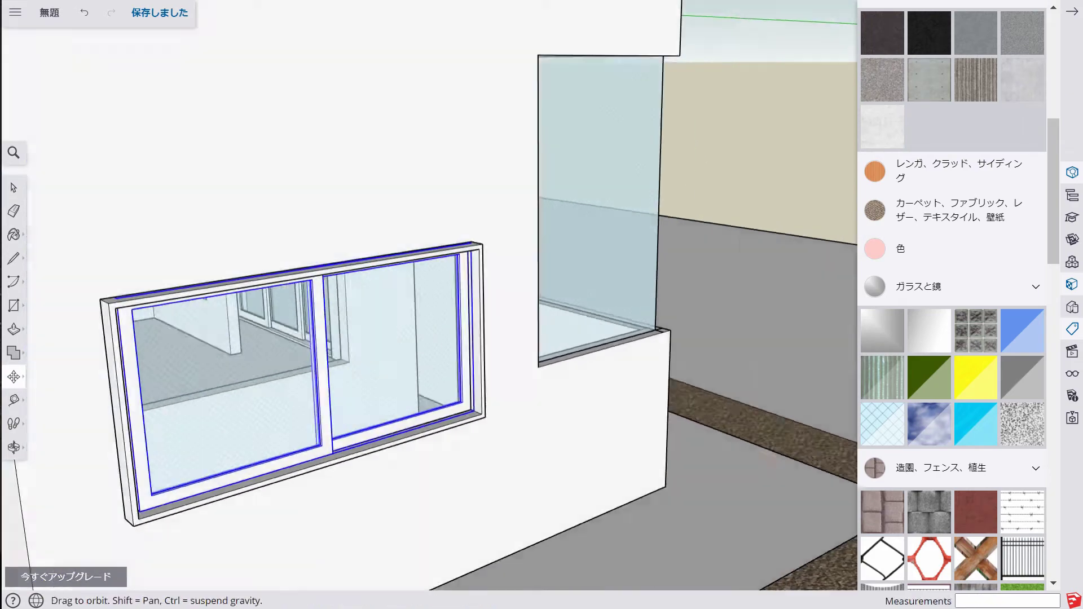
key("s")
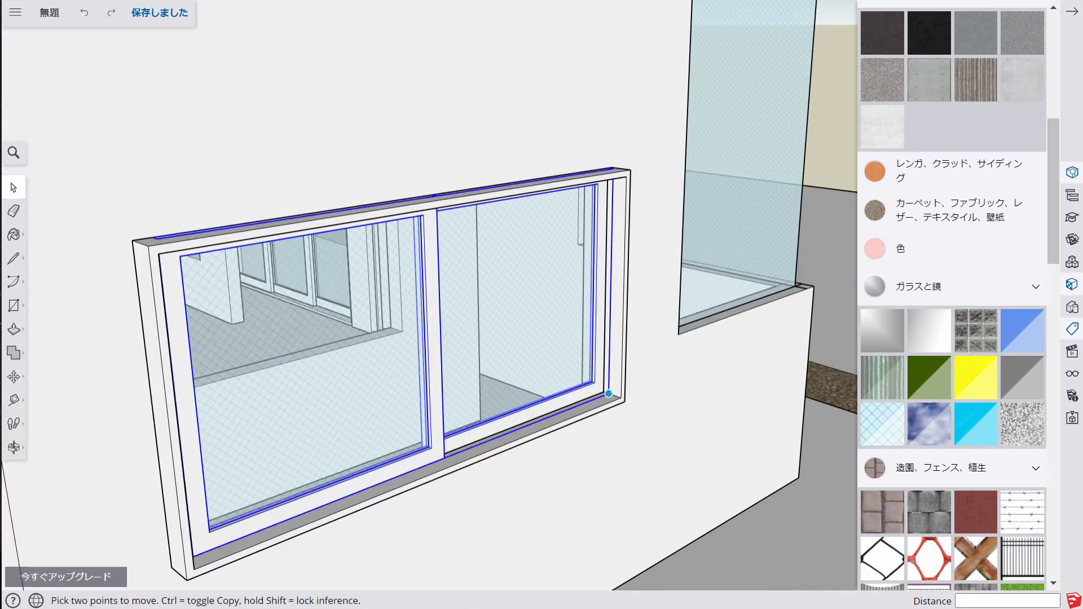
key("s")
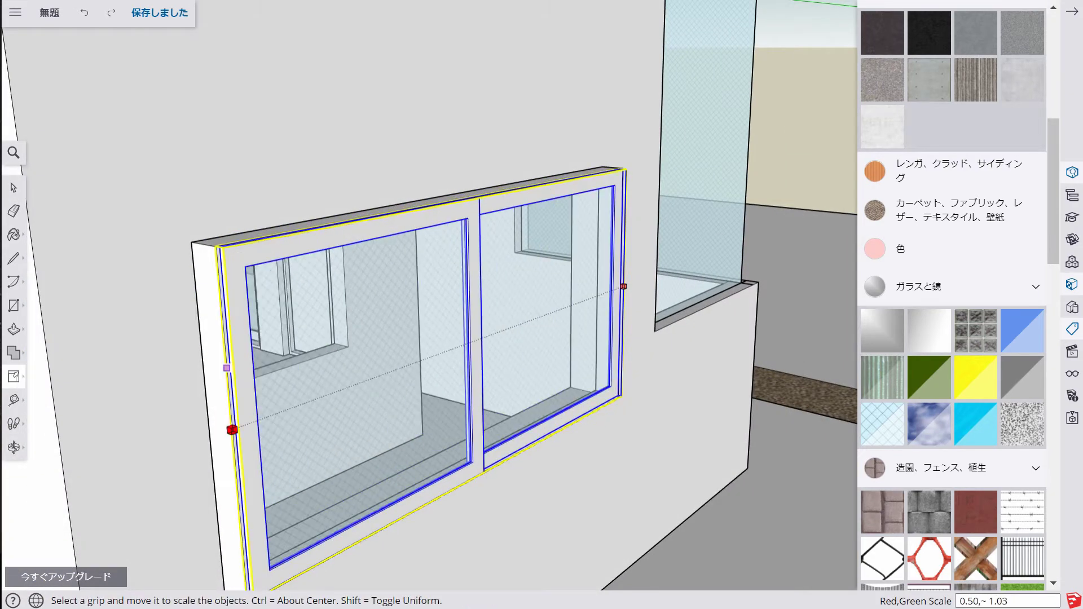
left_click(232, 430)
mouse_move(232, 430)
middle_mouse_down()
mouse_move(392, 393)
mouse_move(396, 318)
mouse_move(246, 555)
middle_mouse_up()
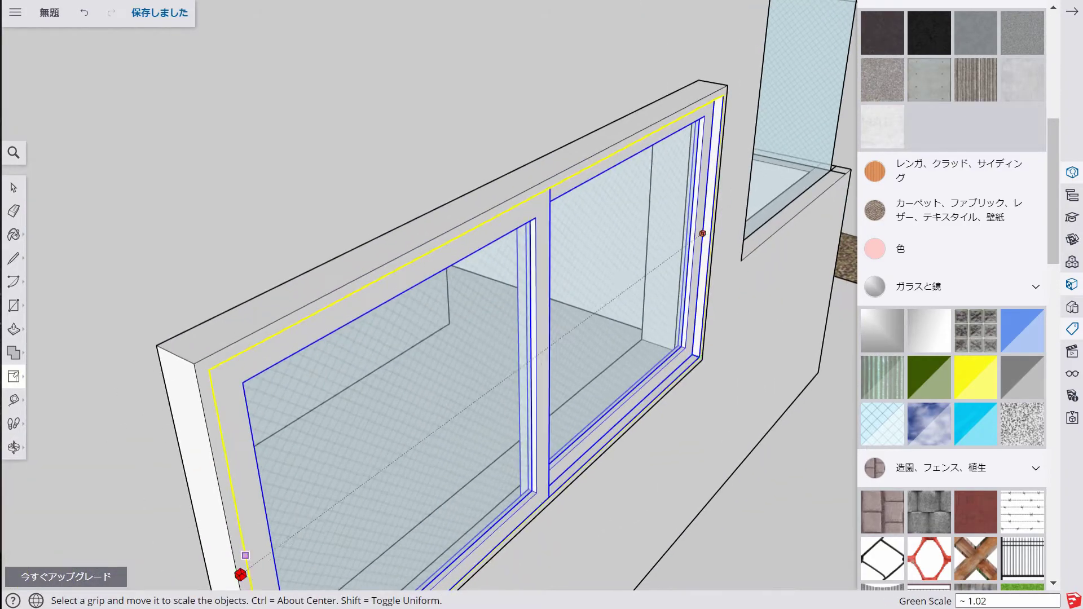
- Set the window 15 mm back into the wall, then deselect it
key("m")
scroll(687, 354, "up", 3)
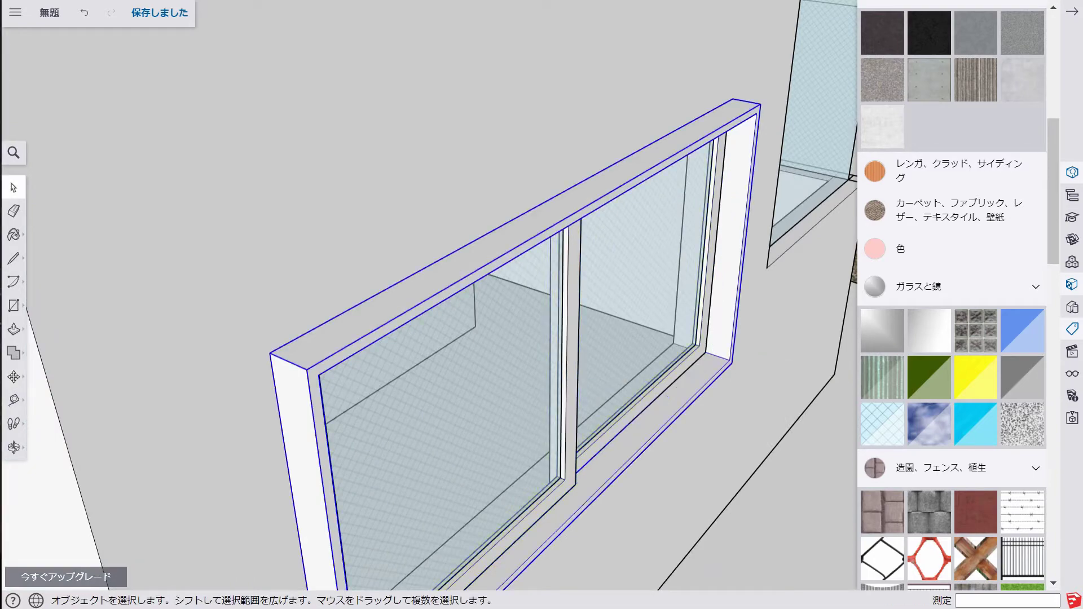
key("m")
middle_click_drag(668, 394, 472, 380)
scroll(502, 466, "up", 3)
scroll(493, 466, "up", 2)
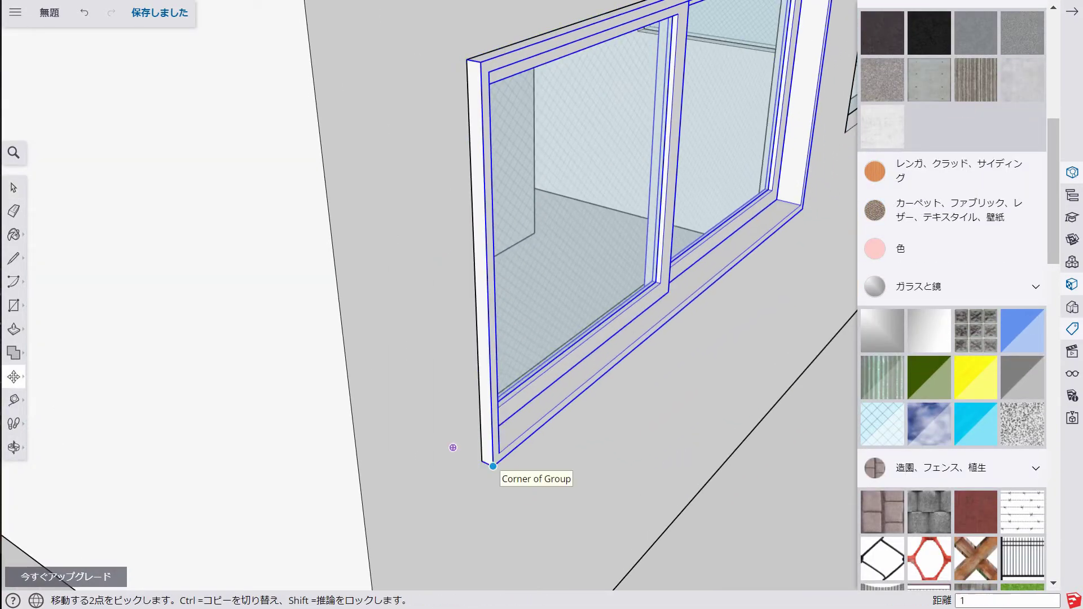
left_click_drag(493, 466, 584, 461)
right_click(570, 347)
left_click(597, 28)
scroll(507, 282, "down", 5)
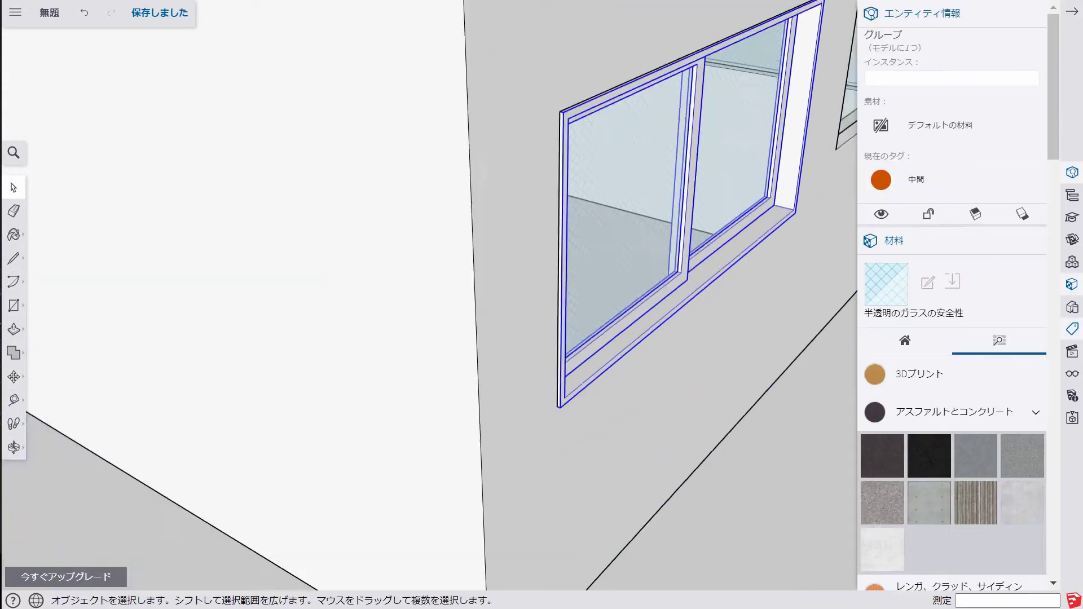
middle_click_drag(507, 282, 395, 254)
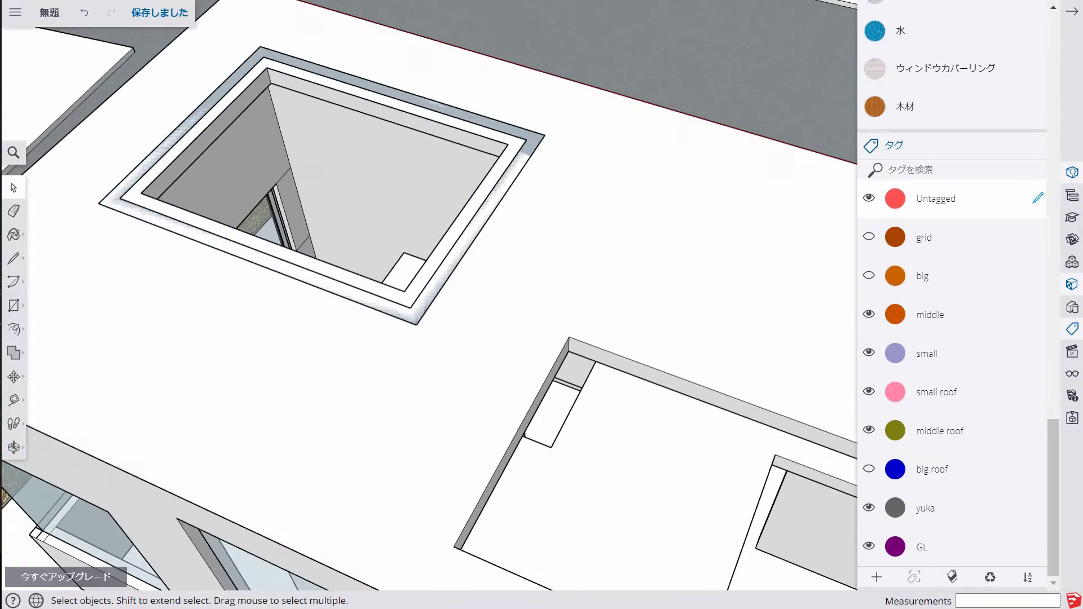
- Draw rectangles over the roof holes and open the skylight frame group to apply glass
right_click(215, 240)
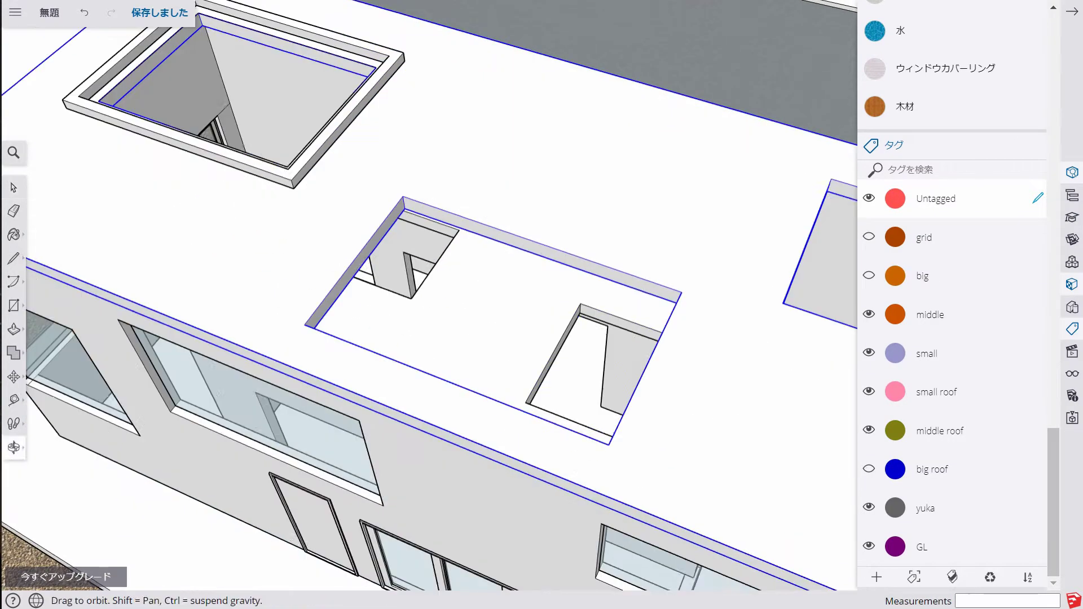
key("r")
left_click(402, 197)
left_click(607, 444)
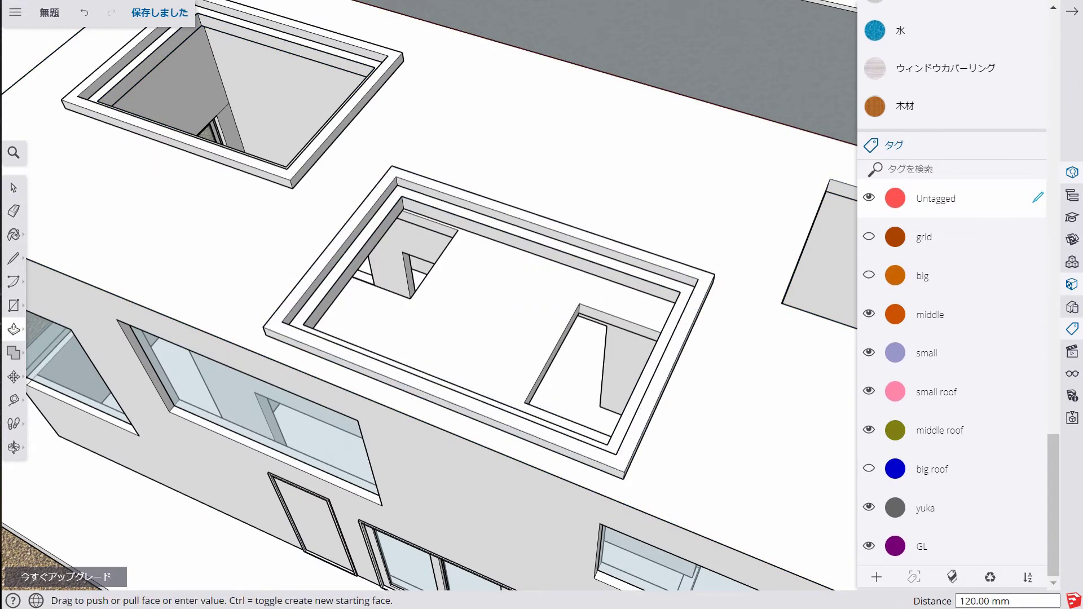
key("r")
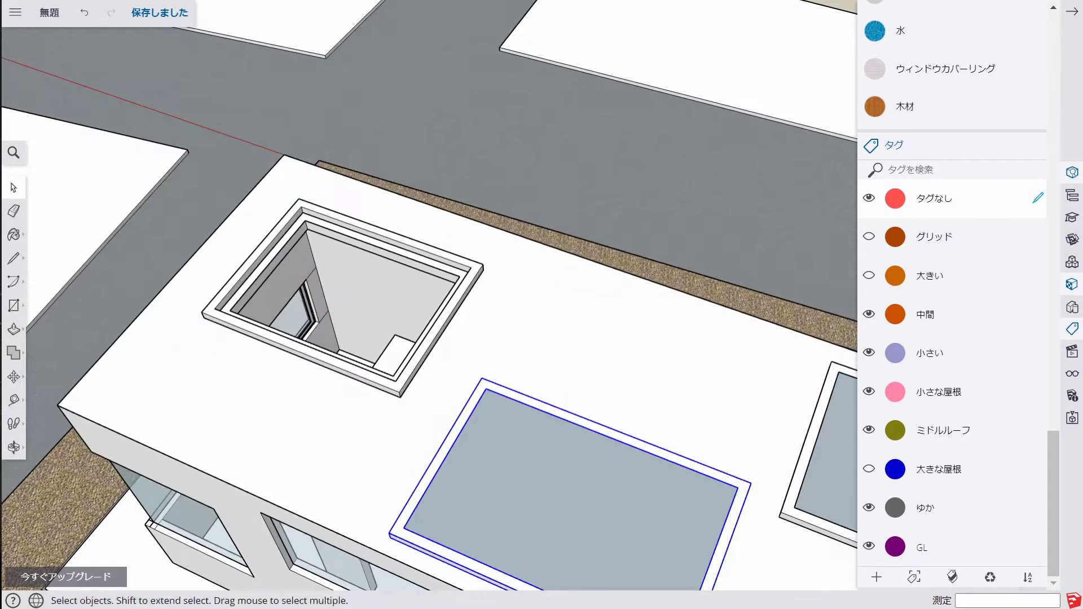
key("space")
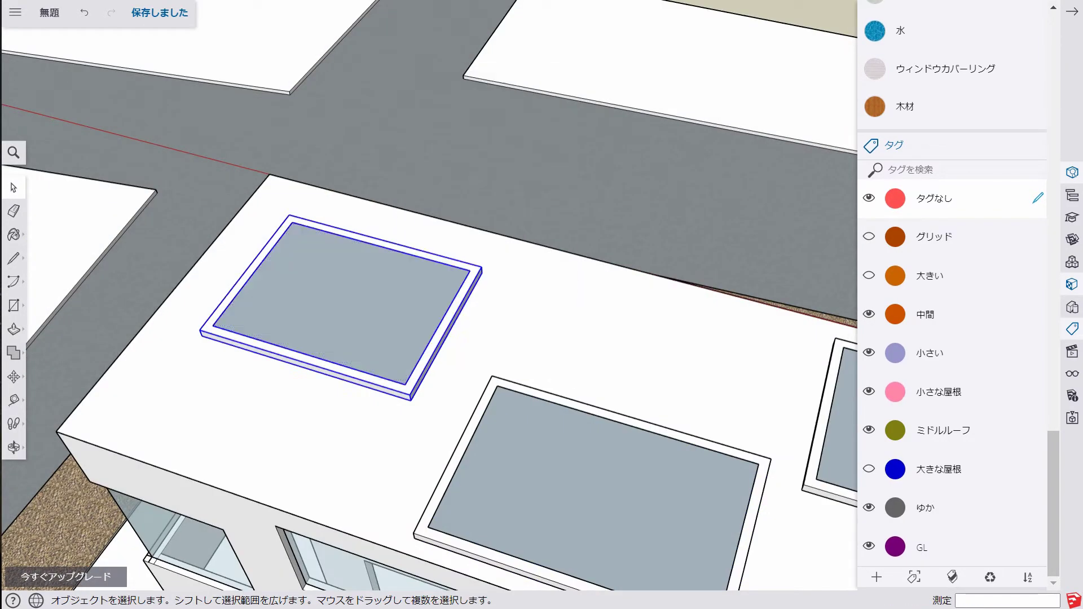
double_click(444, 336)
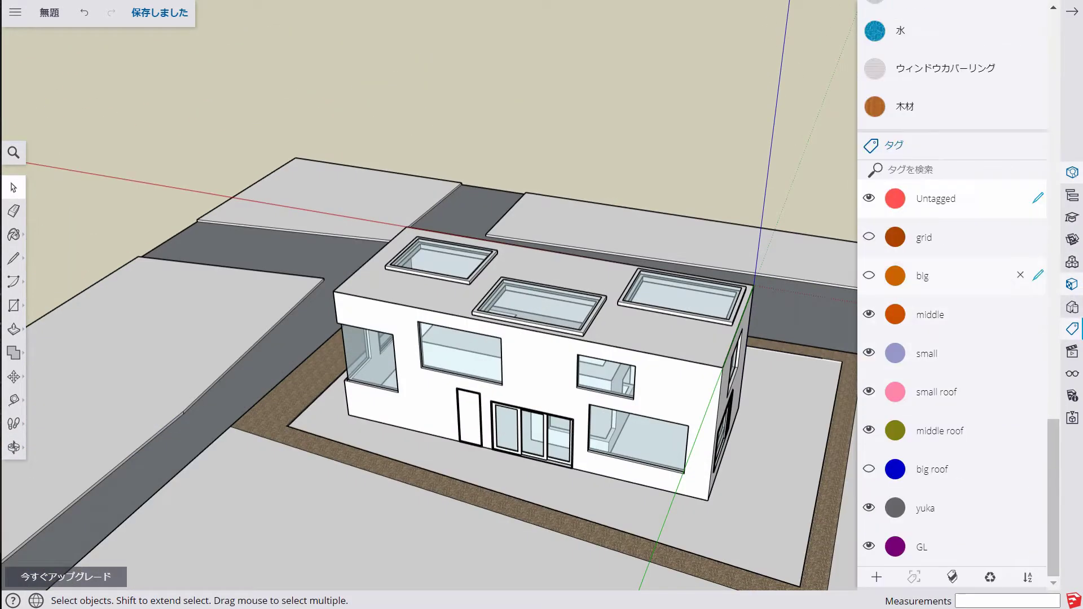
- Show the 'big' tag walls and start a guide from the middle block's wall corner
left_click(868, 276)
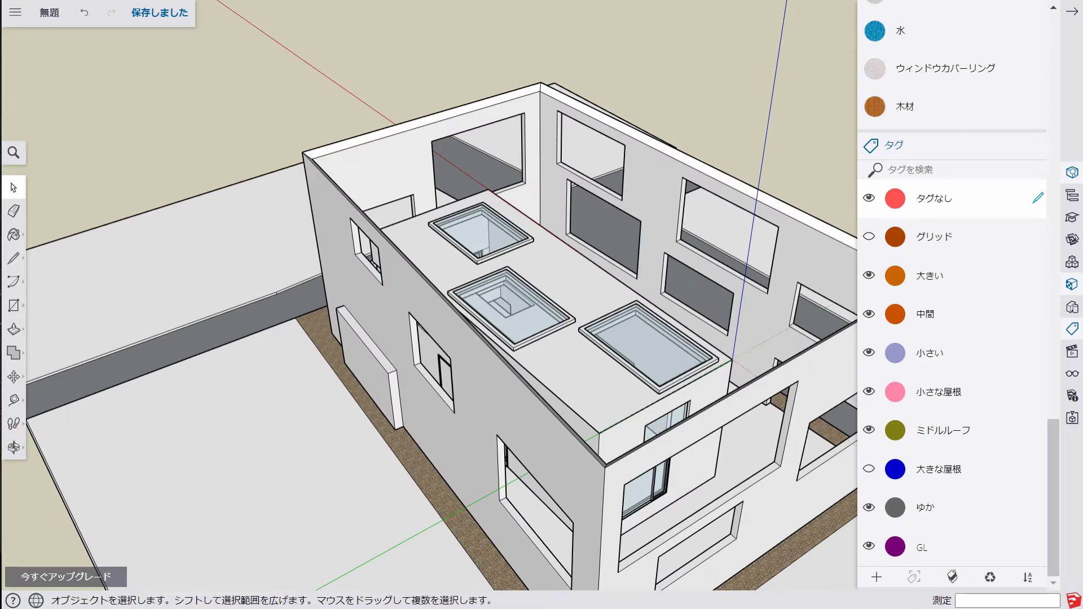
middle_click_drag(428, 304, 722, 236)
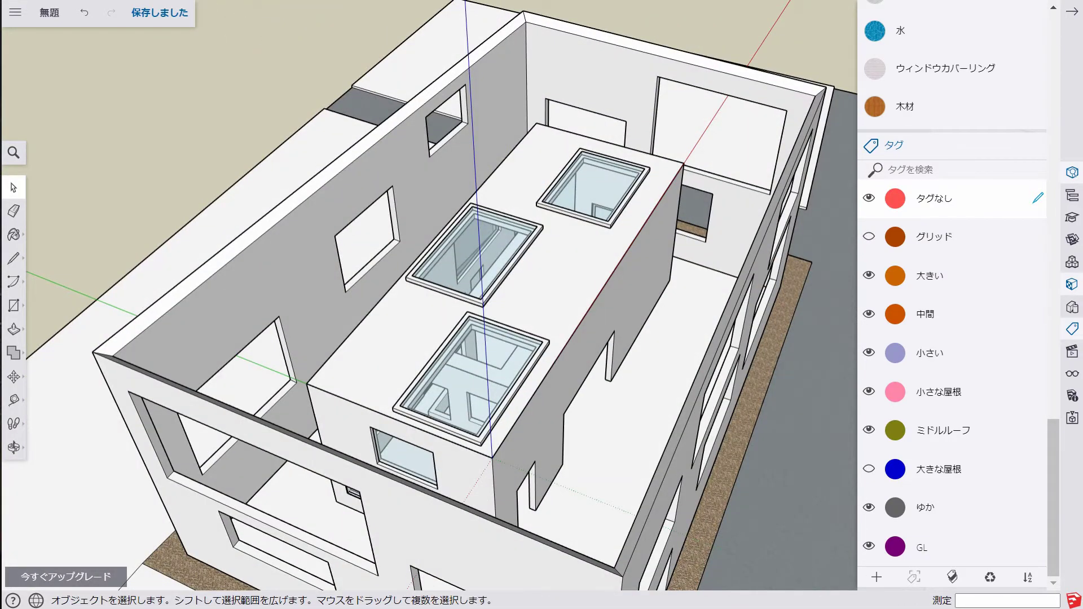
middle_click_drag(722, 237, 598, 271)
scroll(598, 271, "up", 3)
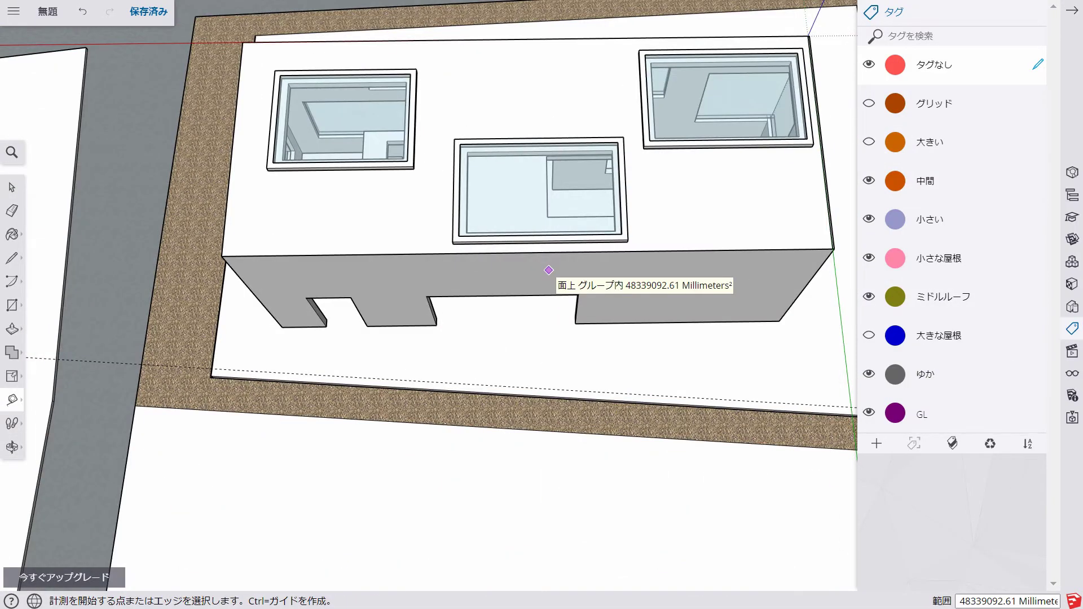
middle_click_drag(548, 270, 316, 431)
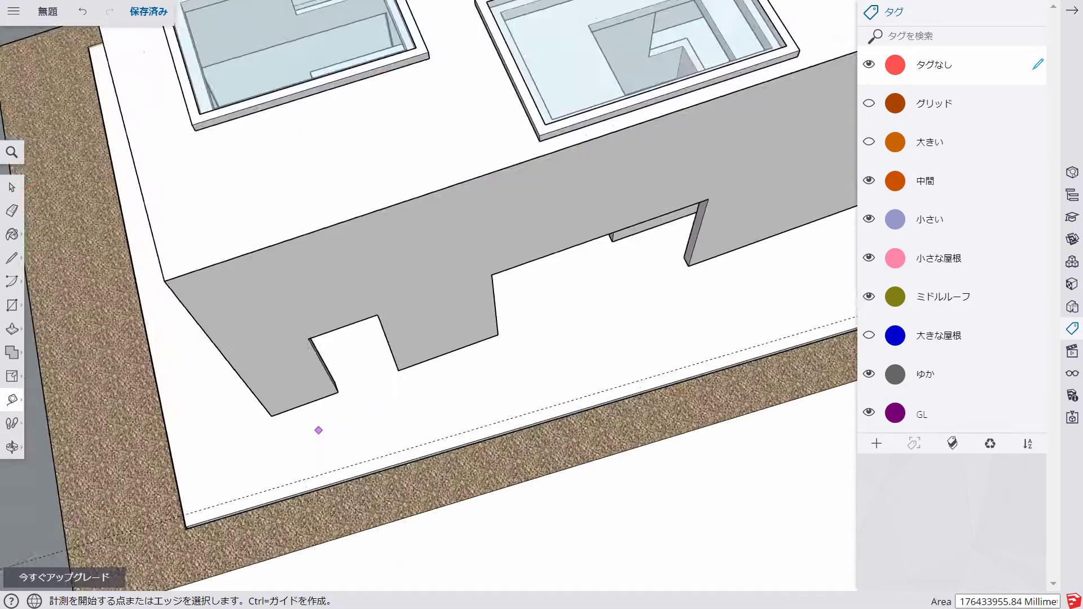
left_click(298, 501)
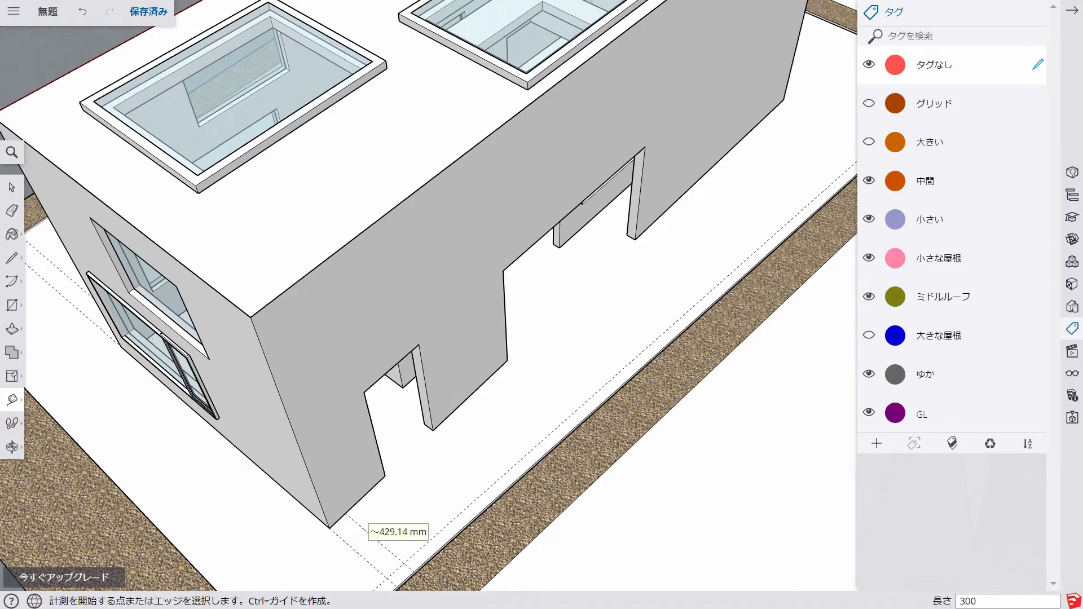
- Place an offset guide line along the slab beside the long wall
left_click(345, 516)
mouse_move(345, 516)
middle_mouse_down()
mouse_move(684, 312)
mouse_move(67, 309)
middle_mouse_up()
key("Return")
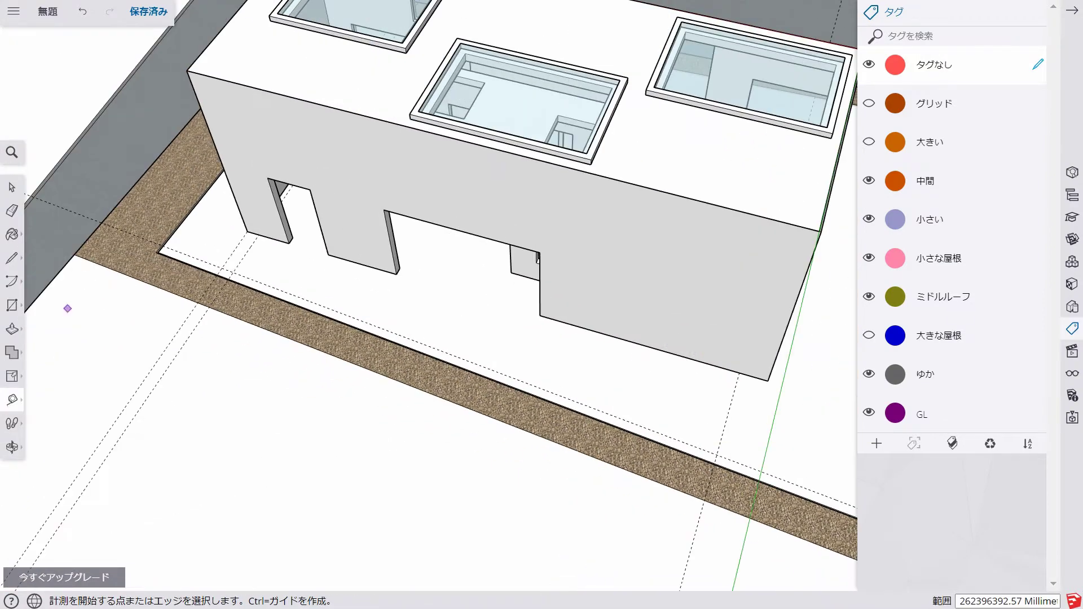
scroll(237, 266, "up", 3)
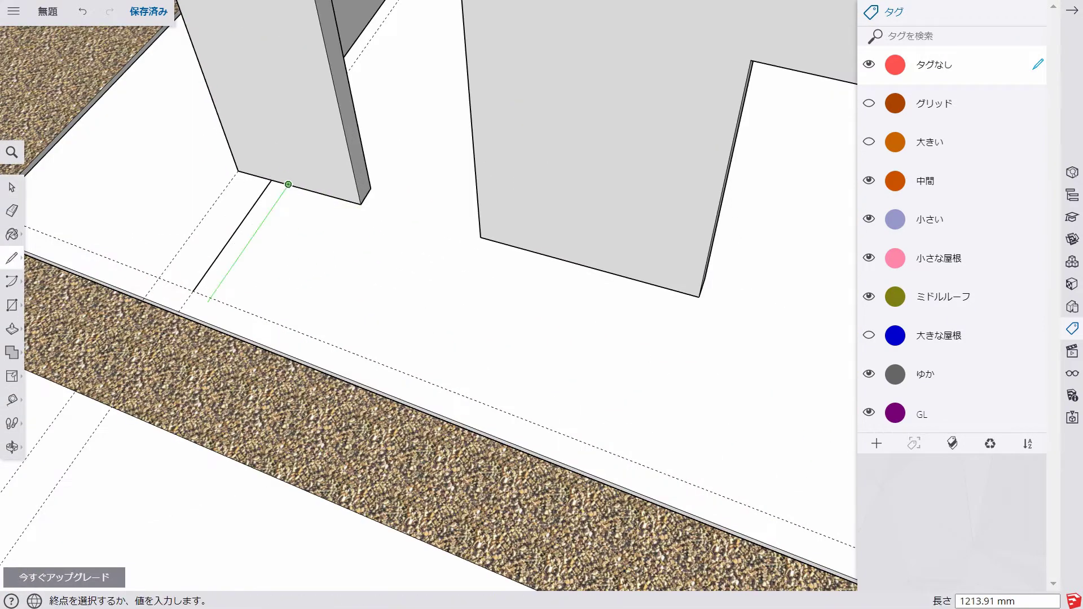
scroll(218, 301, "up", 2)
scroll(206, 294, "up", 2)
scroll(292, 326, "up", 2)
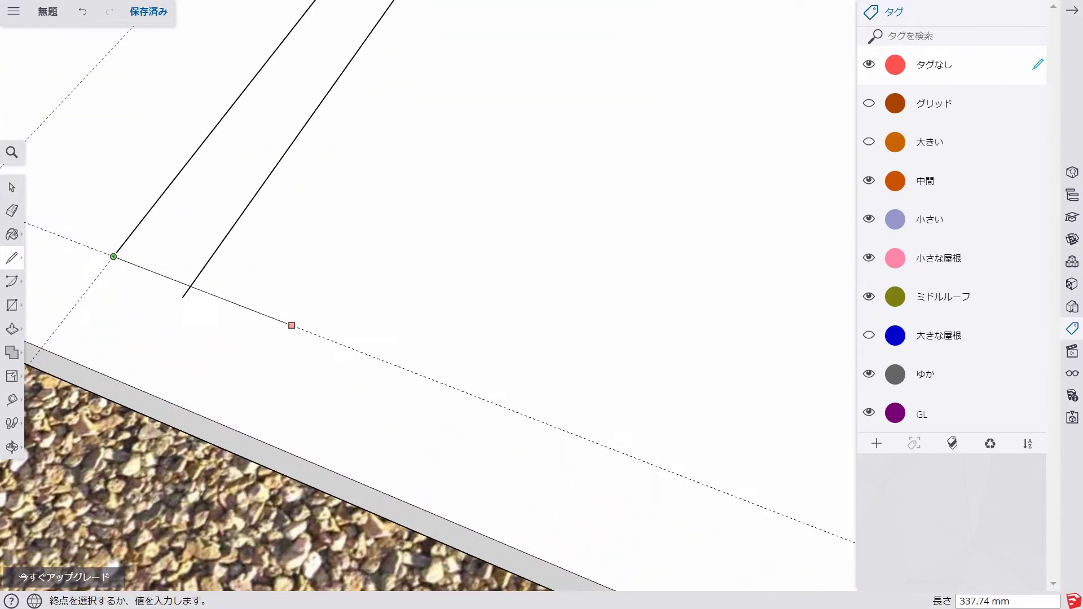
scroll(236, 321, "down", 3)
key("space")
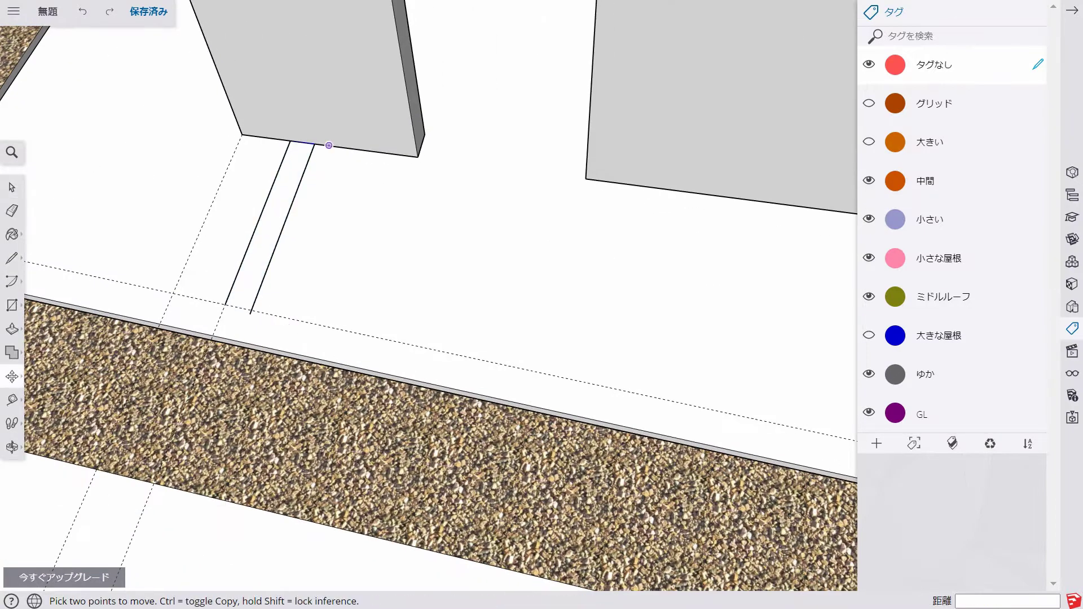
- Draw a rectangle between the guides and extrude it into an upright end panel
left_click(329, 145)
scroll(339, 80, "up", 1)
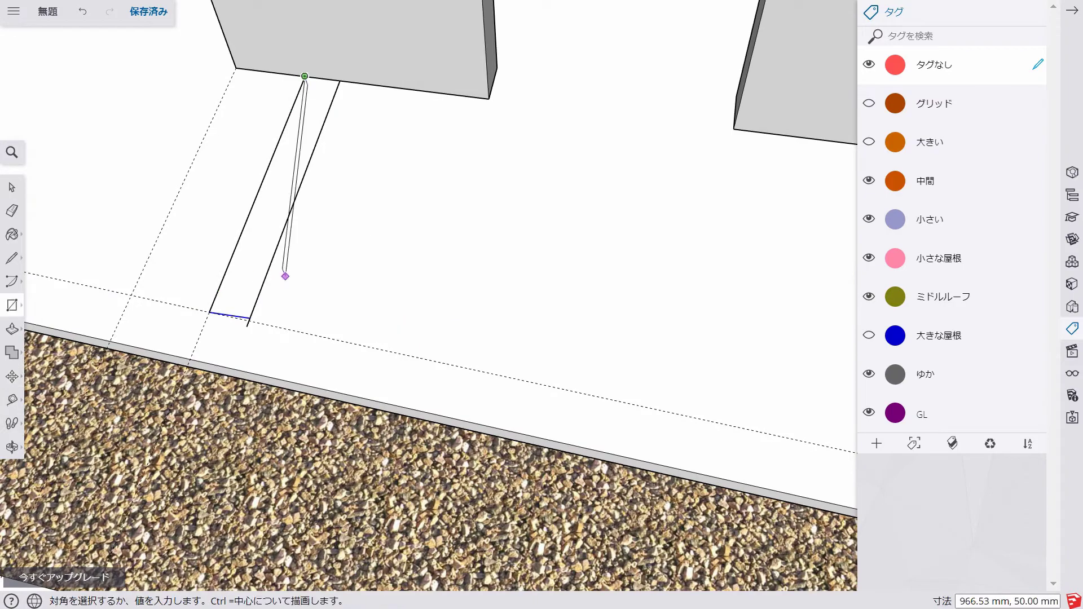
left_click(285, 276)
key("space")
key("p")
right_click(230, 232)
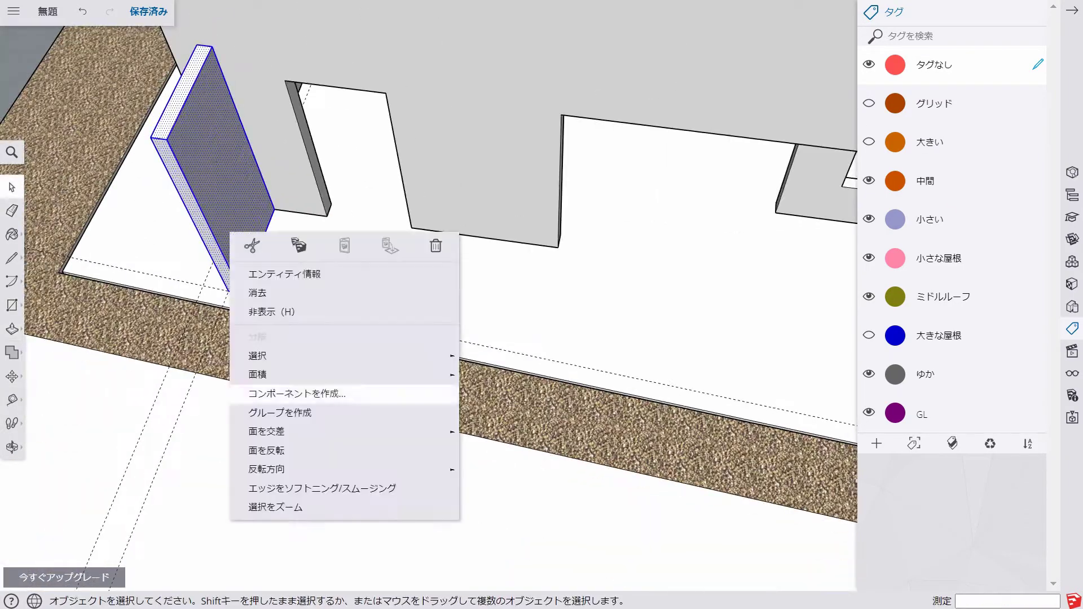
- Copy the end panel to the other end of the counter
key("m")
key("ctrl")
left_click(215, 237)
left_click(561, 445)
scroll(564, 339, "down", 3)
- Draw the long top slab across the panels and extrude it 150 mm thick
key("p")
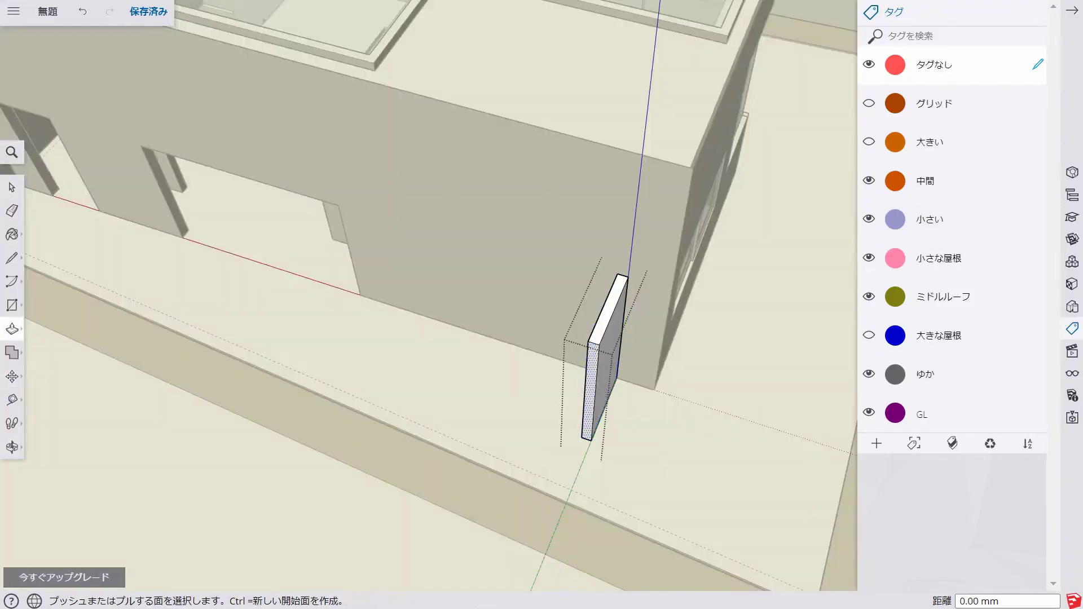
key("space")
scroll(260, 257, "down", 5)
scroll(261, 258, "up", 2)
scroll(260, 257, "up", 3)
key("r")
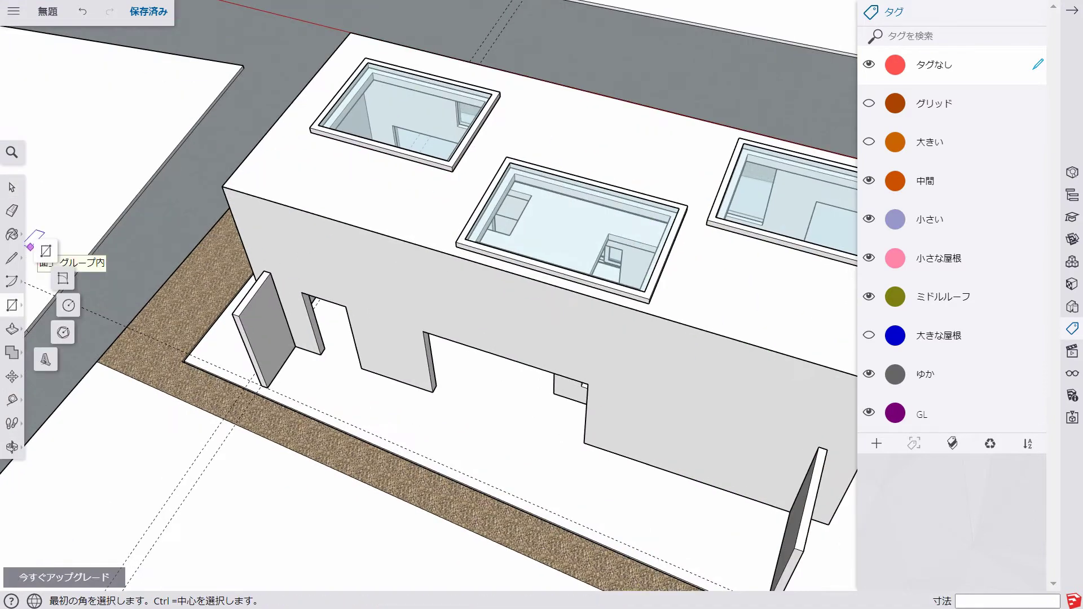
left_click(795, 548)
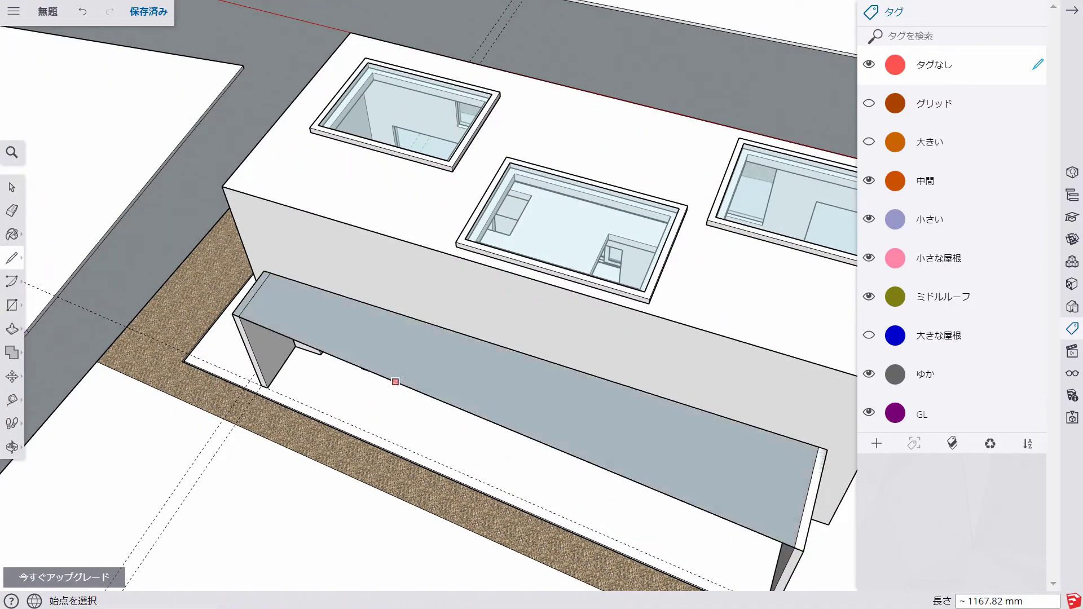
middle_click_drag(794, 547, 429, 358)
key("p")
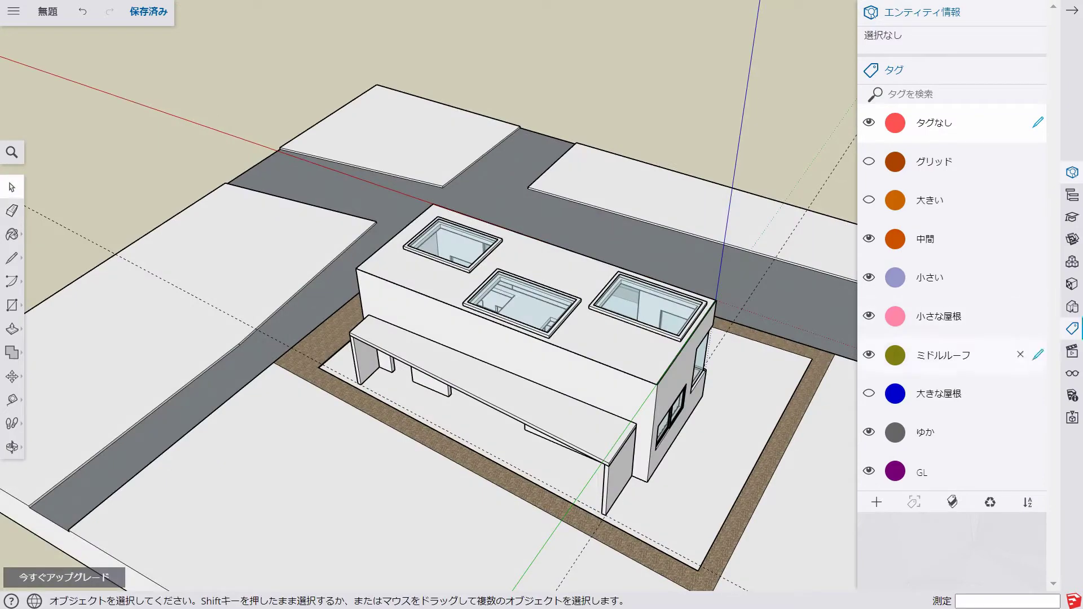
- Delete the front slab, measure the white panel and extrude it
key("Delete")
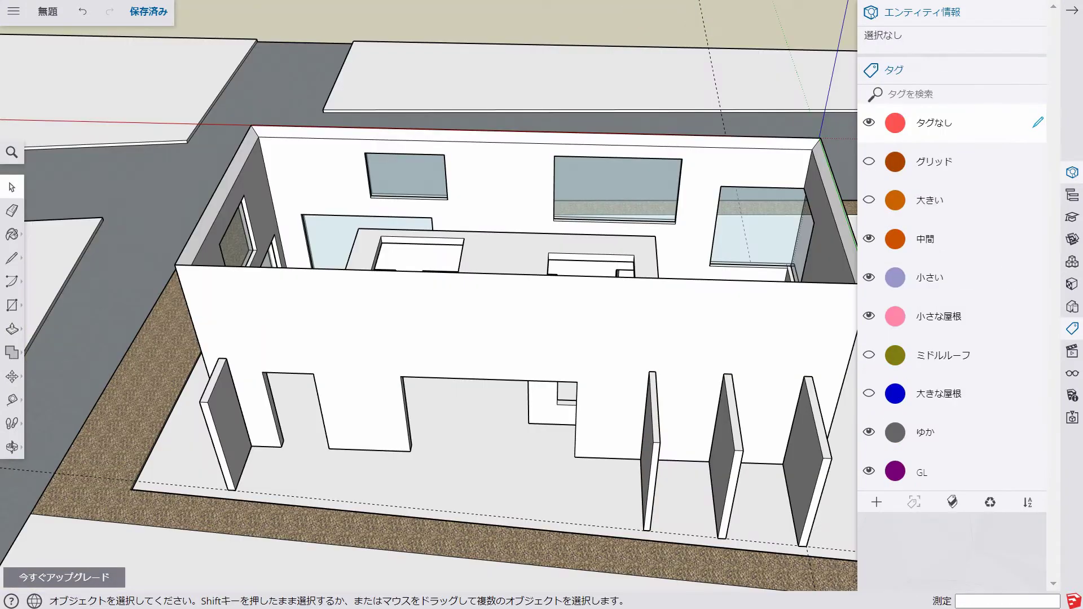
middle_click_drag(733, 169, 797, 84)
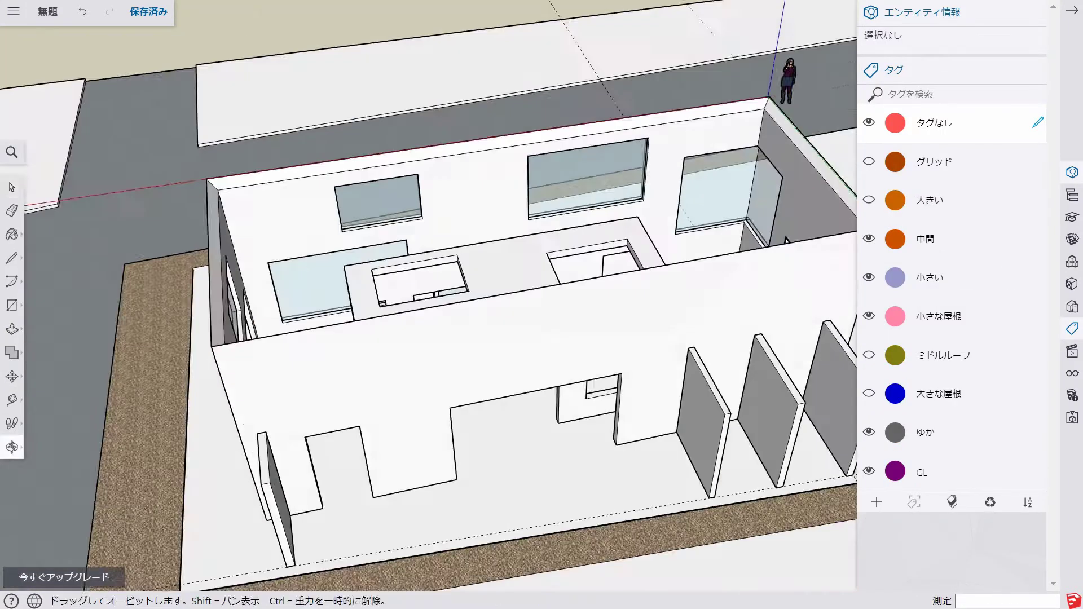
scroll(614, 348, "up", 5)
key("r")
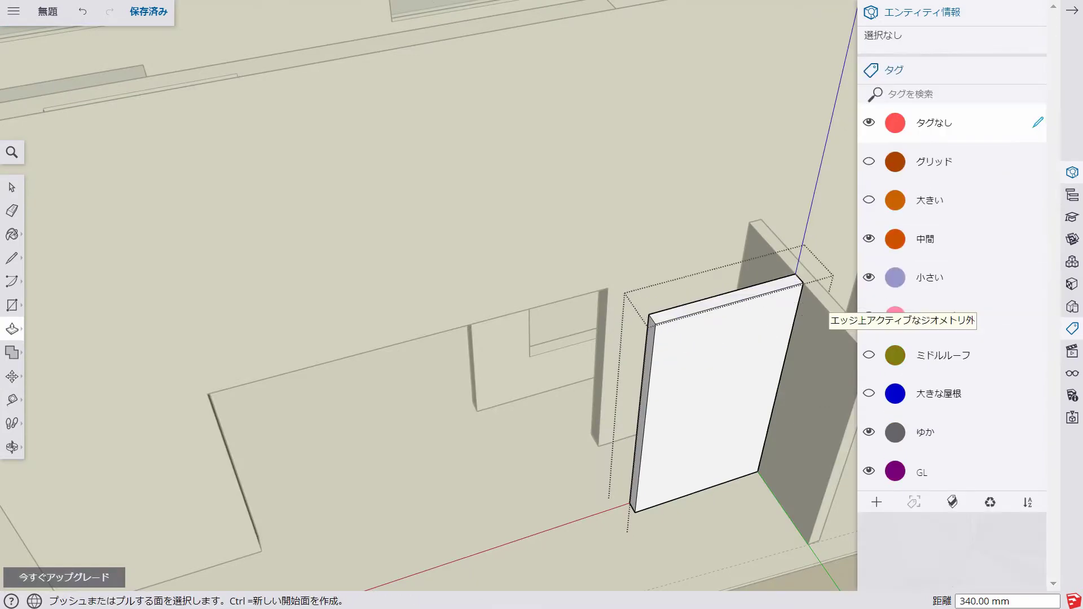
key("t")
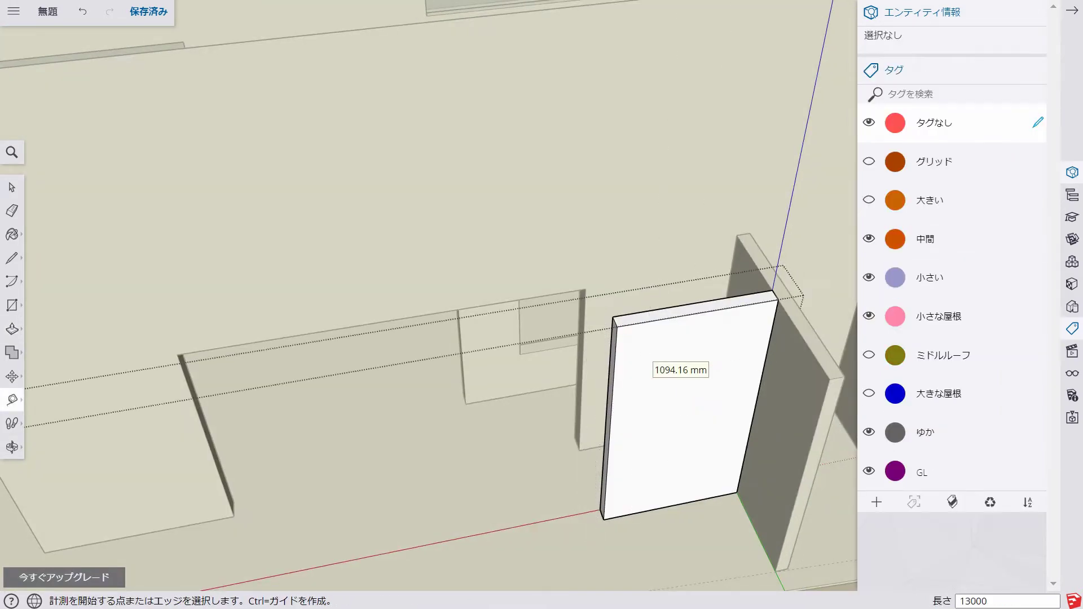
mouse_move(680, 369)
middle_mouse_down()
mouse_move(649, 361)
mouse_move(637, 394)
middle_mouse_up()
key("p")
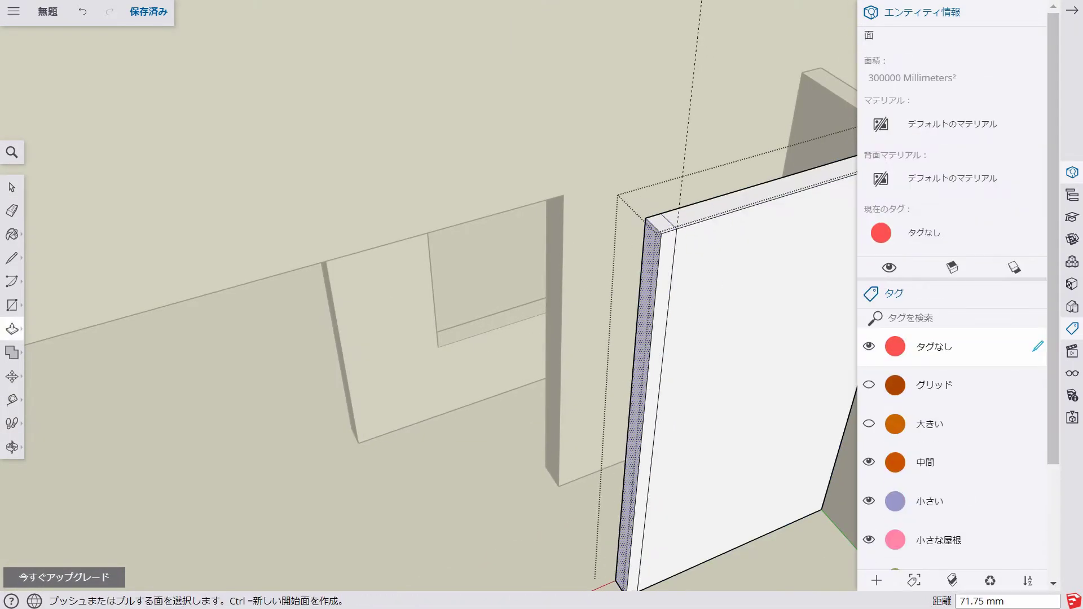
scroll(734, 366, "down", 3)
mouse_move(564, 366)
middle_mouse_down()
mouse_move(564, 282)
mouse_move(592, 254)
mouse_move(575, 338)
middle_mouse_up()
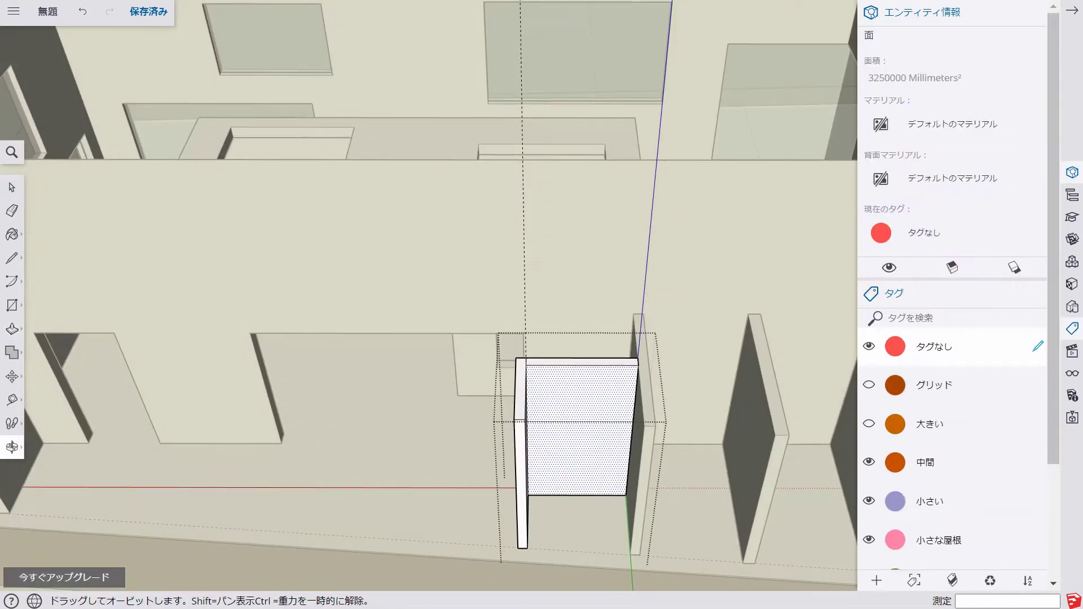
scroll(620, 499, "up", 2)
- Cut a notch into the panel and copy it to form a partition pair
key("r")
key("p")
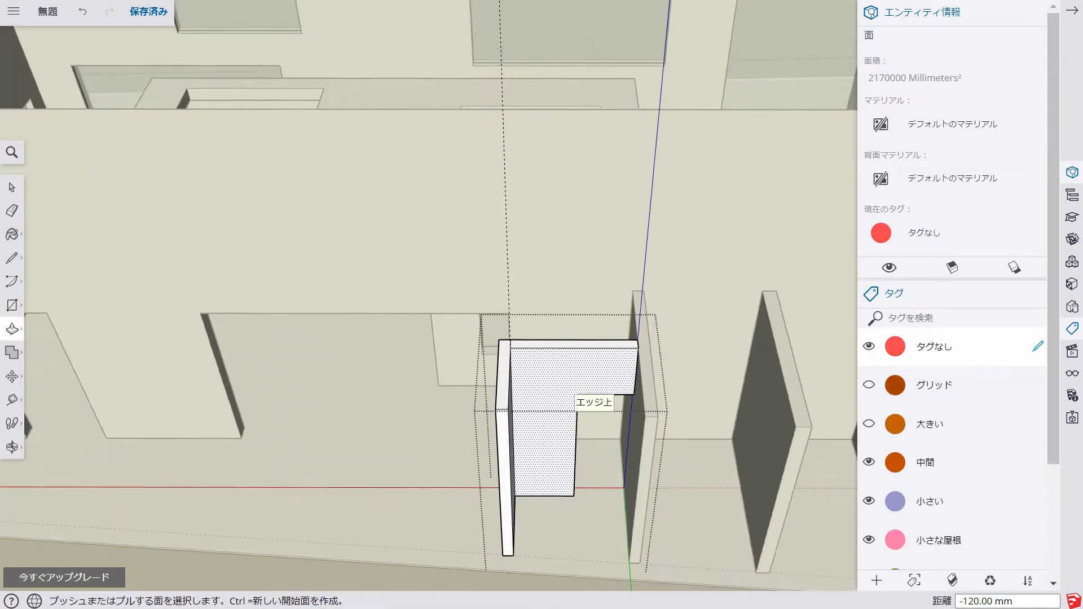
middle_click_drag(592, 395, 676, 316)
scroll(703, 282, "up", 3)
key("m")
key("p")
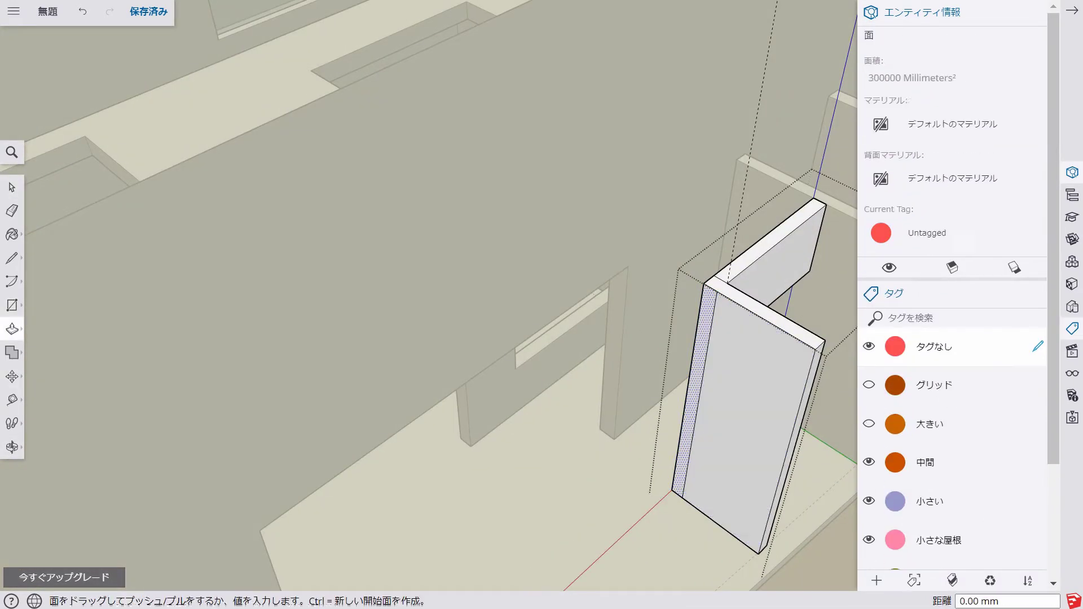
scroll(705, 367, "down", 3)
key("space")
scroll(564, 338, "down", 2)
left_click(542, 406)
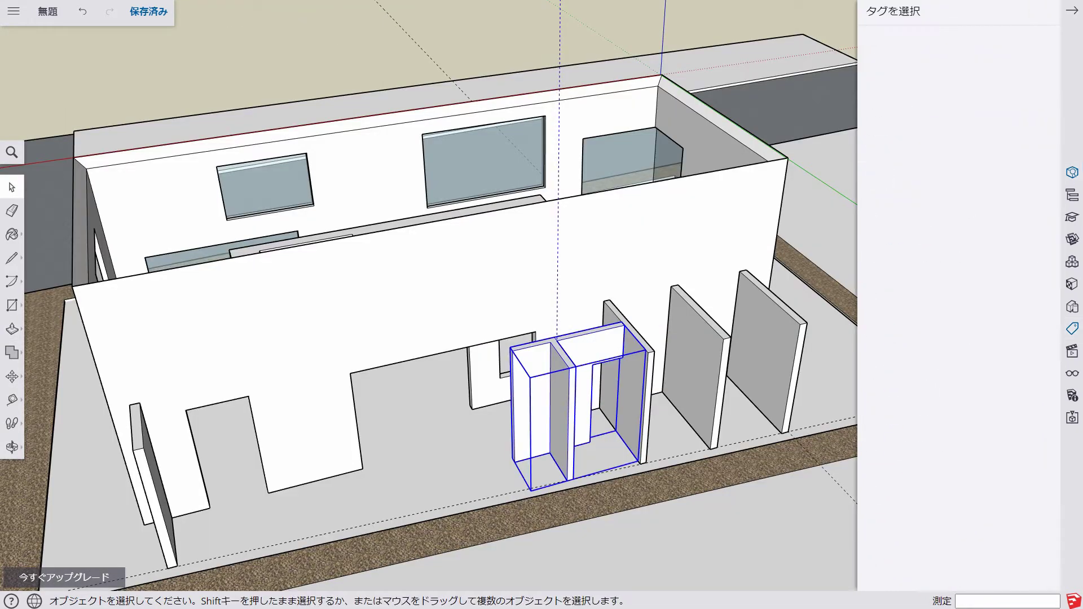
- Save the model, overwriting the newer saved version
key("ctrl+s")
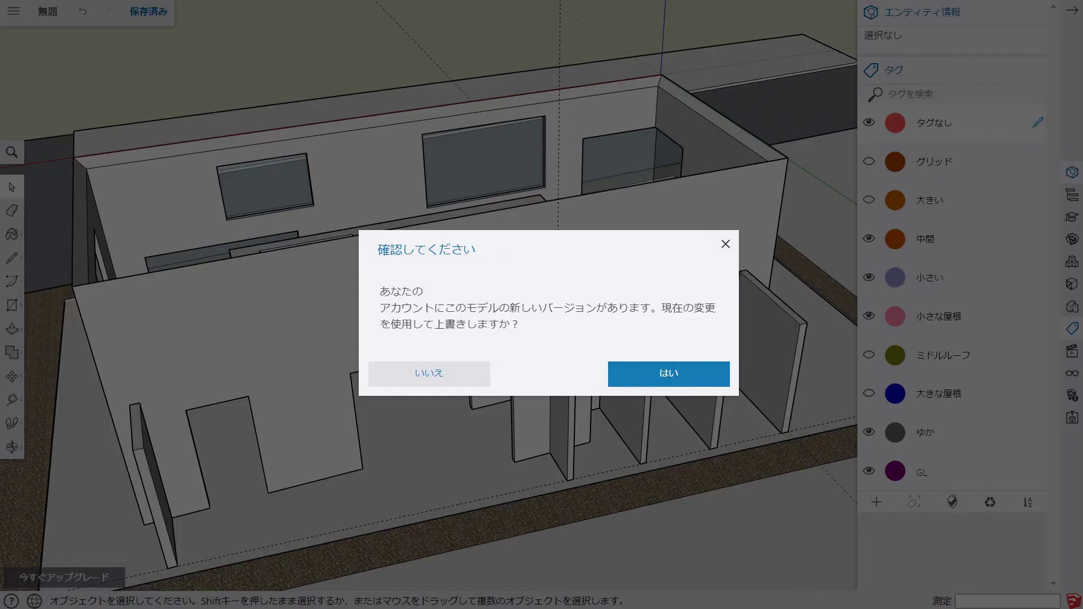
key("Return")
mouse_move(508, 339)
middle_mouse_down()
mouse_move(395, 316)
mouse_move(462, 304)
middle_mouse_up()
scroll(429, 293, "up", 4)
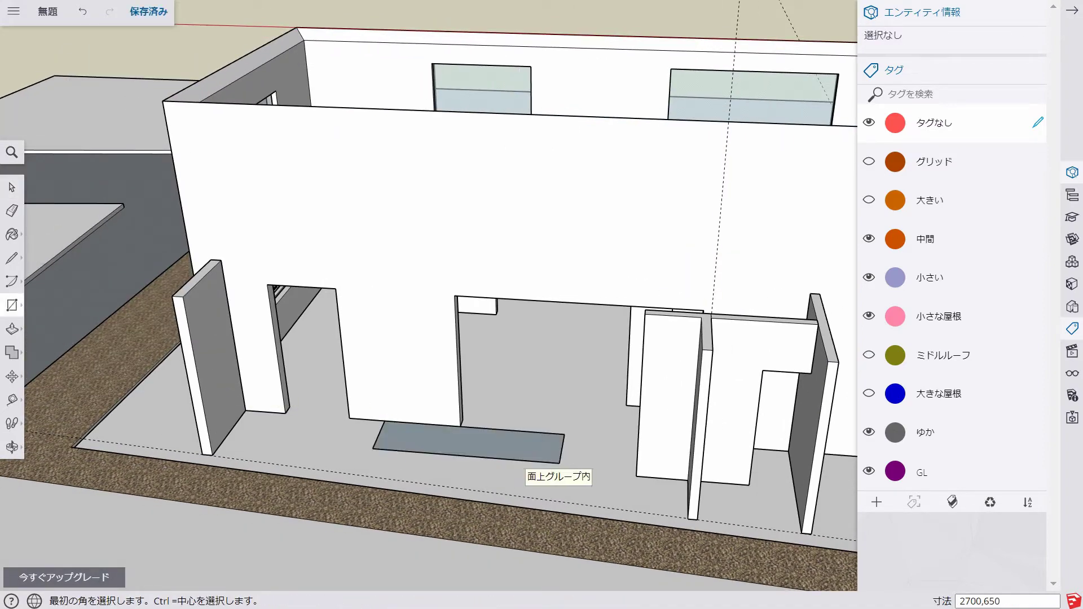
- Raise the floor rectangle 800 mm into a counter block
key("p")
double_click(508, 451)
scroll(468, 429, "up", 4)
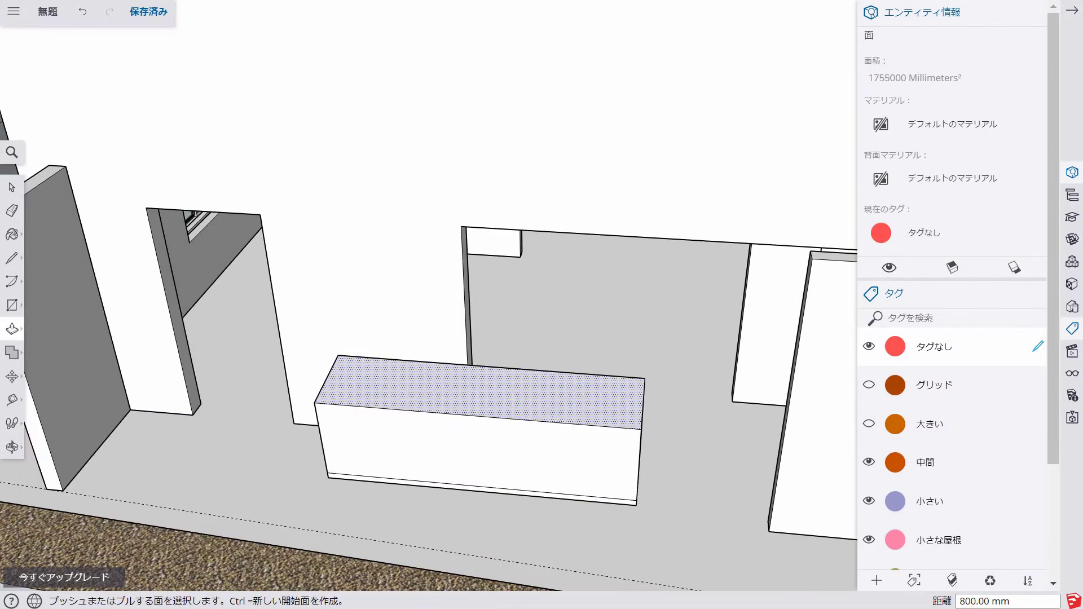
scroll(468, 429, "up", 3)
mouse_move(468, 428)
middle_mouse_down()
mouse_move(429, 394)
mouse_move(632, 417)
middle_mouse_up()
- Sink a basin into the counter top and draw the cooktop's burner circles
key("r")
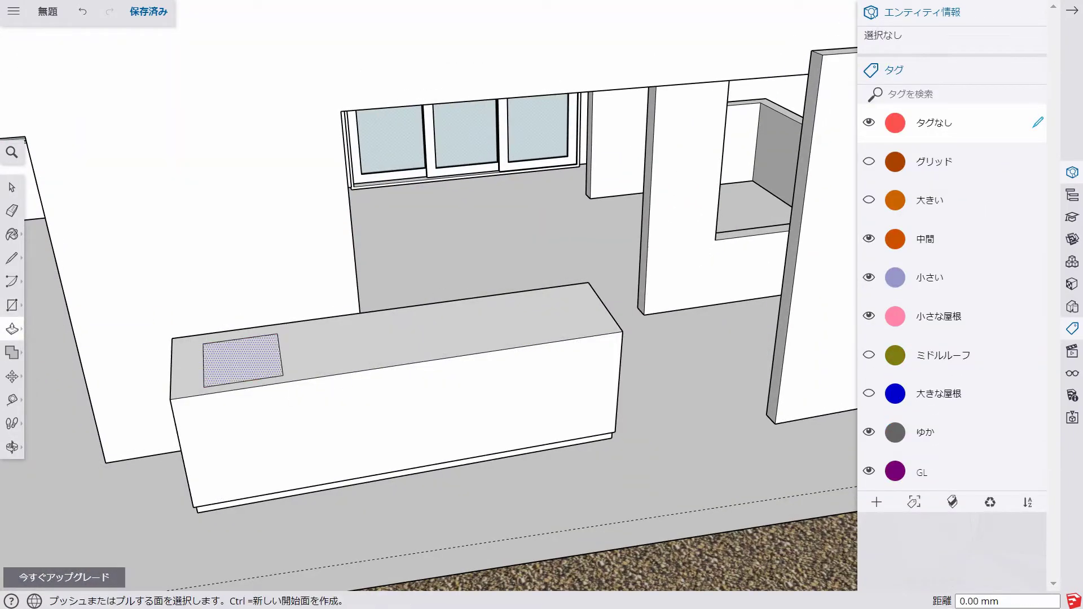
left_click(442, 314)
key("space")
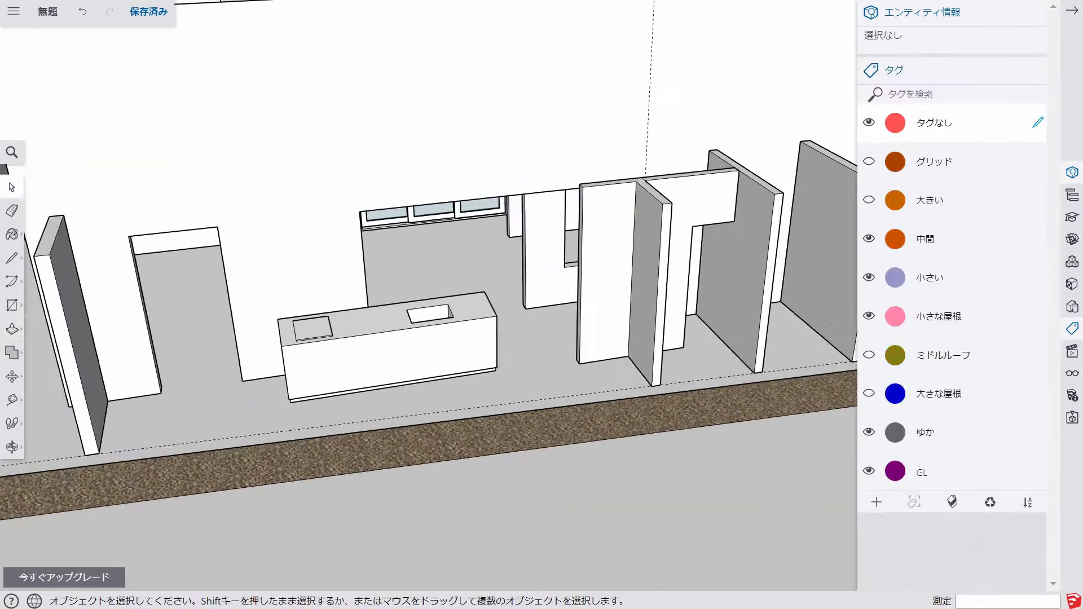
key("c")
scroll(299, 335, "up", 3)
scroll(294, 336, "up", 3)
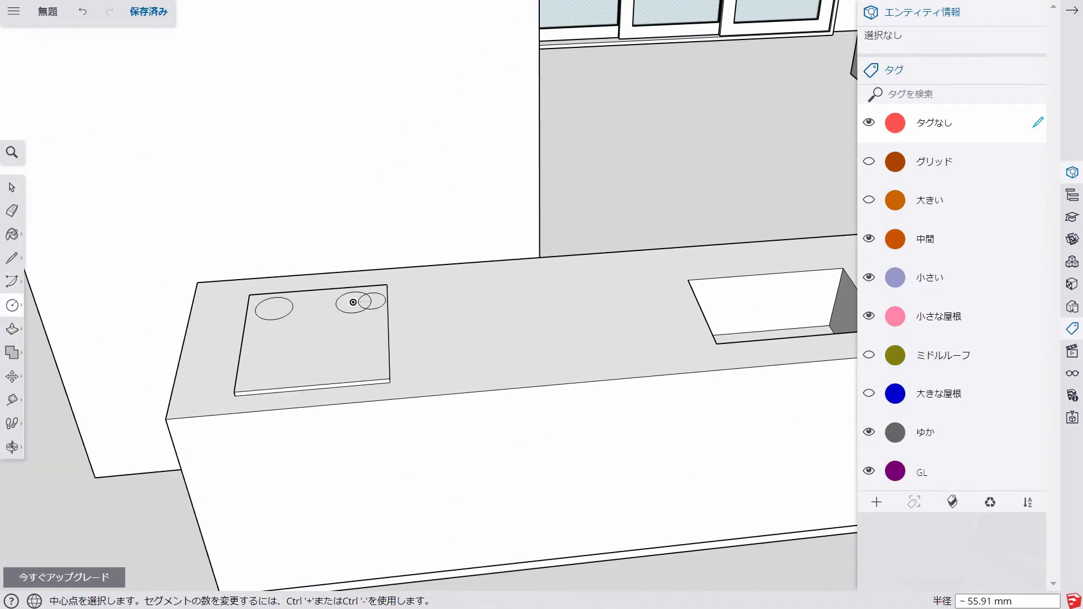
key("m")
middle_click_drag(278, 357, 378, 370)
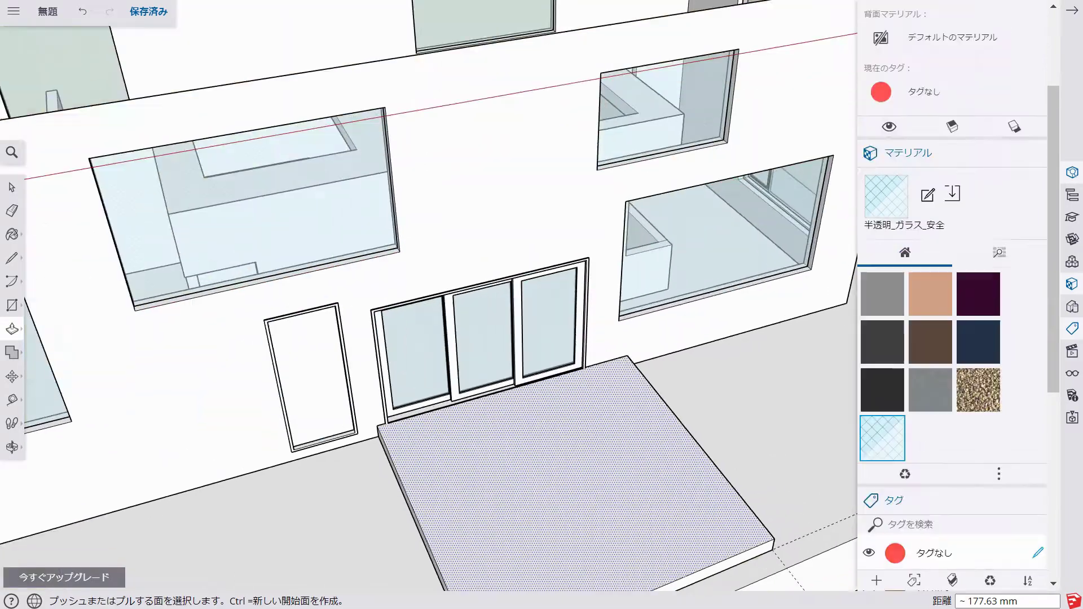
- Offset the slab face 100 mm inward and raise the border strip 50 mm
scroll(429, 297, "down", 5)
middle_click_drag(429, 296, 564, 305)
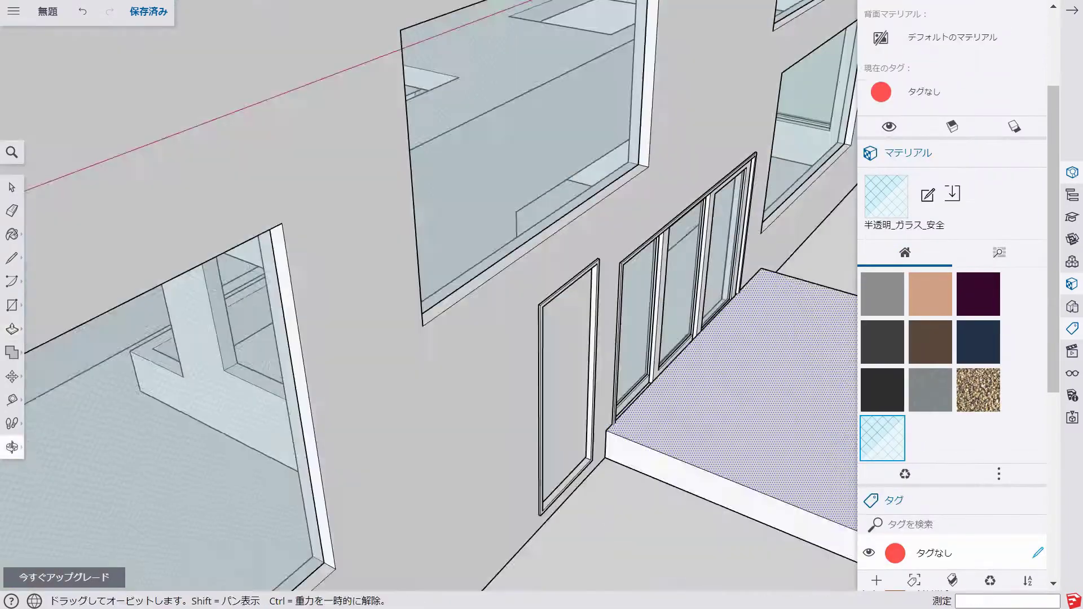
scroll(429, 296, "up", 4)
middle_click_drag(429, 296, 508, 304)
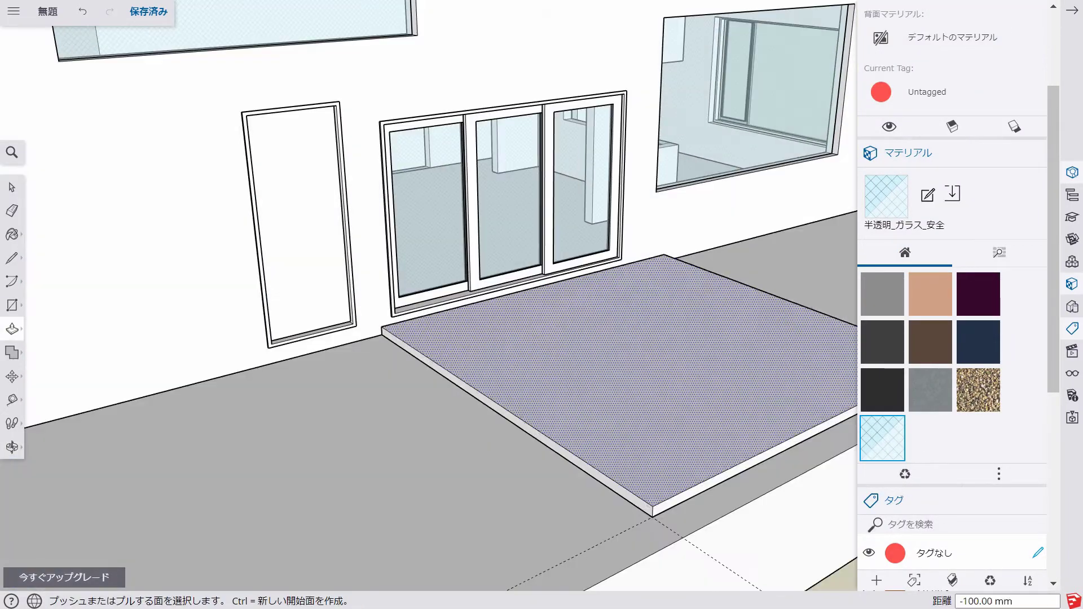
type("f100")
key("Return")
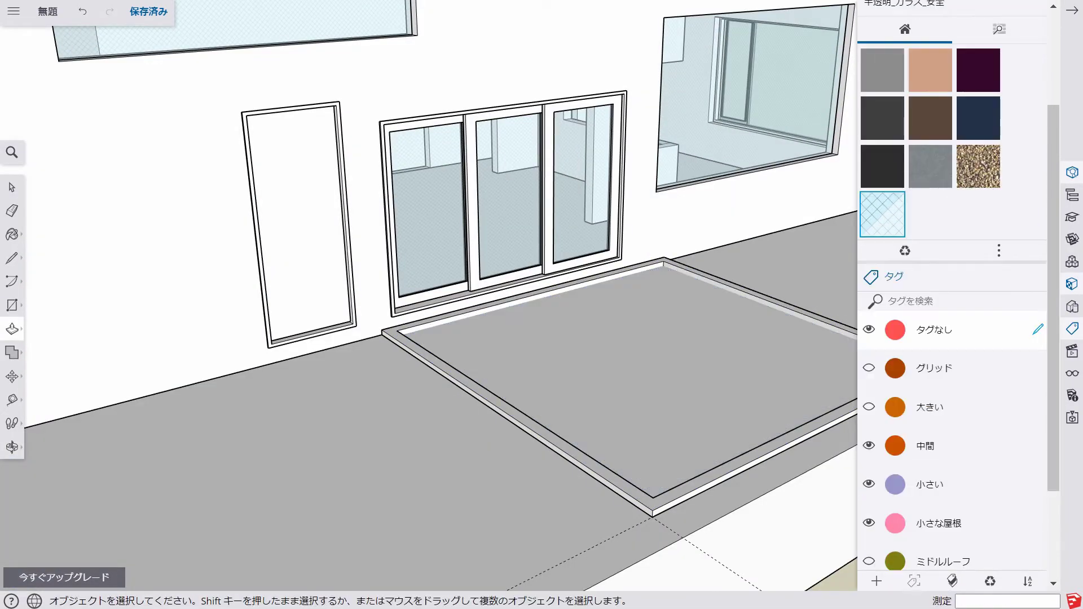
scroll(428, 296, "up", 5)
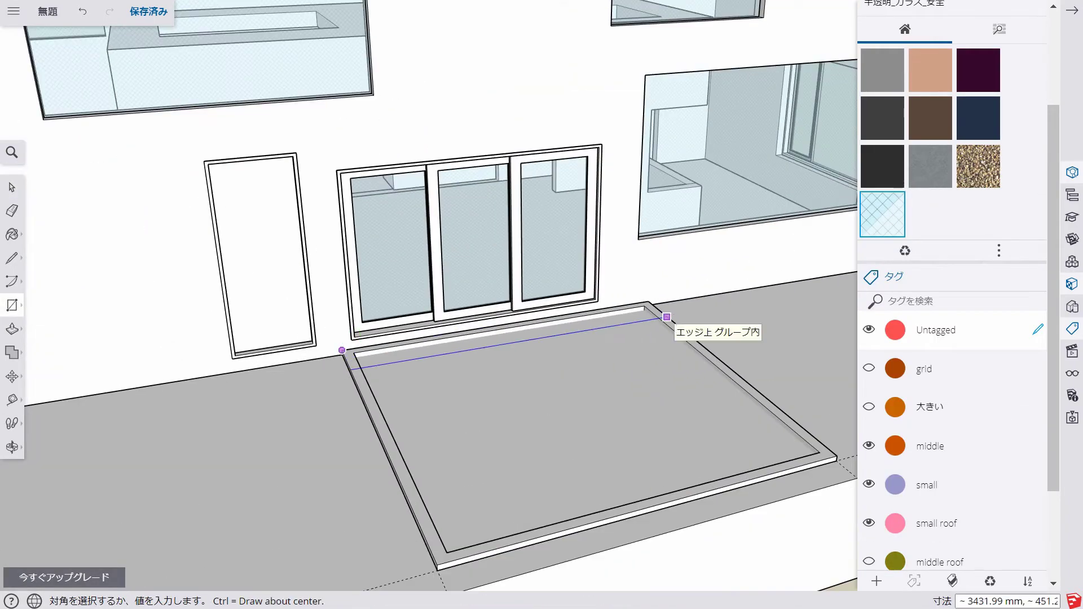
type("p50")
key("Return")
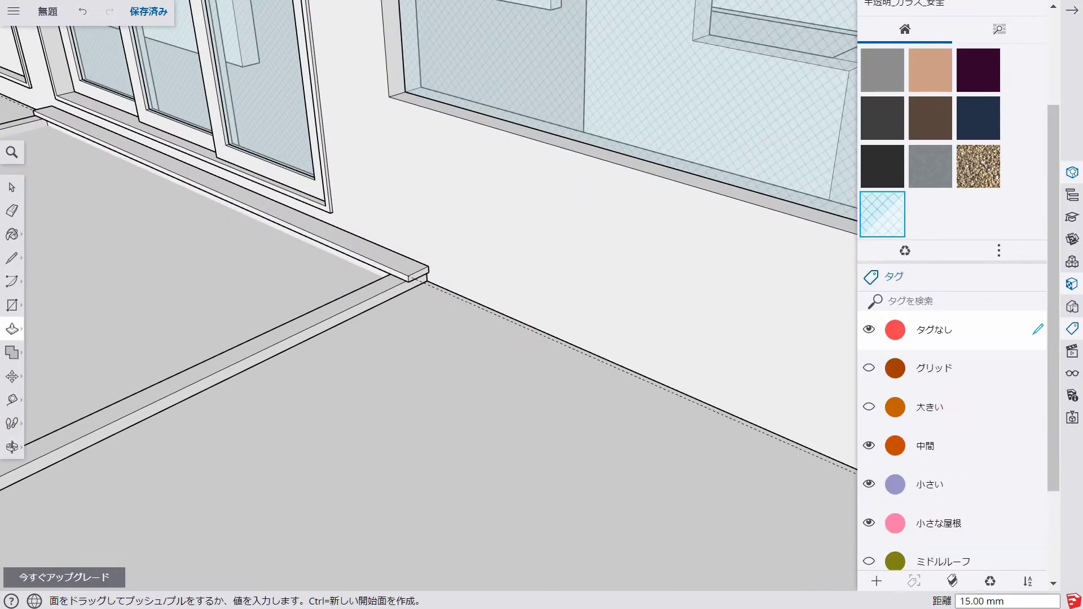
- Group the border strip along the sliding doors and pick its corner for copying
key("space")
triple_click(417, 277)
right_click(417, 276)
left_click(455, 454)
key("m")
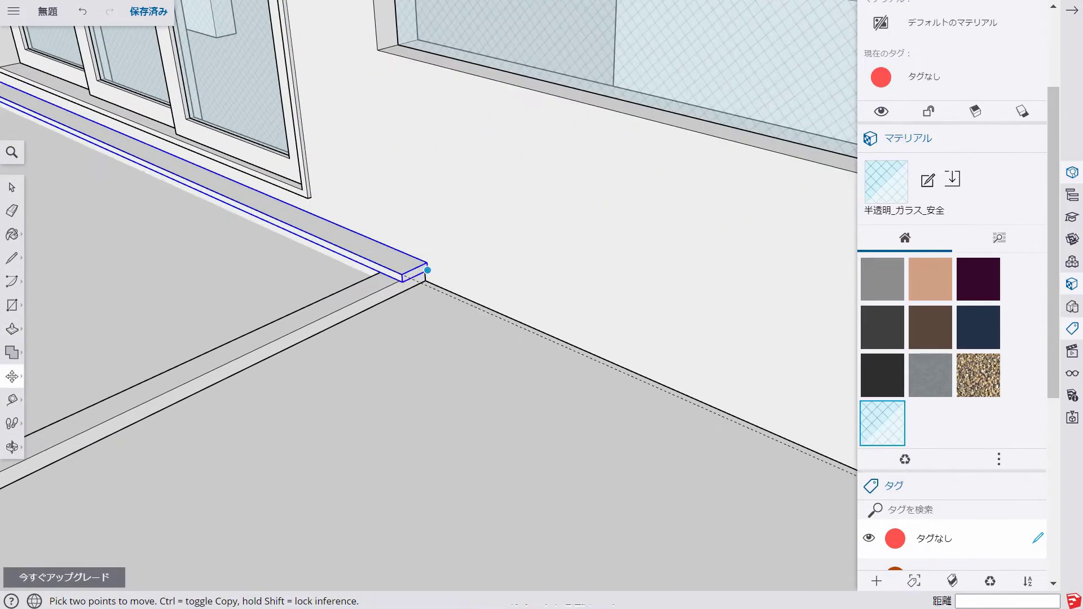
left_click(417, 276)
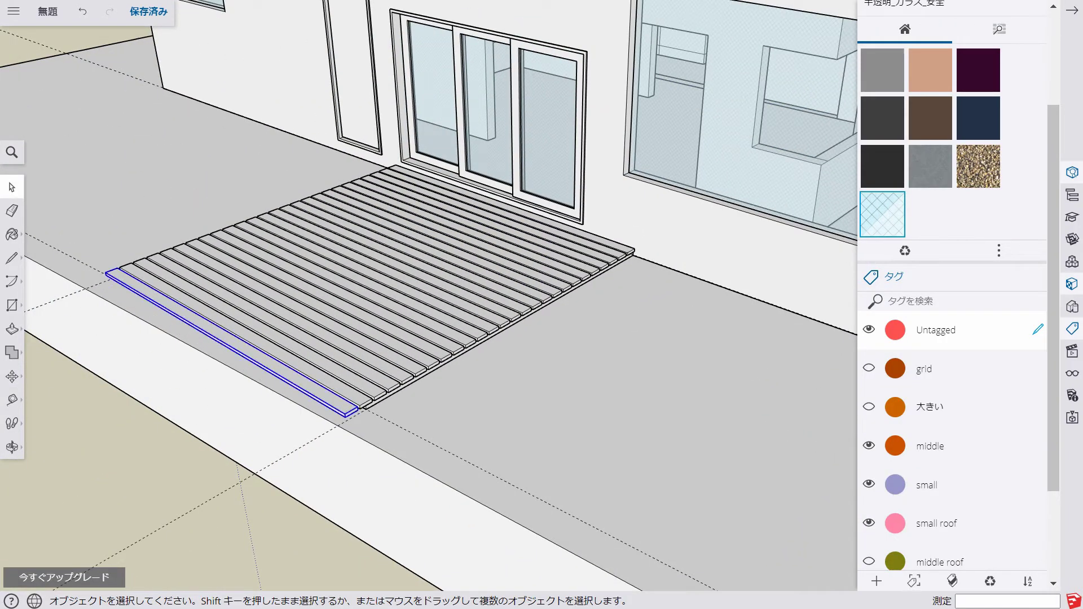
- Copy the board group across the slab with Move plus Ctrl to form the deck
mouse_move(429, 338)
middle_mouse_down()
mouse_move(507, 315)
mouse_move(428, 294)
middle_mouse_up()
scroll(390, 479, "up", 2)
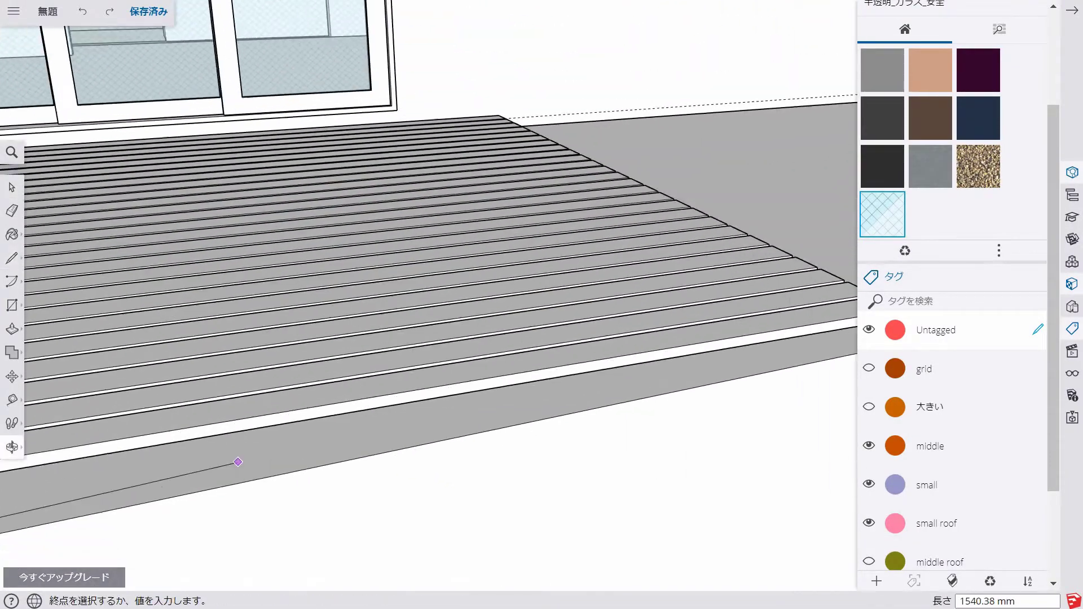
middle_click_drag(433, 585, 586, 491)
key("m")
left_click(360, 467)
key("ctrl")
scroll(433, 426, "down", 3)
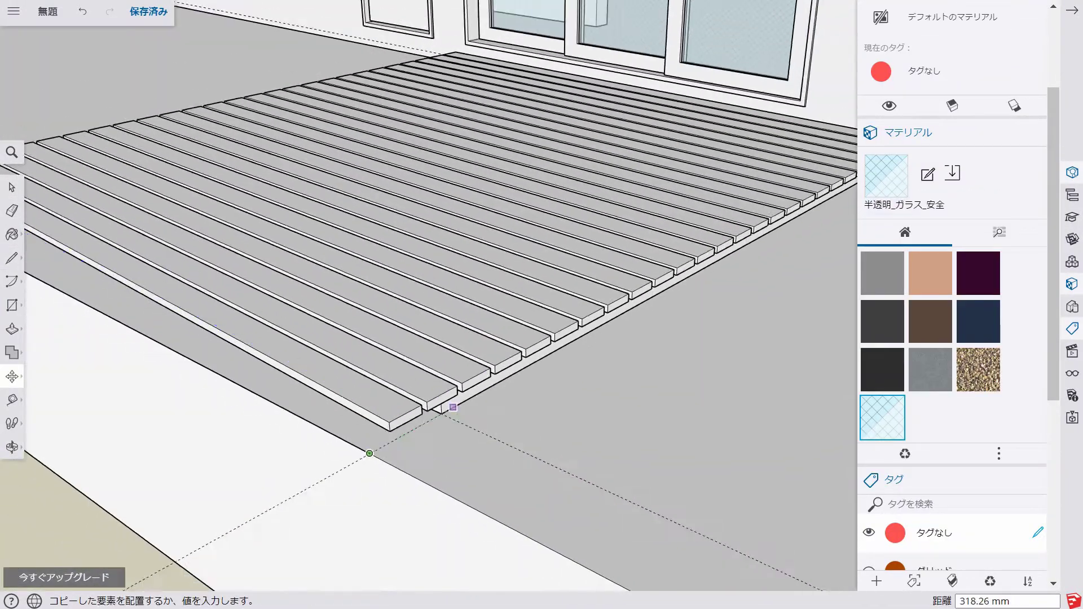
middle_click_drag(433, 426, 610, 406)
- Orbit and zoom out to check the finished deck of parallel boards
key("space")
middle_click_drag(428, 338, 564, 282)
scroll(953, 338, "down", 2)
scroll(953, 339, "down", 3)
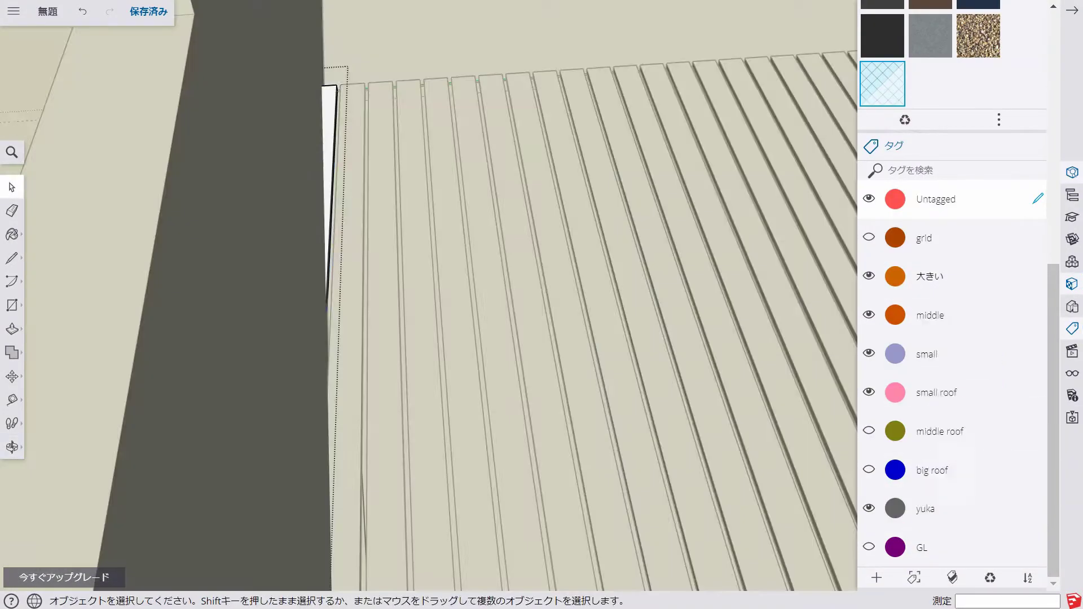
key("l")
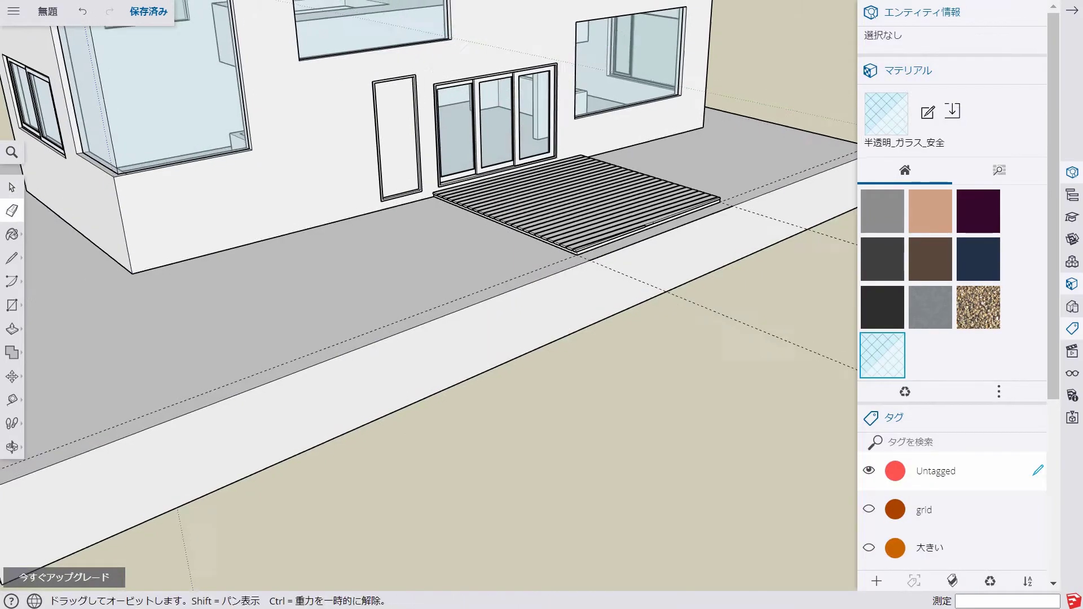
scroll(429, 294, "down", 5)
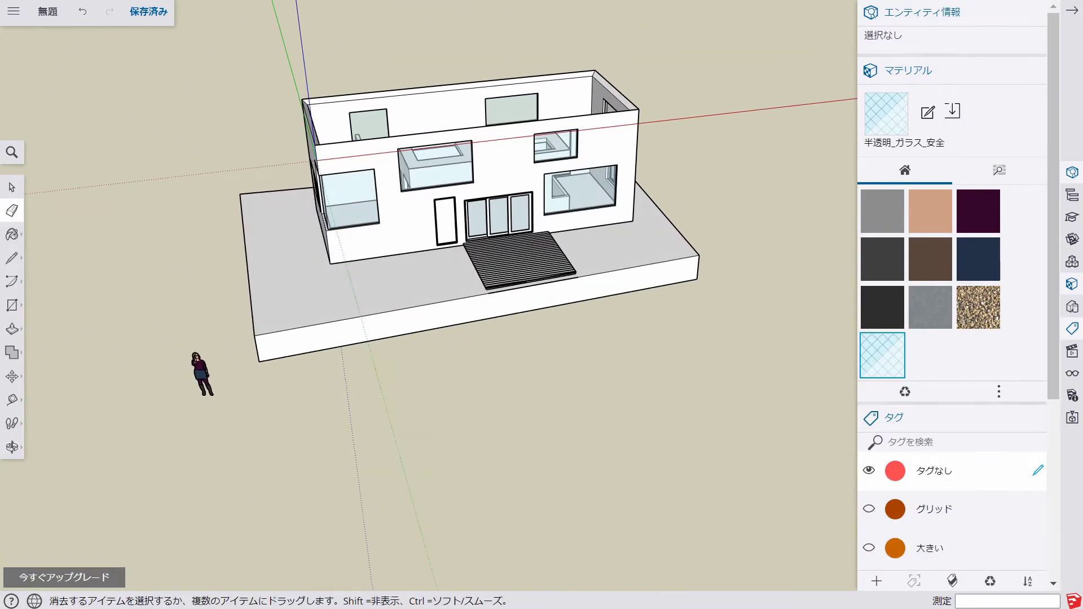